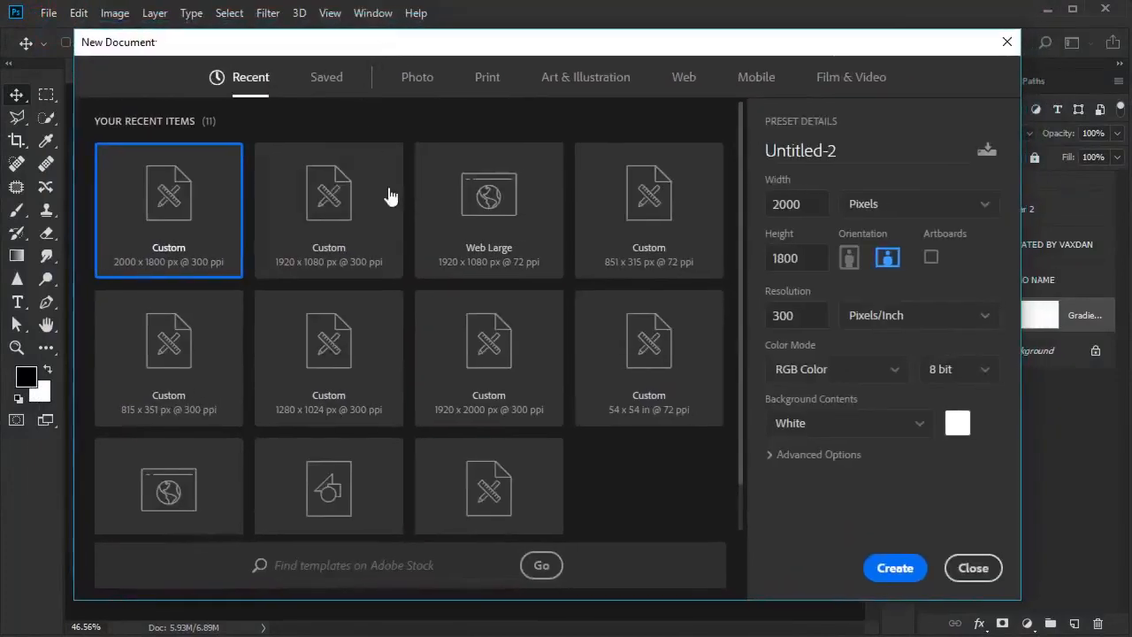
Step: Create a new 1920 x 1080 px document at 300 ppi
{"action": "double_click", "coordinate": [329, 221]}
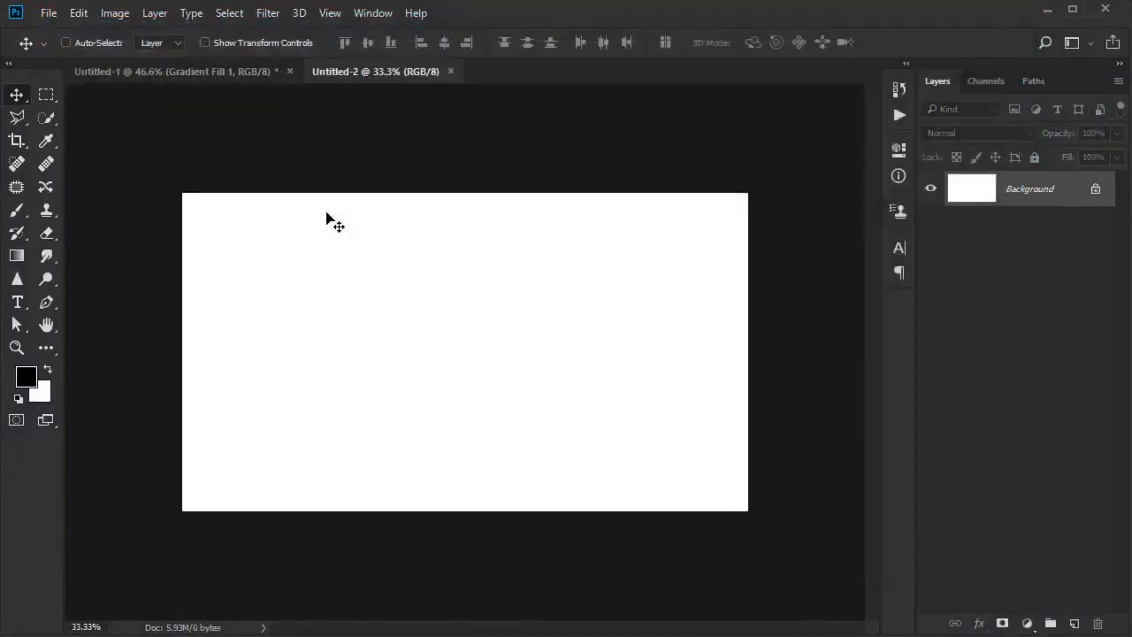
{"action": "key", "text": "ctrl+0"}
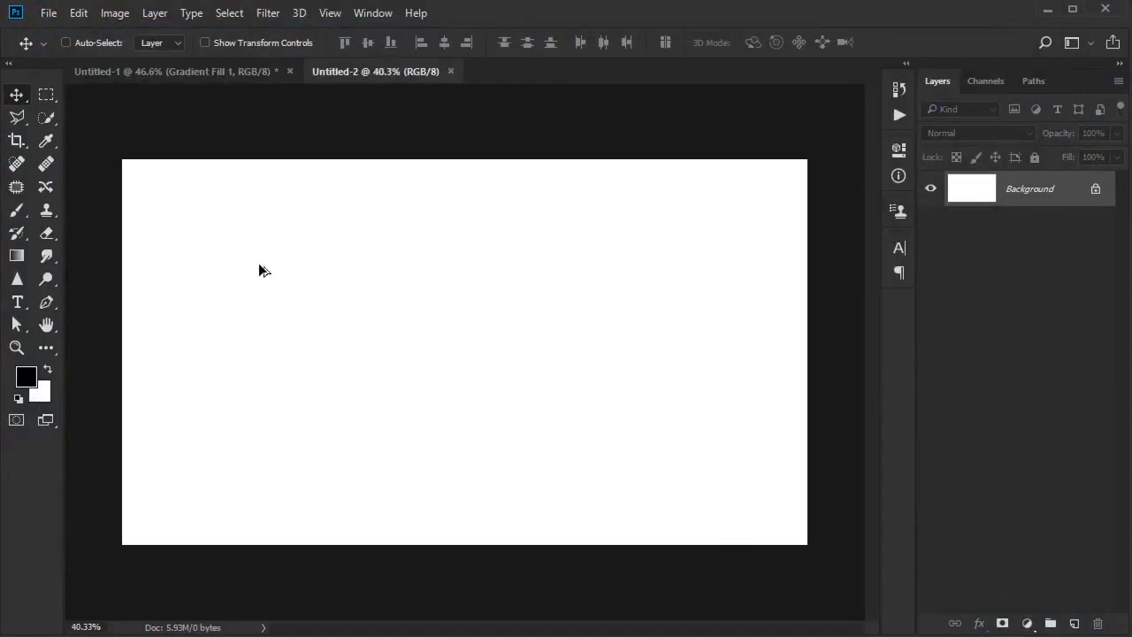
Step: Draw a closed, slanted black flame shape about 345 x 580 px near the canvas centre with the Pen tool in Shape mode
{"action": "left_click", "coordinate": [46, 303]}
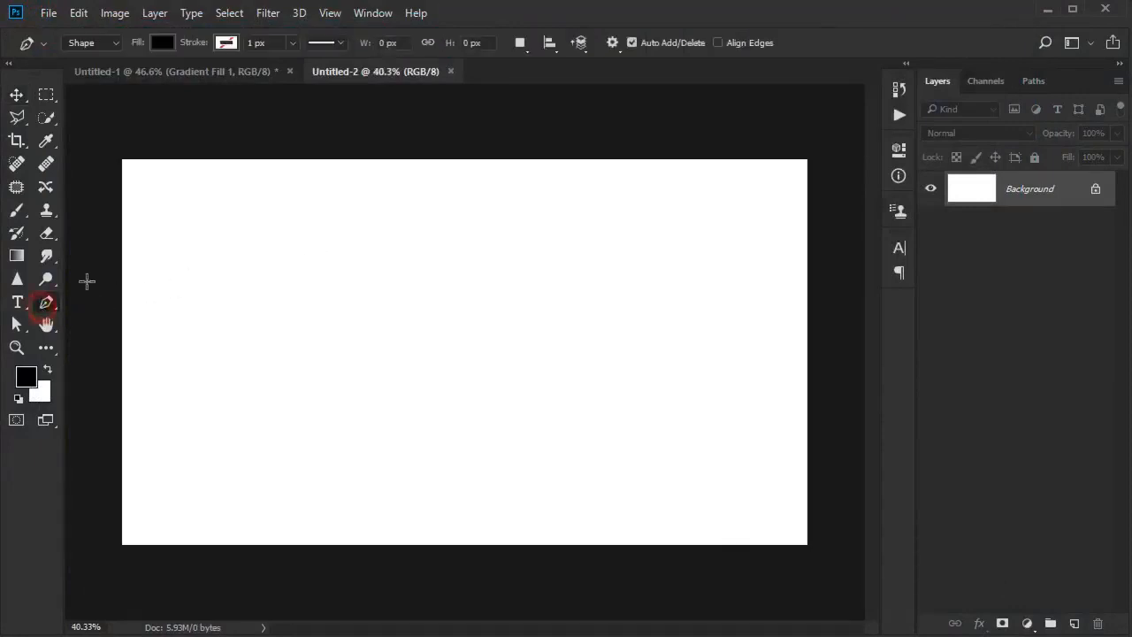
{"action": "left_click", "coordinate": [107, 44]}
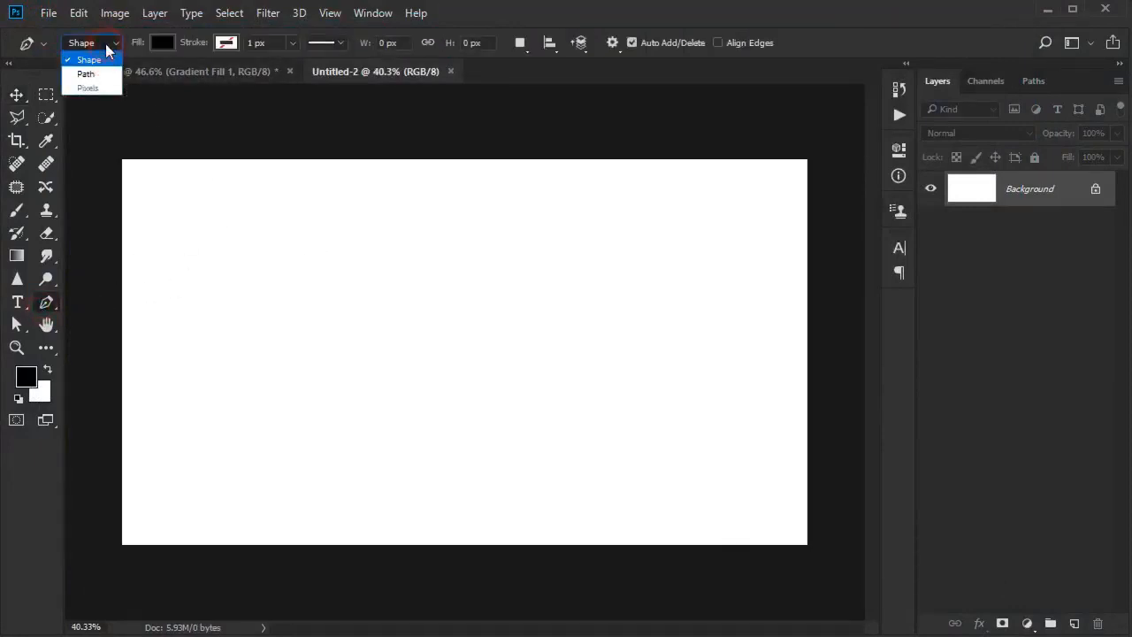
{"action": "left_click", "coordinate": [113, 62]}
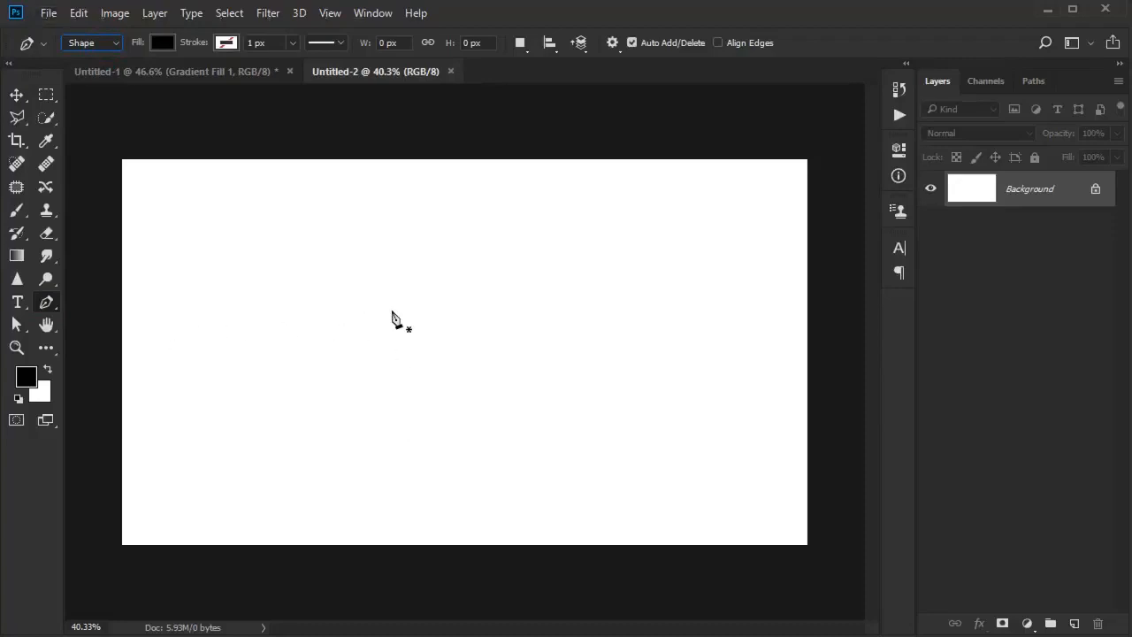
{"action": "left_click", "coordinate": [390, 289]}
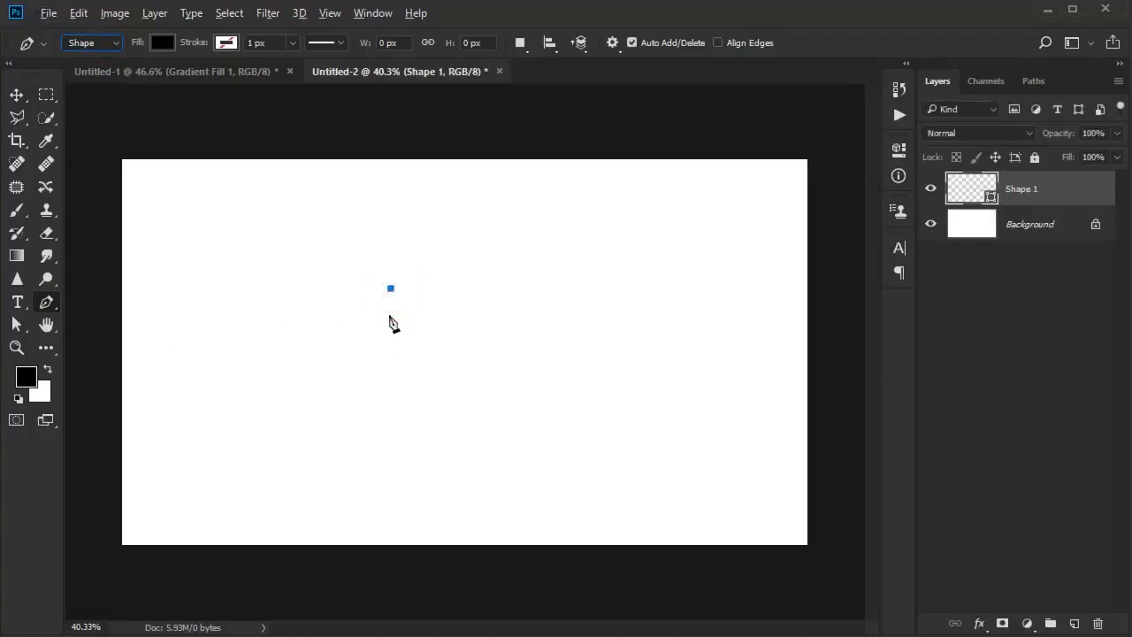
{"action": "key", "text": "ctrl+plus"}
{"action": "key", "text": "ctrl+plus"}
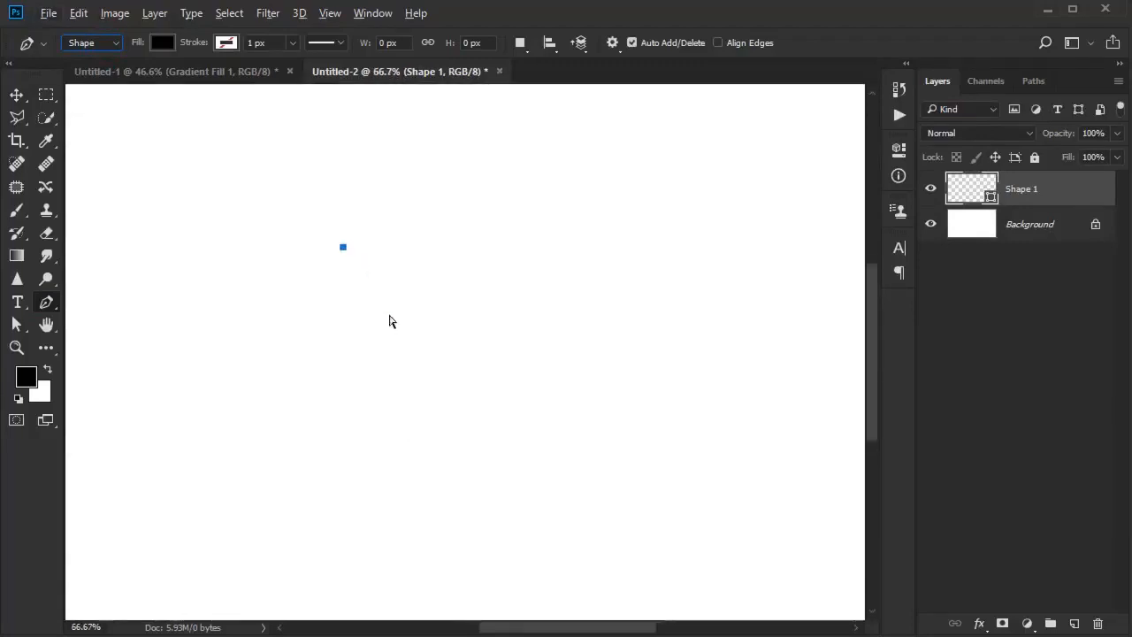
{"action": "key", "text": "ctrl+minus"}
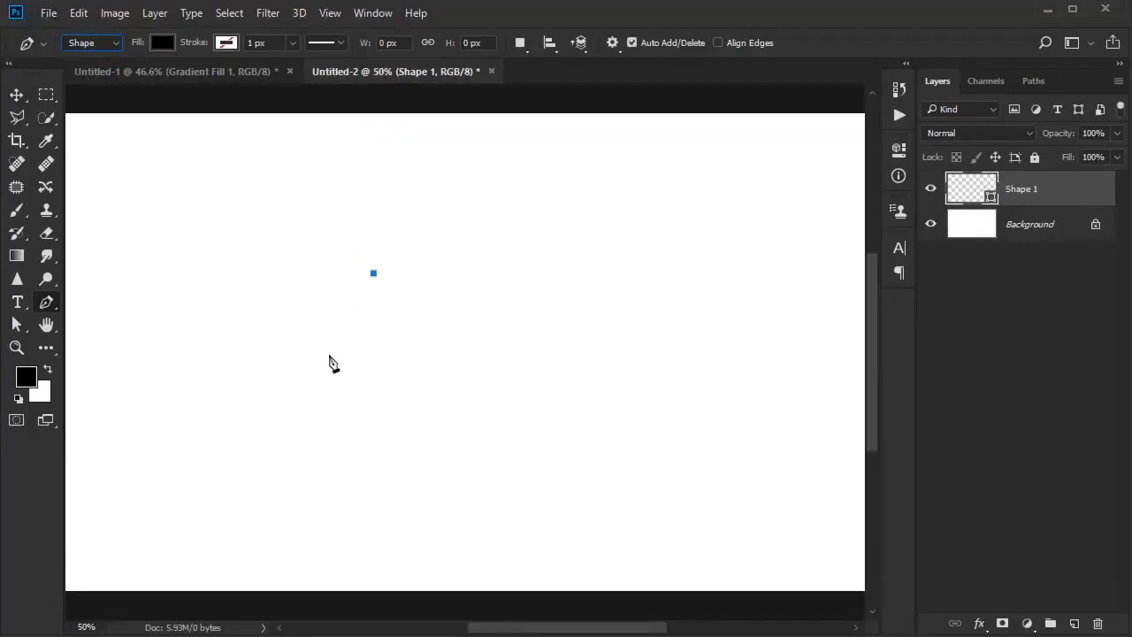
{"action": "left_click_drag", "start_coordinate": [354, 317], "coordinate": [339, 341]}
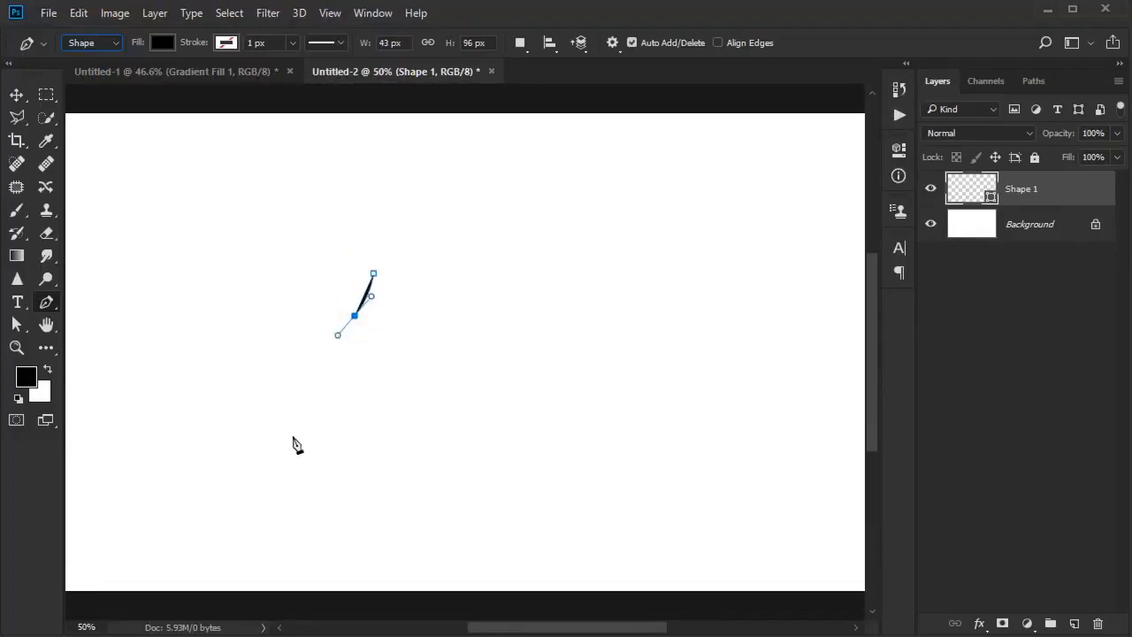
{"action": "left_click_drag", "start_coordinate": [275, 455], "coordinate": [313, 540]}
{"action": "left_click_drag", "start_coordinate": [334, 453], "coordinate": [364, 436]}
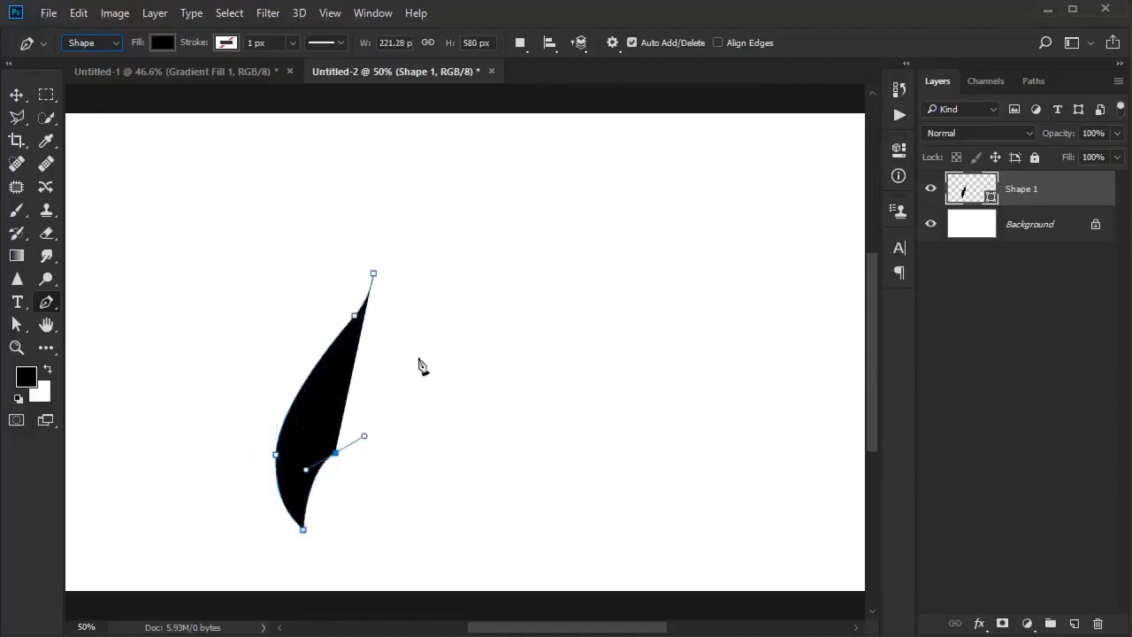
{"action": "left_click_drag", "start_coordinate": [432, 343], "coordinate": [440, 283]}
{"action": "left_click", "coordinate": [374, 274]}
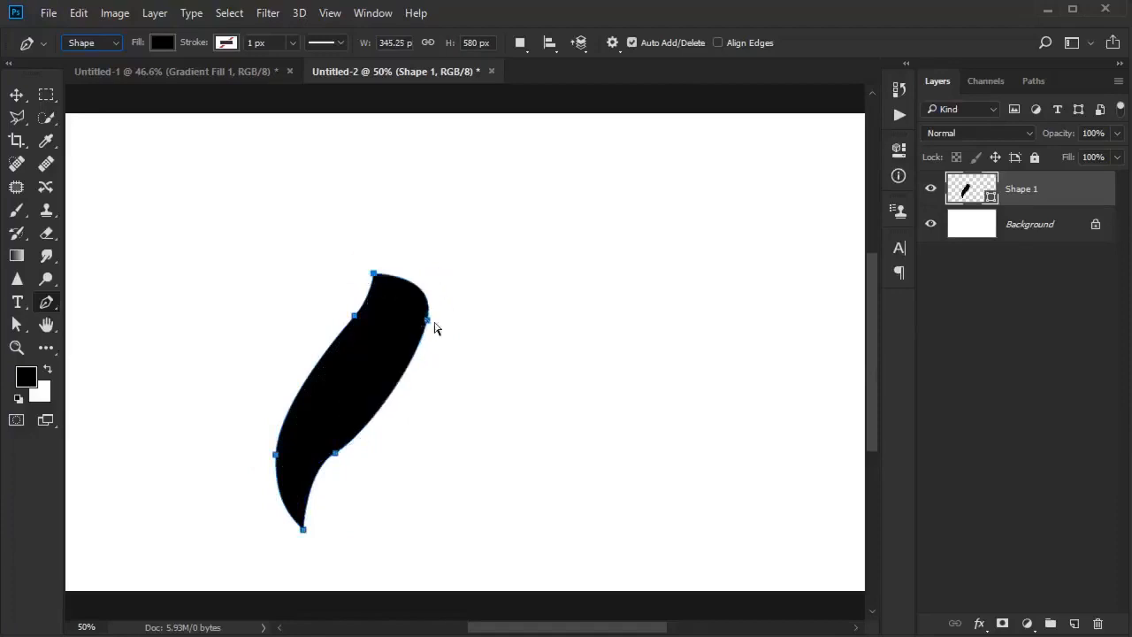
Step: Smooth the flame shape by repositioning its shoulder and lower-right anchor points and bending the handles of its right-hand curve
{"action": "left_click_drag", "start_coordinate": [335, 453], "coordinate": [324, 475]}
{"action": "left_click_drag", "start_coordinate": [359, 321], "coordinate": [279, 411]}
{"action": "mouse_move", "coordinate": [324, 467]}
{"action": "left_mouse_down"}
{"action": "mouse_move", "coordinate": [274, 500]}
{"action": "mouse_move", "coordinate": [346, 463]}
{"action": "mouse_move", "coordinate": [322, 455]}
{"action": "left_mouse_up"}
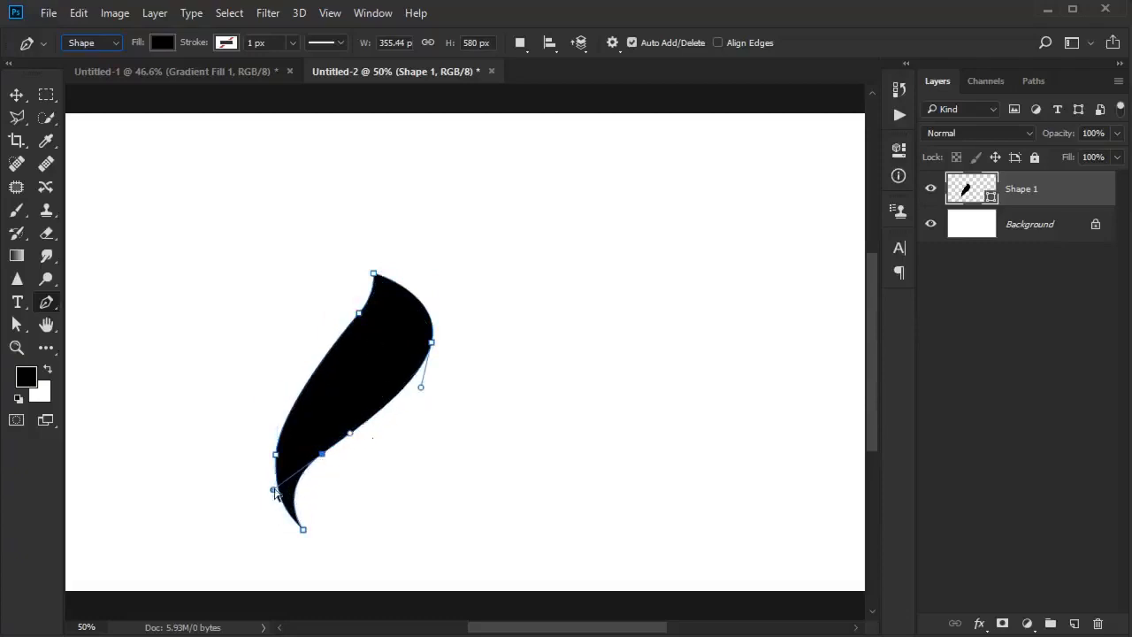
{"action": "left_click_drag", "start_coordinate": [373, 273], "coordinate": [373, 271]}
{"action": "left_click", "coordinate": [432, 343], "text": "ctrl"}
{"action": "left_click_drag", "start_coordinate": [421, 387], "coordinate": [407, 396]}
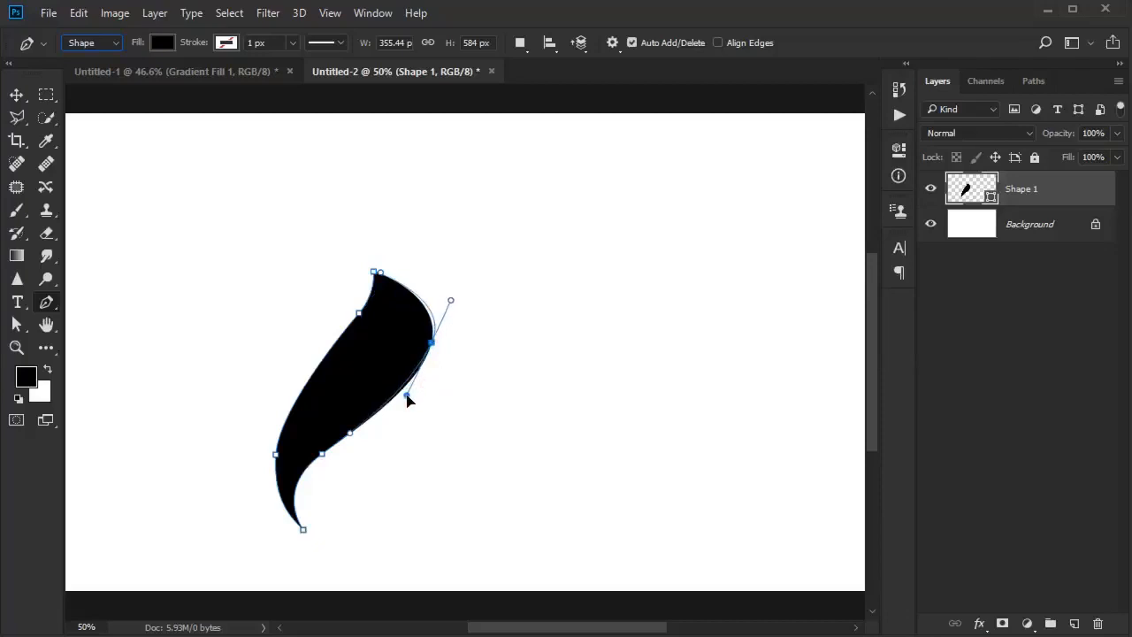
{"action": "mouse_move", "coordinate": [323, 455]}
{"action": "left_mouse_down"}
{"action": "mouse_move", "coordinate": [477, 439]}
{"action": "mouse_move", "coordinate": [336, 463]}
{"action": "left_mouse_up"}
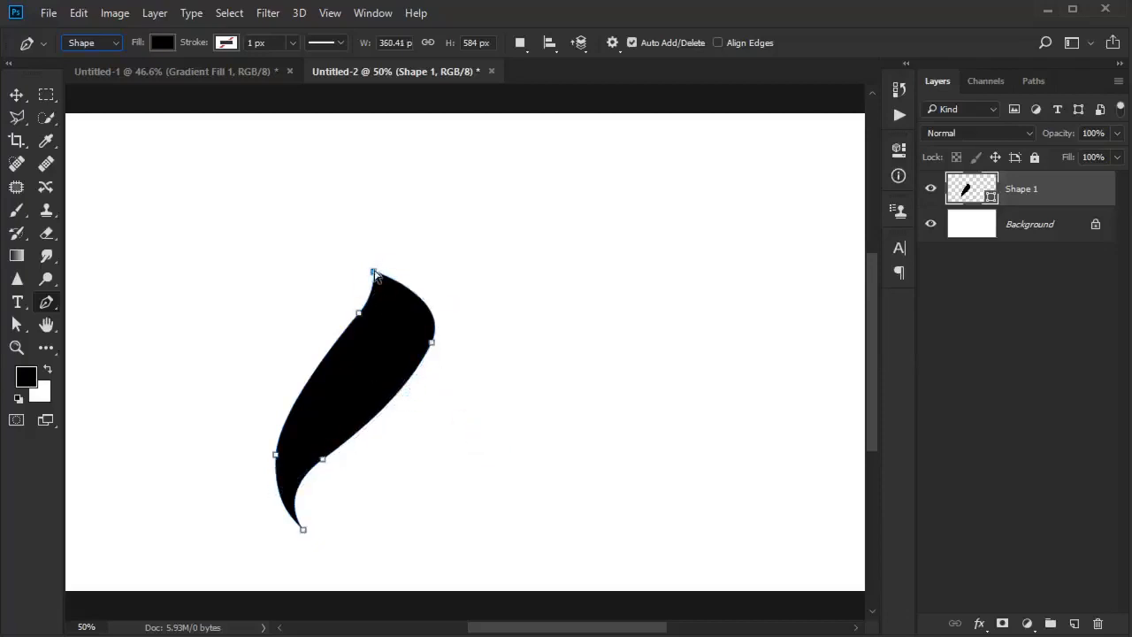
Step: Raise the flame's top tip, extend its bottom tip slightly and refine the anchor points along its right-hand edge
{"action": "left_click_drag", "start_coordinate": [376, 275], "coordinate": [376, 270]}
{"action": "left_click_drag", "start_coordinate": [449, 304], "coordinate": [453, 299]}
{"action": "left_click_drag", "start_coordinate": [322, 459], "coordinate": [334, 453]}
{"action": "left_click_drag", "start_coordinate": [363, 432], "coordinate": [317, 458]}
{"action": "left_click", "coordinate": [303, 530]}
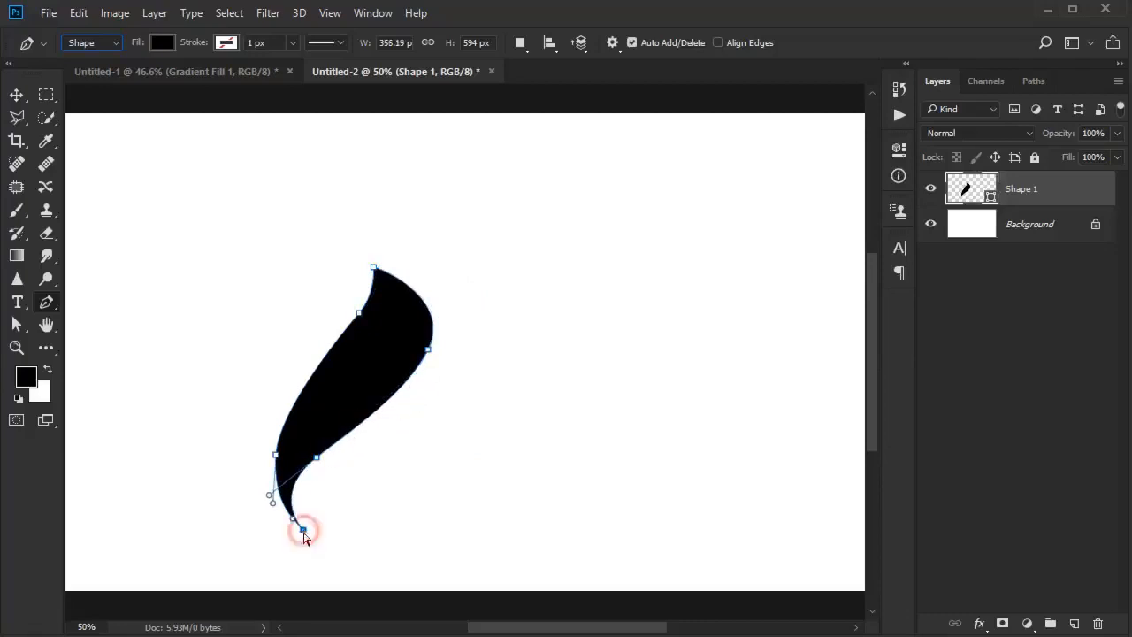
{"action": "left_click_drag", "start_coordinate": [303, 532], "coordinate": [304, 536]}
Step: Fine-tune the curves below the flame's top tip and along its lower-right edge, making the shape about 359 x 620 px
{"action": "left_click_drag", "start_coordinate": [373, 266], "coordinate": [364, 304]}
{"action": "left_click", "coordinate": [440, 252], "text": "ctrl"}
{"action": "left_click", "coordinate": [372, 280], "text": "ctrl"}
{"action": "left_click", "coordinate": [448, 243], "text": "ctrl"}
{"action": "left_click", "coordinate": [341, 448], "text": "ctrl"}
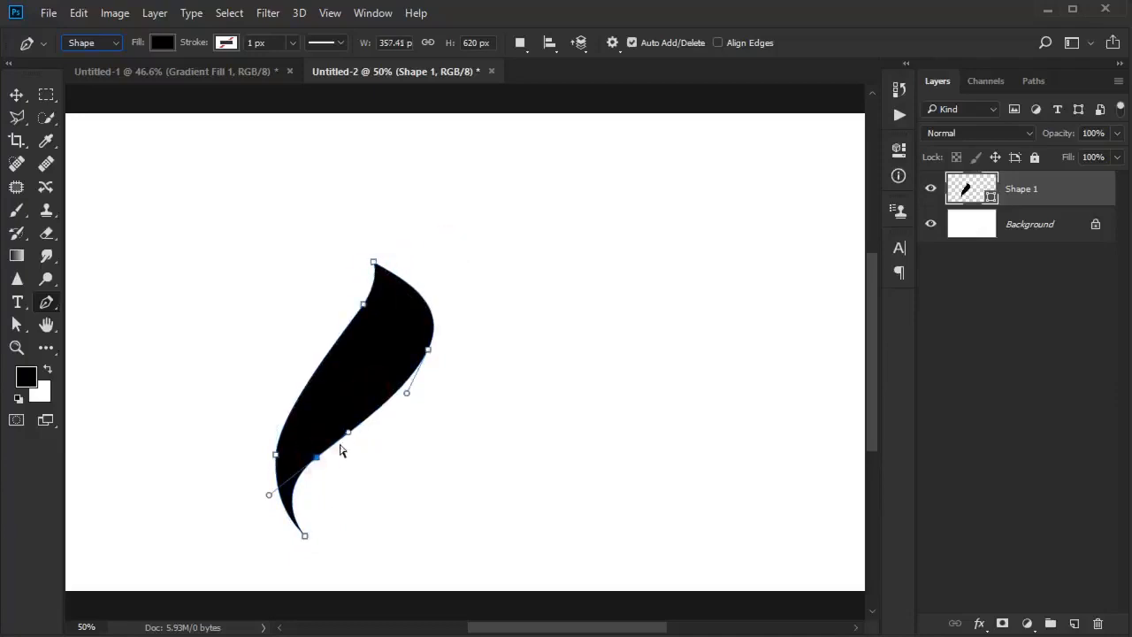
{"action": "left_click", "coordinate": [347, 433], "text": "ctrl"}
{"action": "left_click_drag", "start_coordinate": [407, 395], "coordinate": [402, 398]}
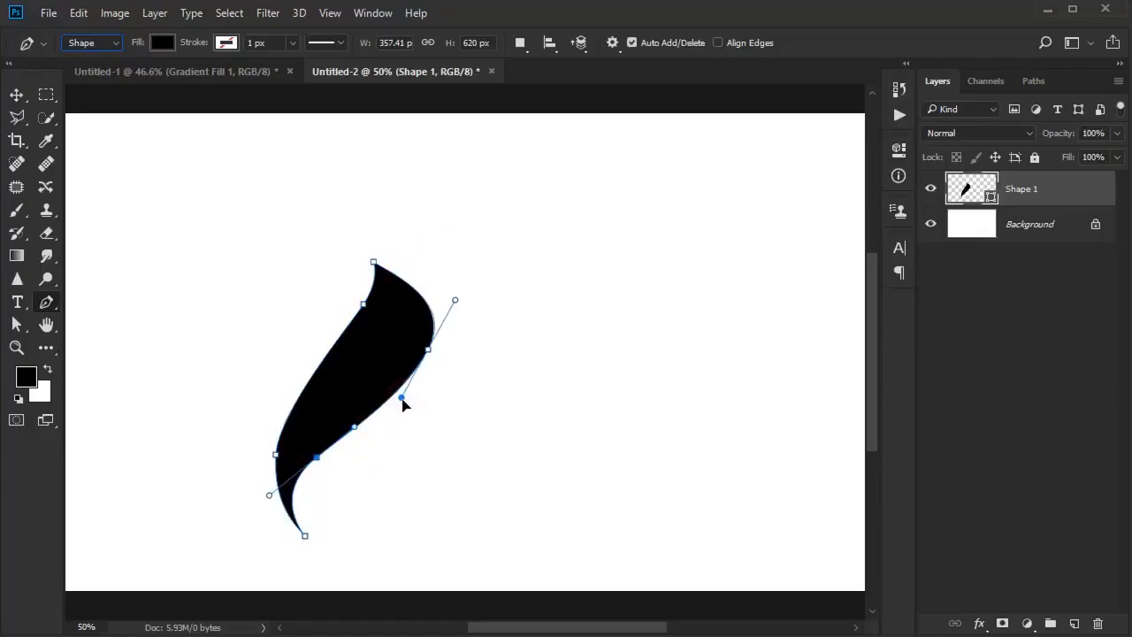
{"action": "left_click", "coordinate": [434, 404], "text": "ctrl"}
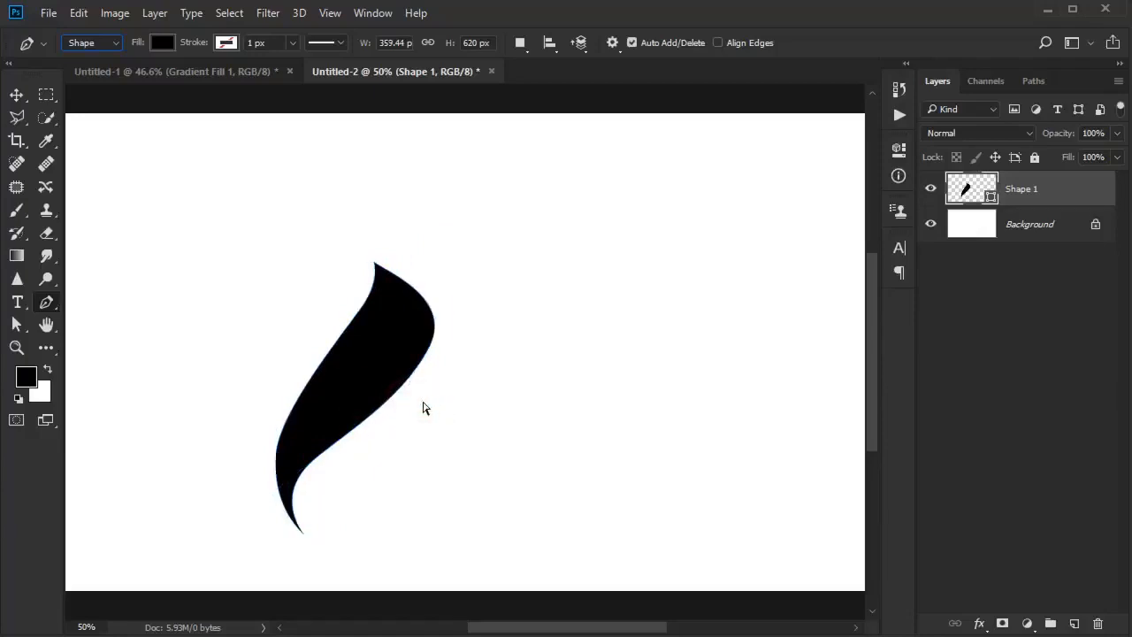
Step: Duplicate the flame shape beside the original and flip the copy both horizontally and vertically
{"action": "left_click", "coordinate": [17, 94]}
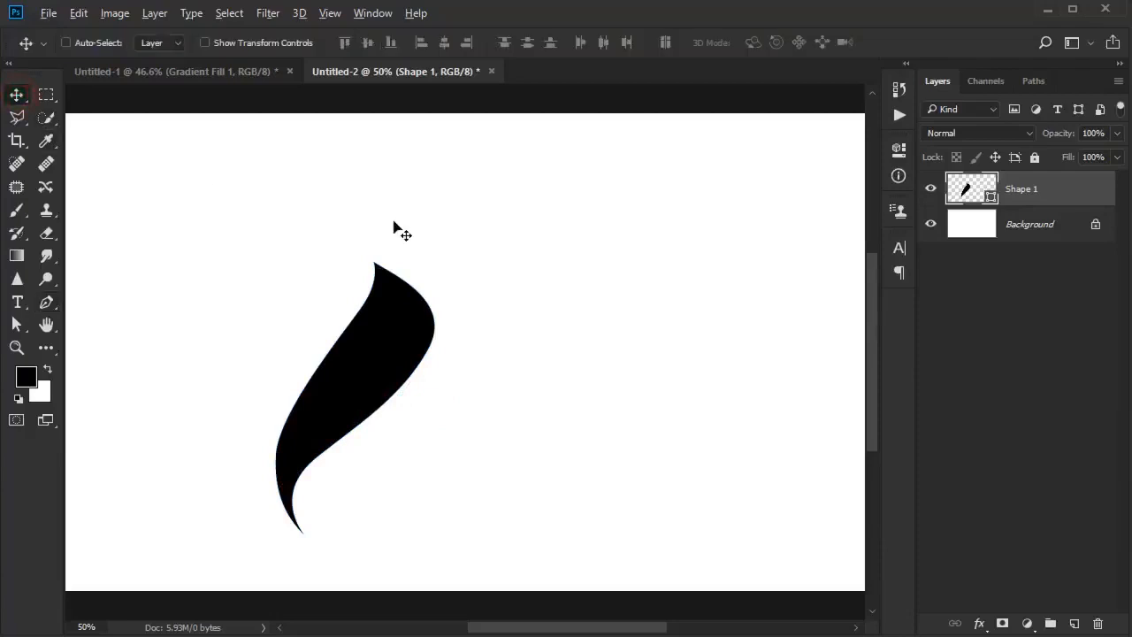
{"action": "scroll", "coordinate": [396, 227], "scroll_direction": "down", "scroll_amount": 3}
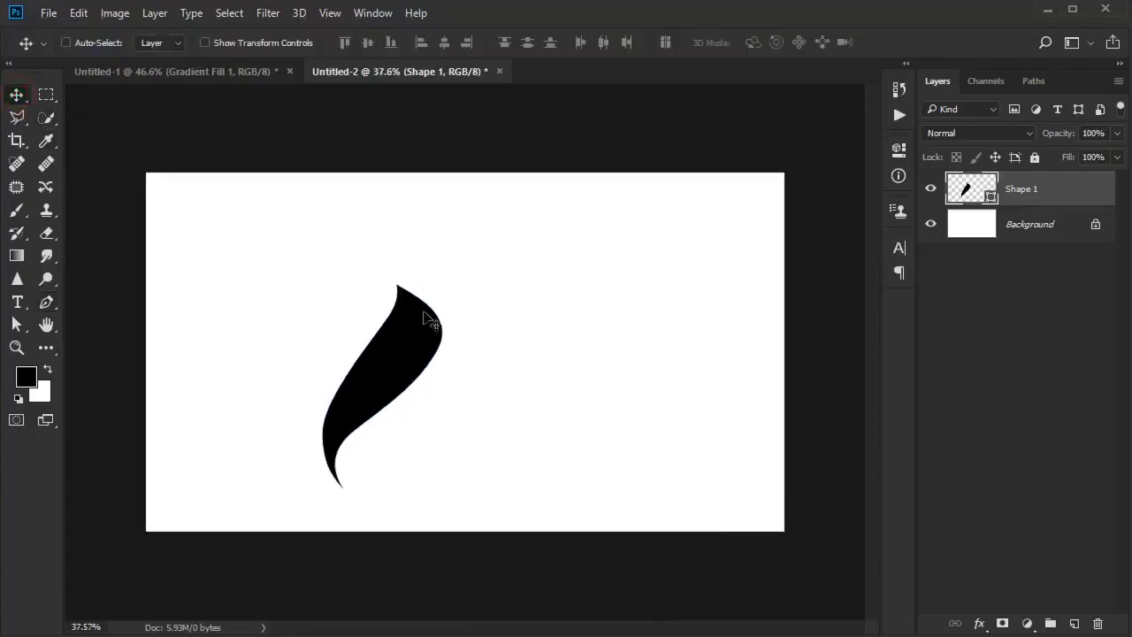
{"action": "left_click_drag", "start_coordinate": [404, 333], "coordinate": [519, 328]}
{"action": "key", "text": "ctrl+t"}
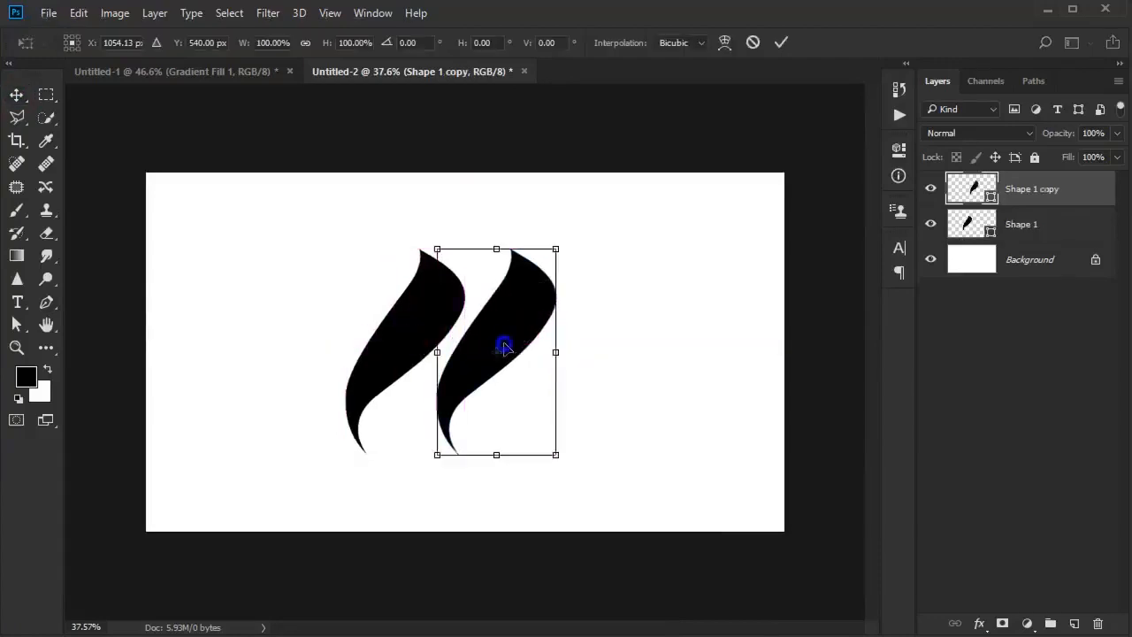
{"action": "right_click", "coordinate": [504, 347]}
{"action": "left_click", "coordinate": [571, 601]}
{"action": "right_click", "coordinate": [530, 405]}
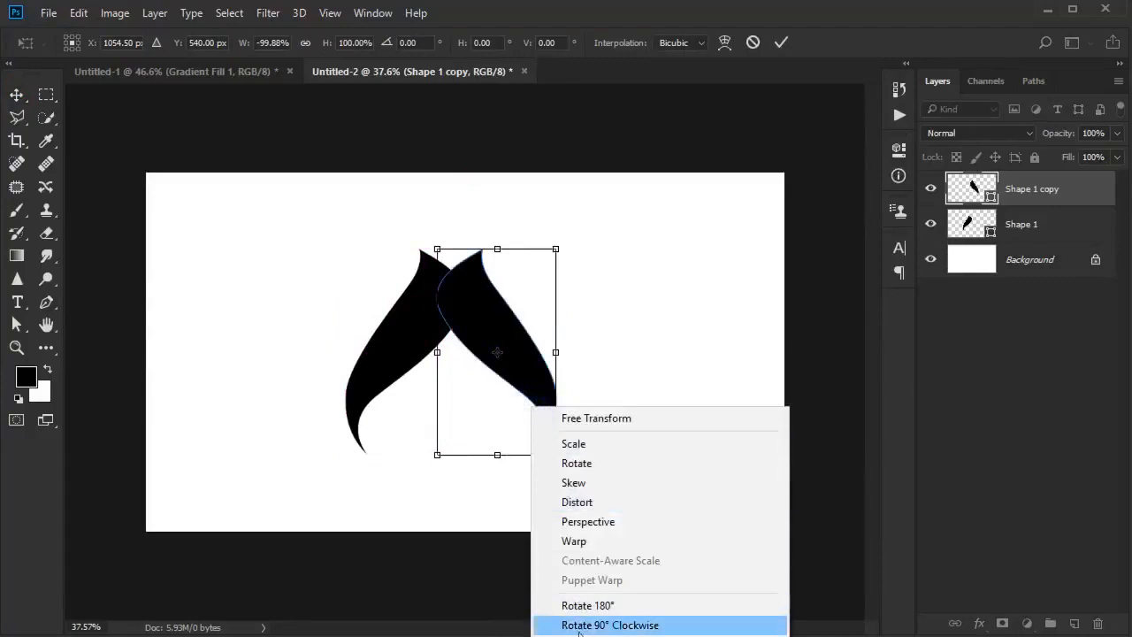
{"action": "right_click", "coordinate": [628, 228]}
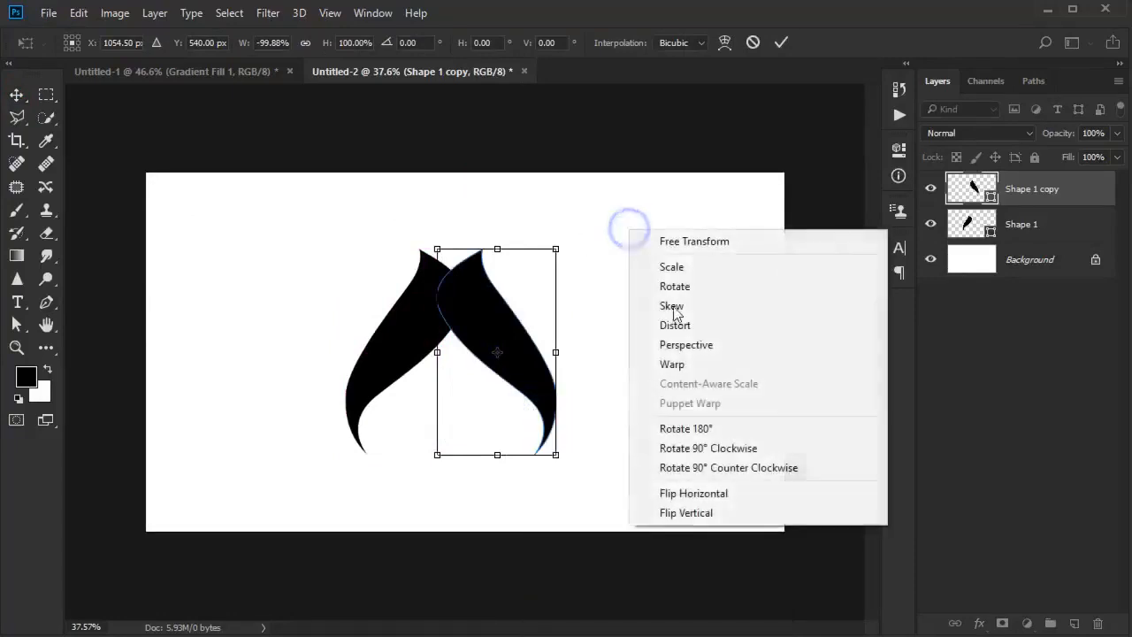
{"action": "left_click", "coordinate": [713, 511]}
Step: Move the flipped copy down against the original's lower-right side, leaving an even curved gap between the two shapes
{"action": "left_click_drag", "start_coordinate": [505, 416], "coordinate": [448, 444]}
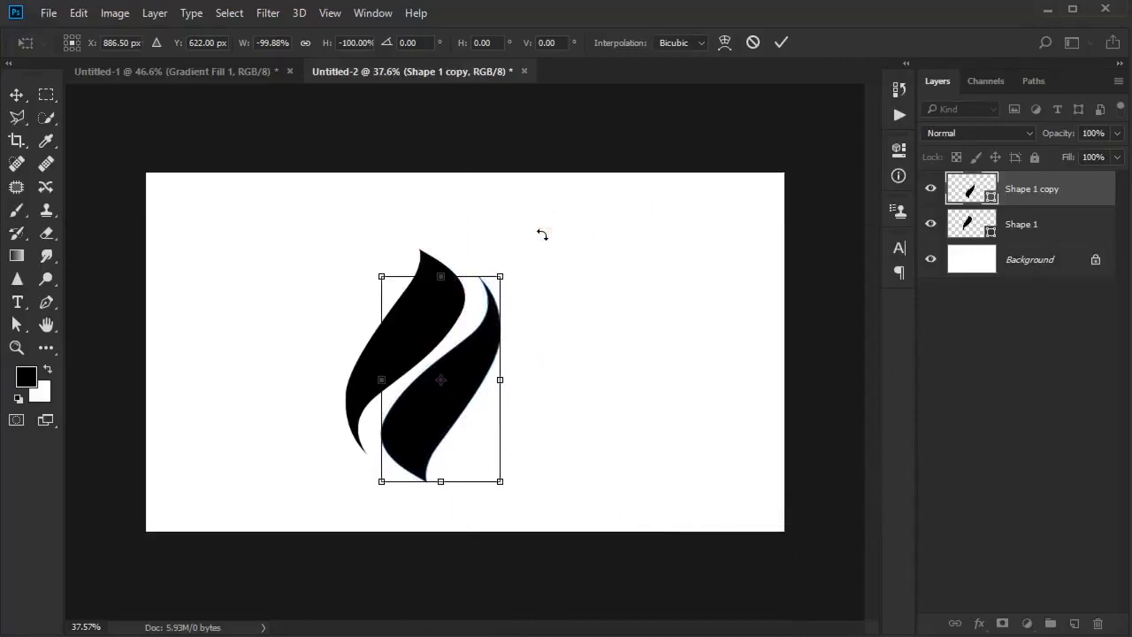
{"action": "left_click_drag", "start_coordinate": [485, 354], "coordinate": [483, 365]}
{"action": "key", "text": "Return"}
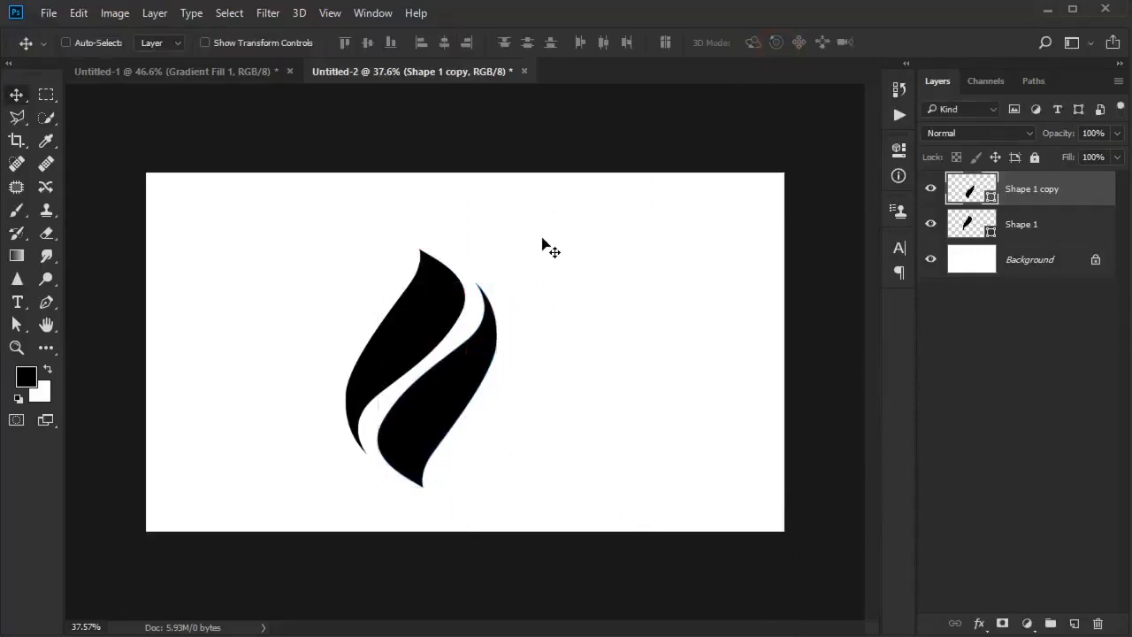
Step: Scale both flame shapes together to 78.97% and centre them on the canvas
{"action": "scroll", "coordinate": [510, 354], "scroll_direction": "up", "scroll_amount": 2}
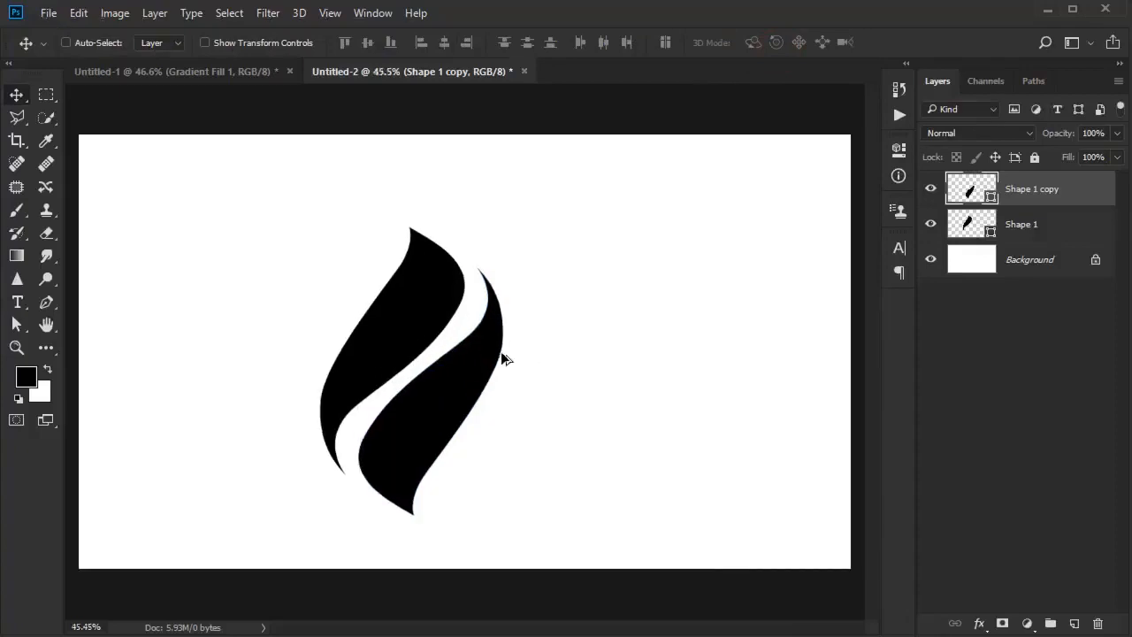
{"action": "scroll", "coordinate": [502, 357], "scroll_direction": "up", "scroll_amount": 1}
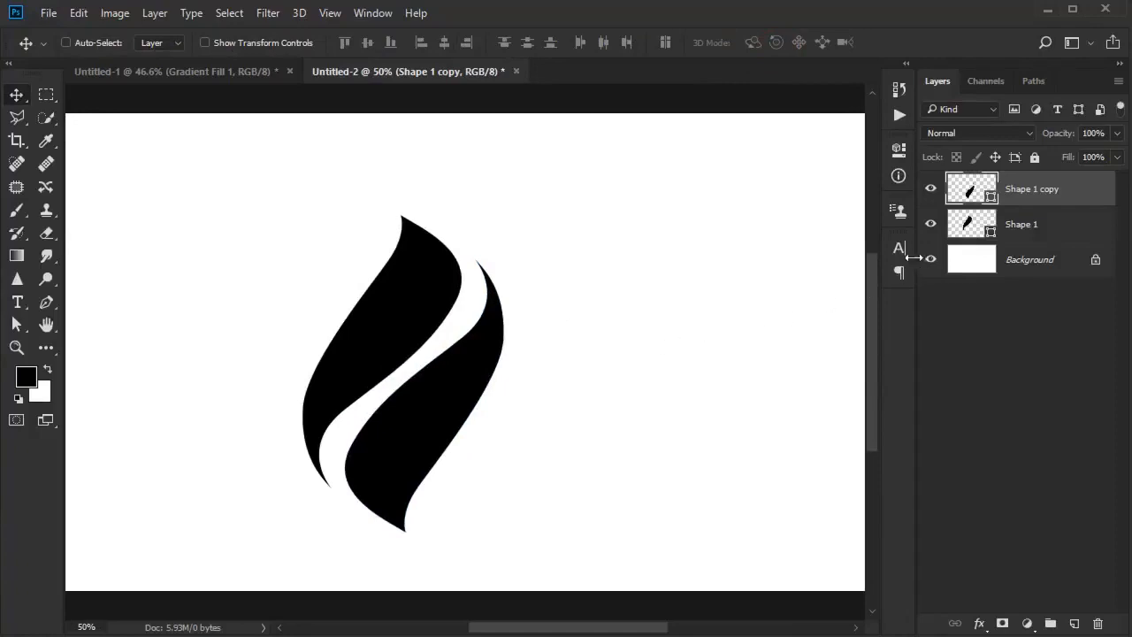
{"action": "scroll", "coordinate": [614, 325], "scroll_direction": "down", "scroll_amount": 2}
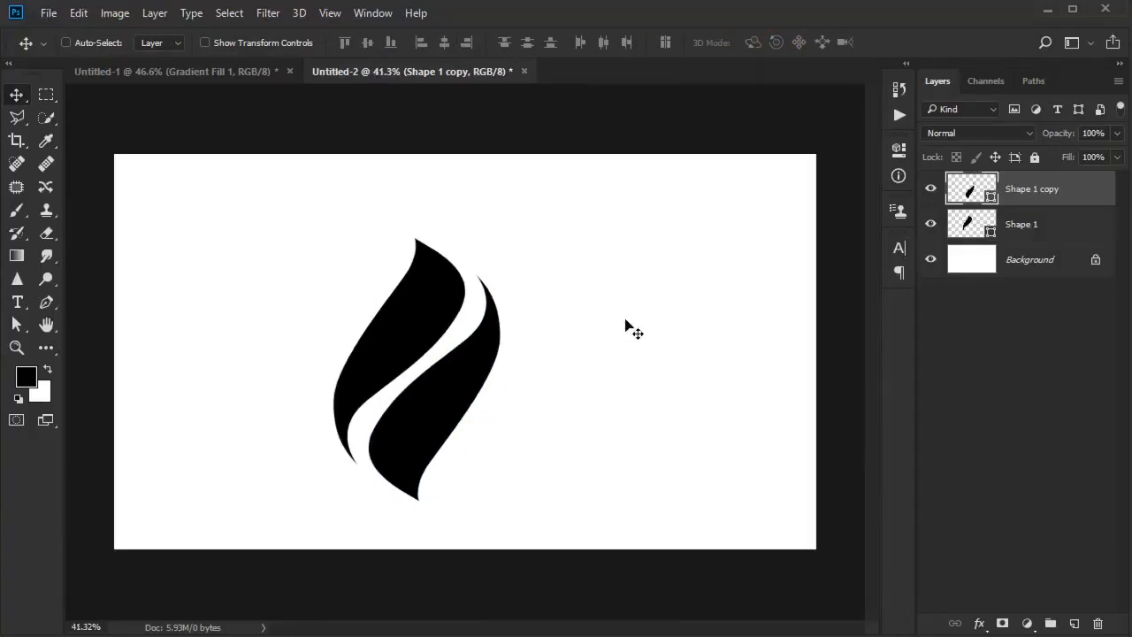
{"action": "left_click", "coordinate": [1046, 223], "text": "ctrl"}
{"action": "key", "text": "ctrl+t"}
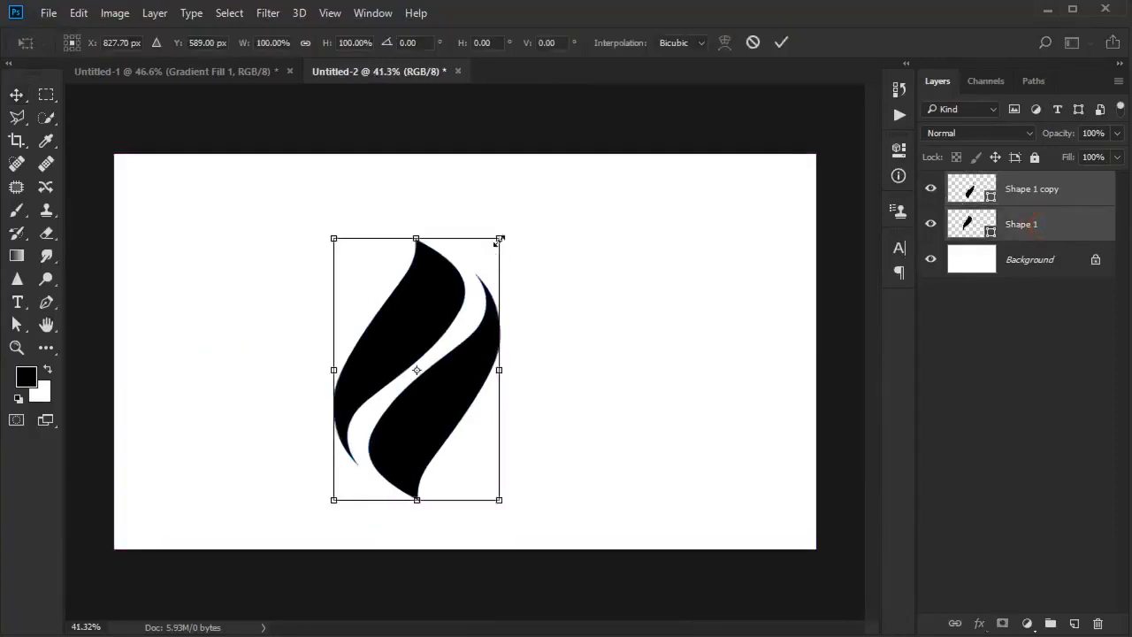
{"action": "left_click_drag", "start_coordinate": [500, 237], "coordinate": [493, 249]}
{"action": "left_click_drag", "start_coordinate": [468, 307], "coordinate": [498, 323]}
{"action": "left_click_drag", "start_coordinate": [540, 231], "coordinate": [516, 243]}
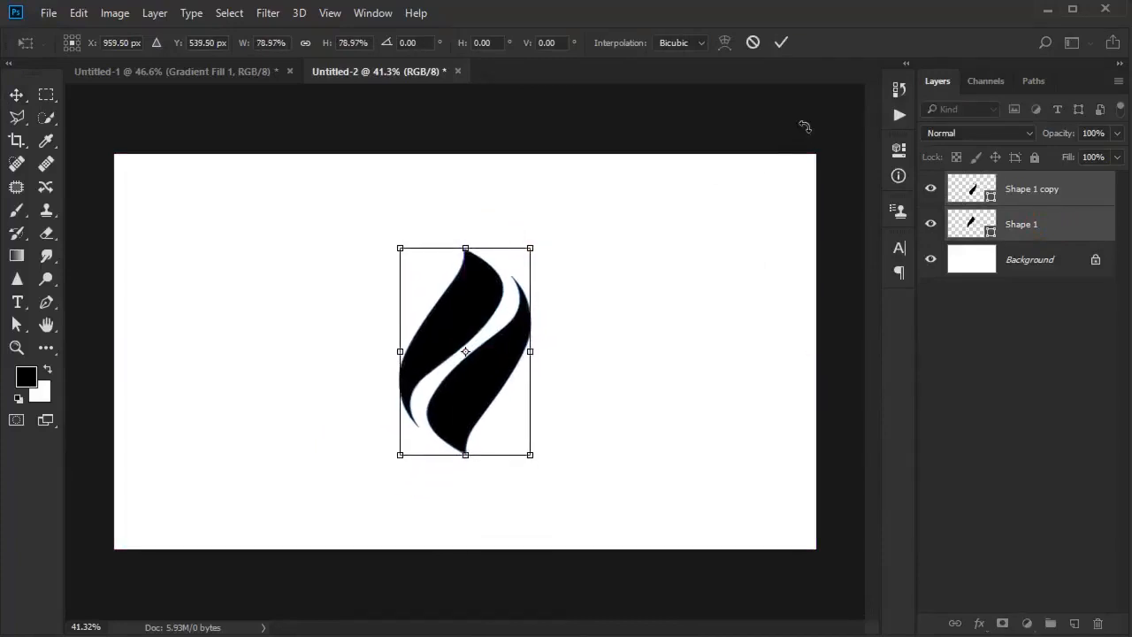
{"action": "left_click", "coordinate": [781, 41]}
Step: Put the Shape 1 layer and the Shape 1 copy layer each into its own group
{"action": "scroll", "coordinate": [605, 235], "scroll_direction": "up", "scroll_amount": 3}
{"action": "left_click_drag", "start_coordinate": [551, 366], "coordinate": [597, 293]}
{"action": "left_click", "coordinate": [996, 226]}
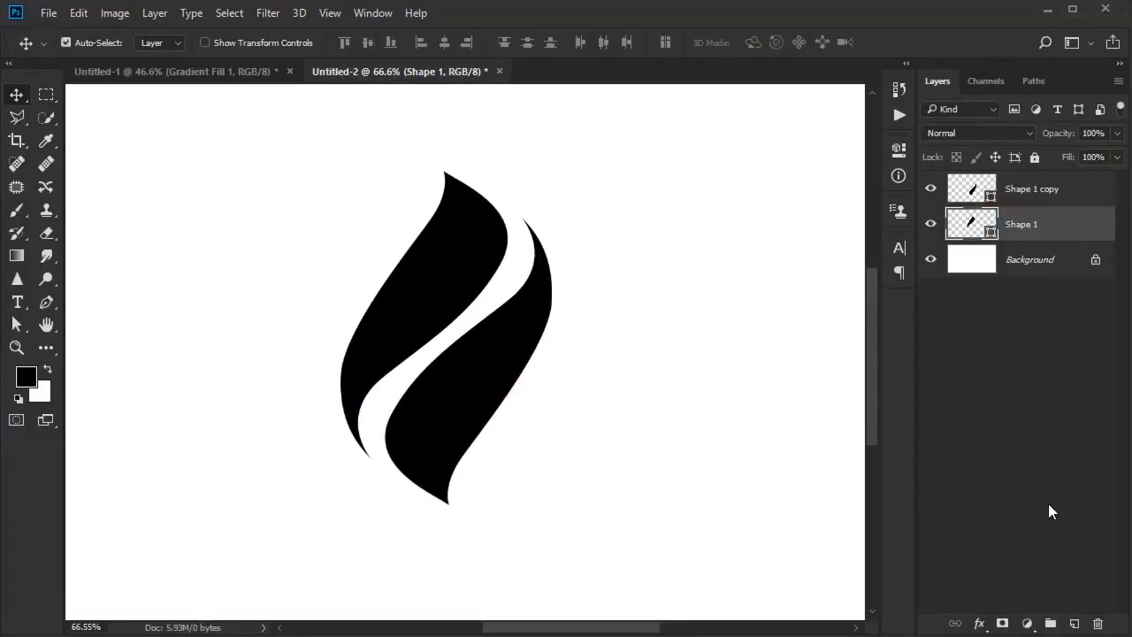
{"action": "key", "text": "ctrl+g"}
{"action": "left_click", "coordinate": [1016, 190]}
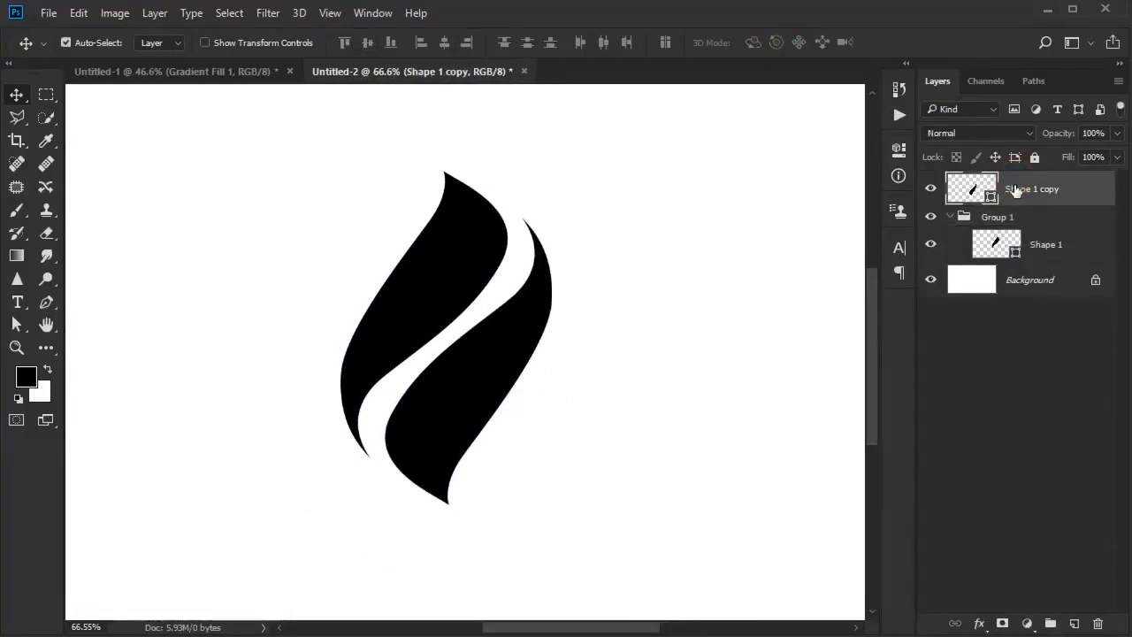
{"action": "key", "text": "ctrl+g"}
Step: Add a Gradient Overlay to the Shape 1 layer in Group 1, using the dark purple to orange gradient
{"action": "left_click", "coordinate": [947, 239]}
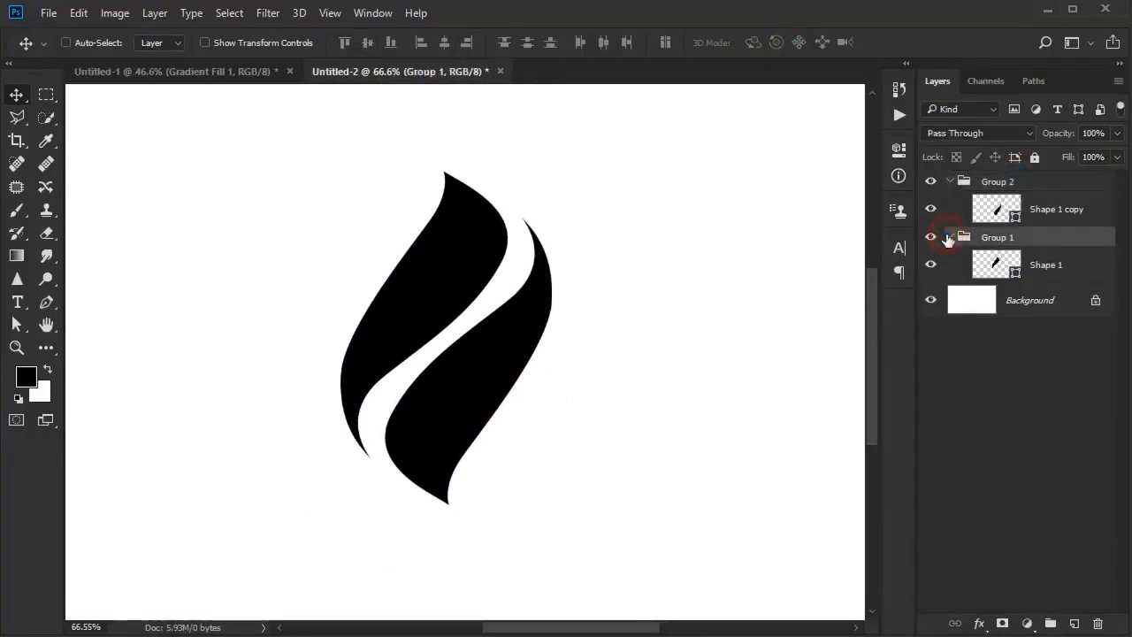
{"action": "left_click", "coordinate": [949, 239]}
{"action": "left_click", "coordinate": [951, 239]}
{"action": "left_click", "coordinate": [1036, 258]}
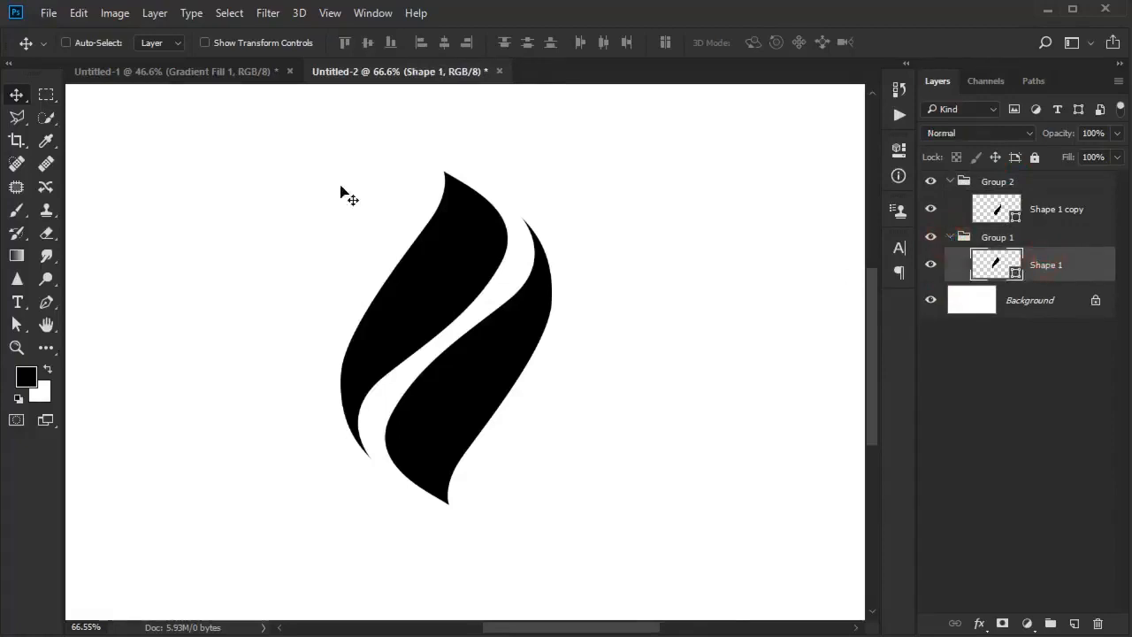
{"action": "double_click", "coordinate": [1105, 278]}
{"action": "left_click_drag", "start_coordinate": [651, 122], "coordinate": [958, 123]}
{"action": "left_click_drag", "start_coordinate": [657, 100], "coordinate": [670, 96]}
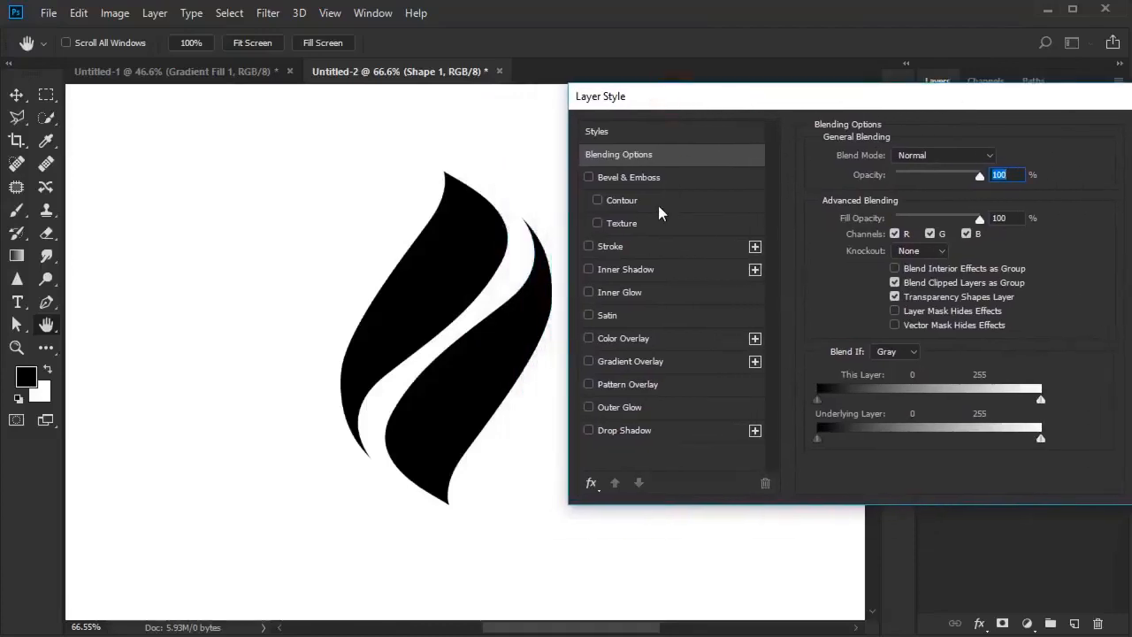
{"action": "left_click", "coordinate": [631, 362]}
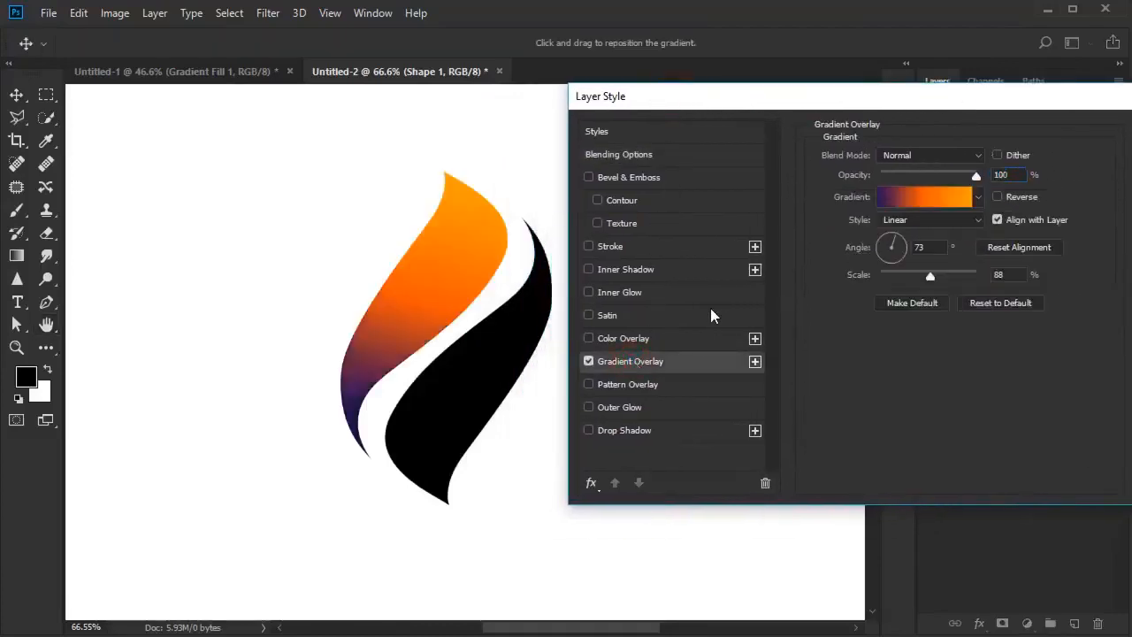
{"action": "left_click", "coordinate": [903, 204]}
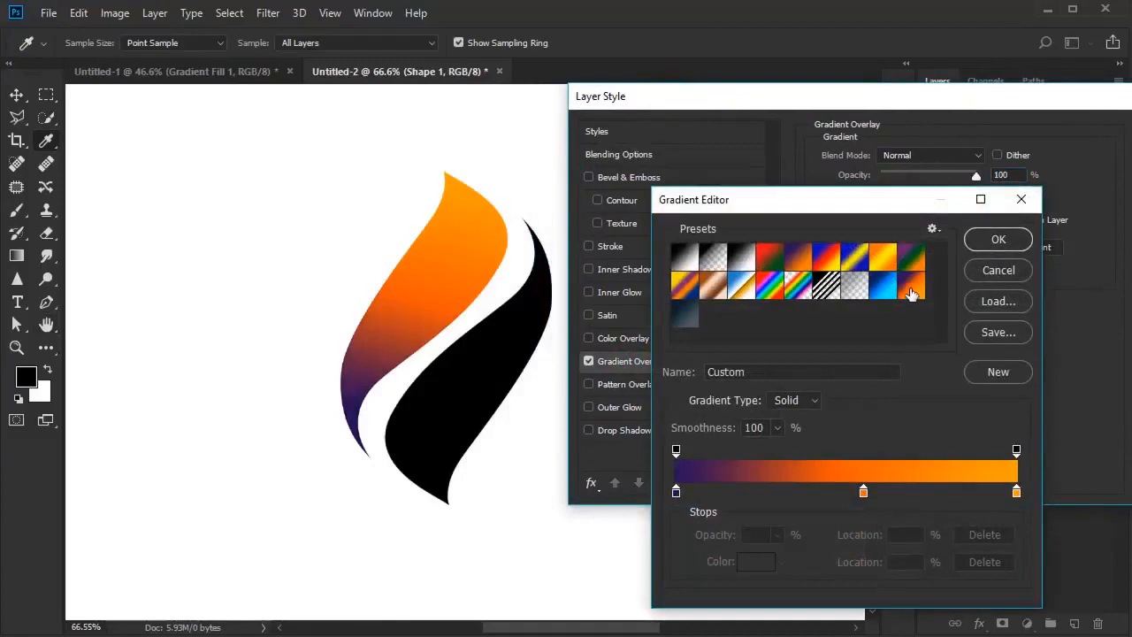
{"action": "left_click", "coordinate": [998, 242]}
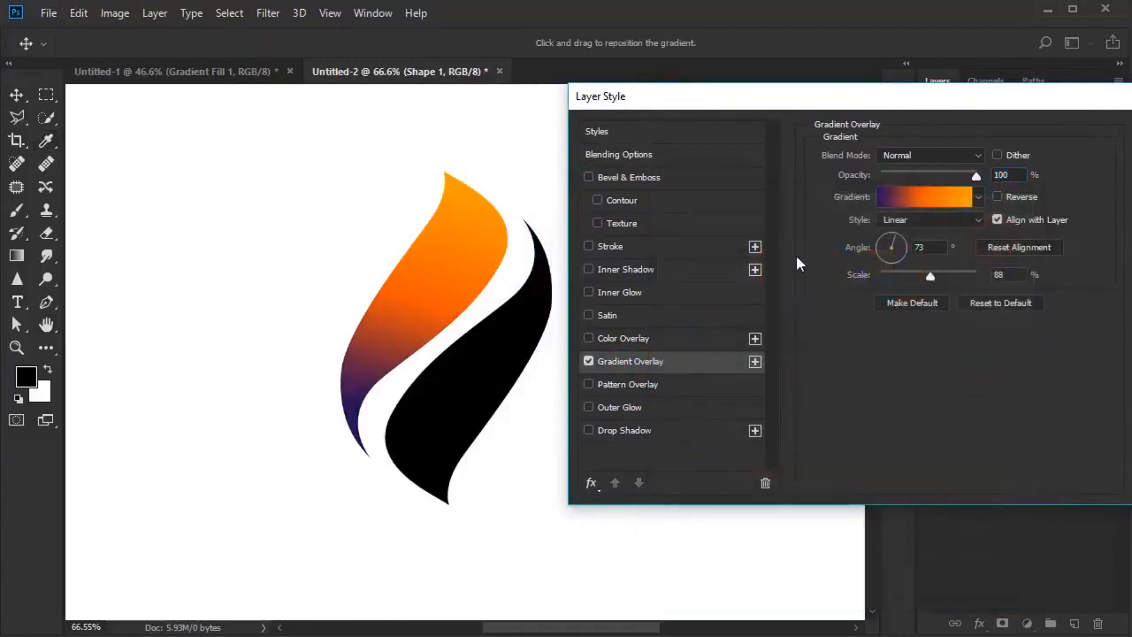
Step: Set the Shape 1 gradient overlay's angle to 22° and scale to 126%, and reposition the gradient so purple fills the lower end
{"action": "left_click_drag", "start_coordinate": [466, 329], "coordinate": [405, 306]}
{"action": "left_click", "coordinate": [898, 237]}
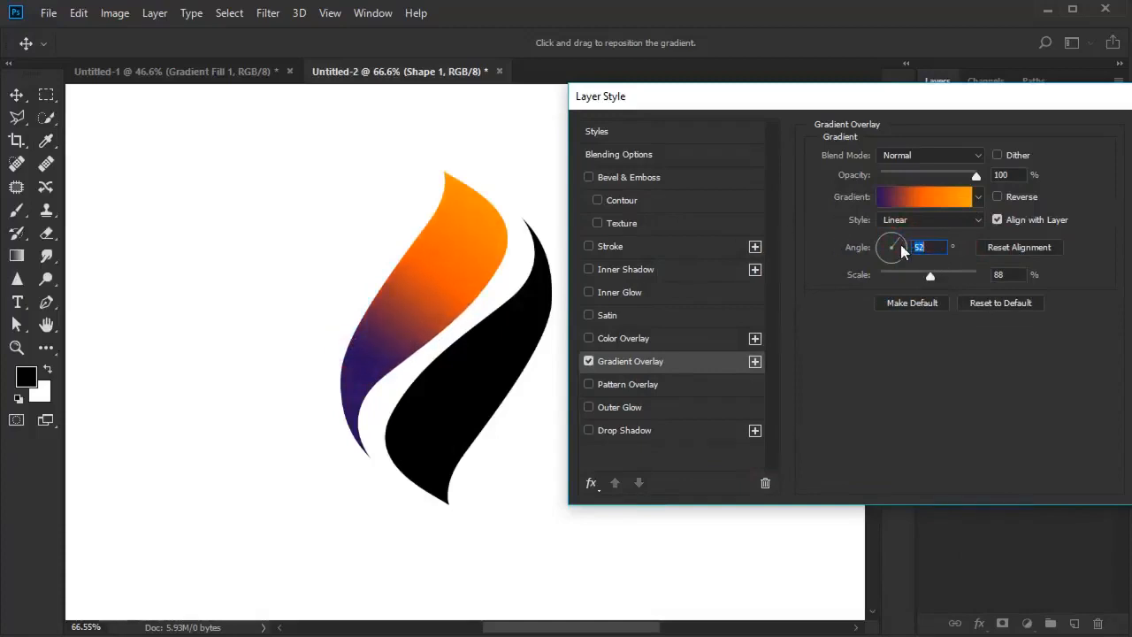
{"action": "left_click", "coordinate": [901, 246]}
{"action": "left_click_drag", "start_coordinate": [358, 336], "coordinate": [372, 316]}
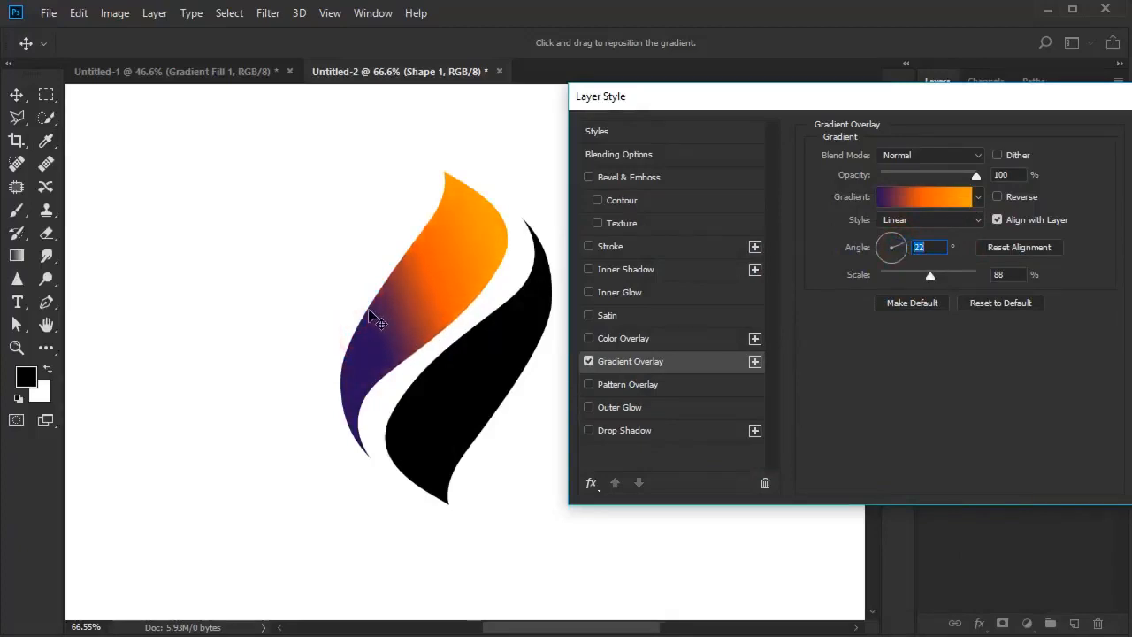
{"action": "left_click_drag", "start_coordinate": [929, 276], "coordinate": [961, 279]}
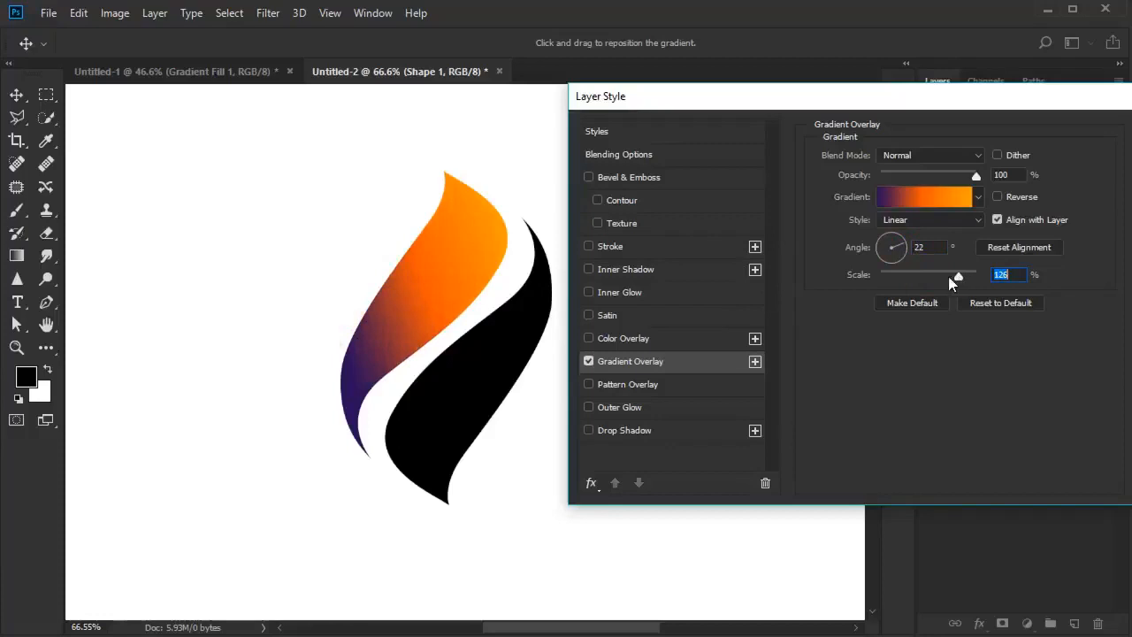
{"action": "left_click_drag", "start_coordinate": [457, 324], "coordinate": [484, 306]}
{"action": "left_click_drag", "start_coordinate": [858, 108], "coordinate": [614, 134]}
{"action": "left_click", "coordinate": [914, 159]}
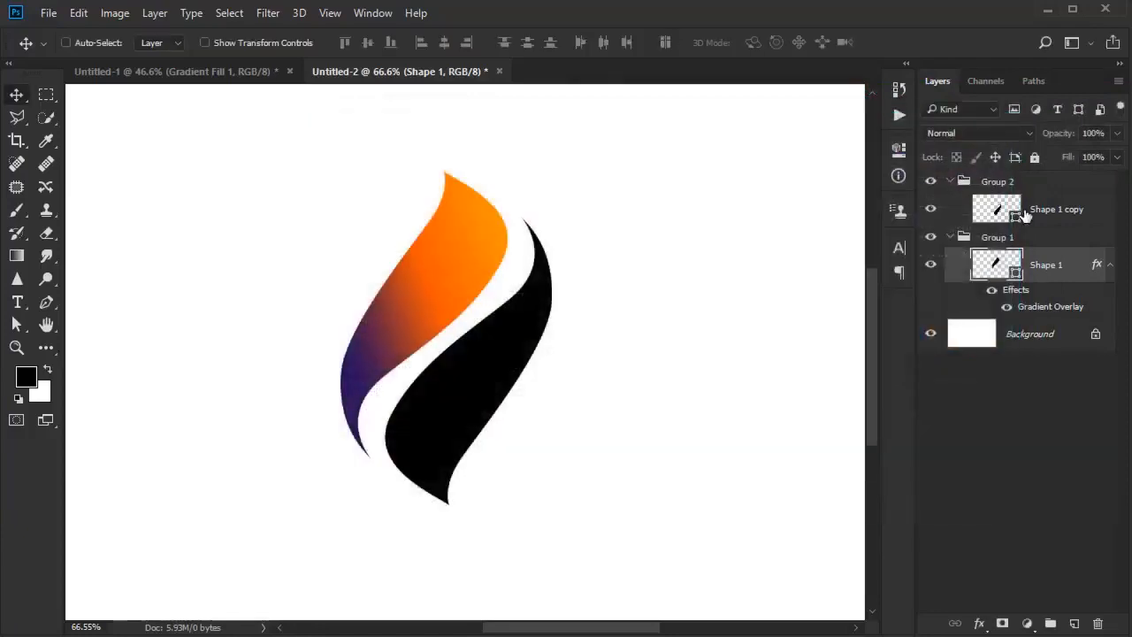
Step: Add a Gradient Overlay to the Shape 1 copy layer with the dark blue to cyan preset gradient
{"action": "left_click", "coordinate": [1058, 212]}
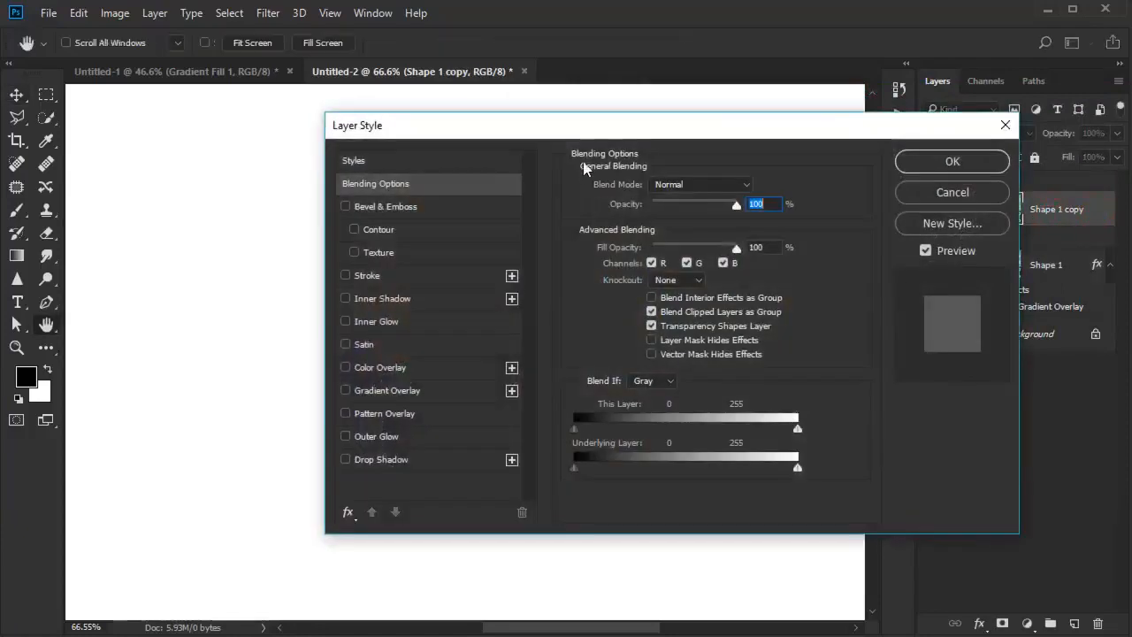
{"action": "left_click_drag", "start_coordinate": [397, 132], "coordinate": [576, 132]}
{"action": "left_click_drag", "start_coordinate": [439, 264], "coordinate": [241, 265]}
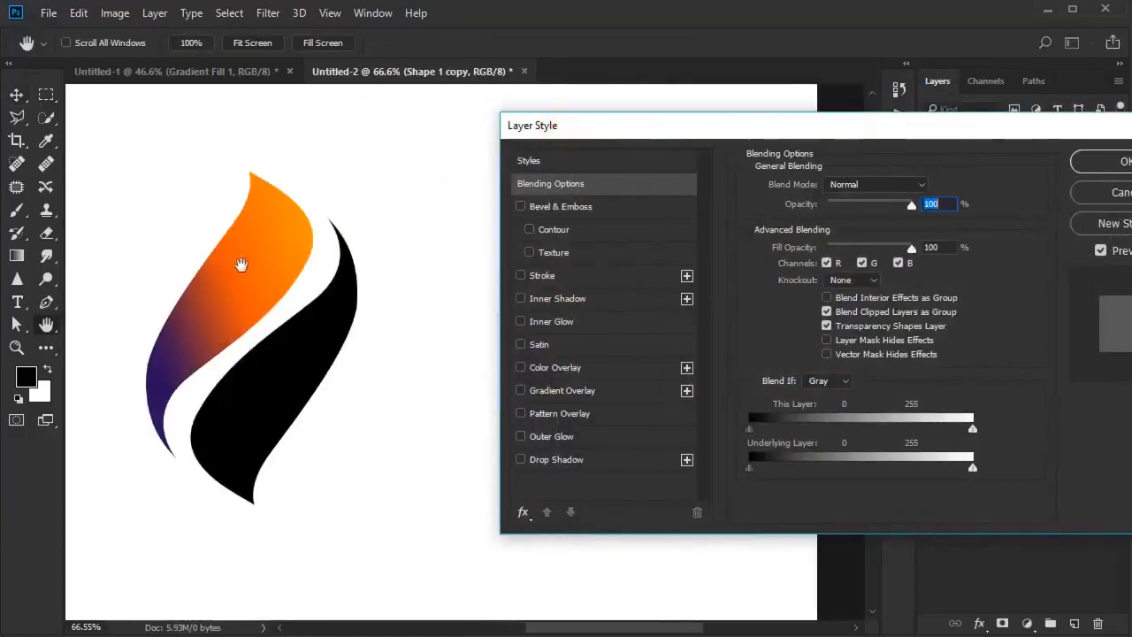
{"action": "left_click_drag", "start_coordinate": [641, 127], "coordinate": [543, 127]}
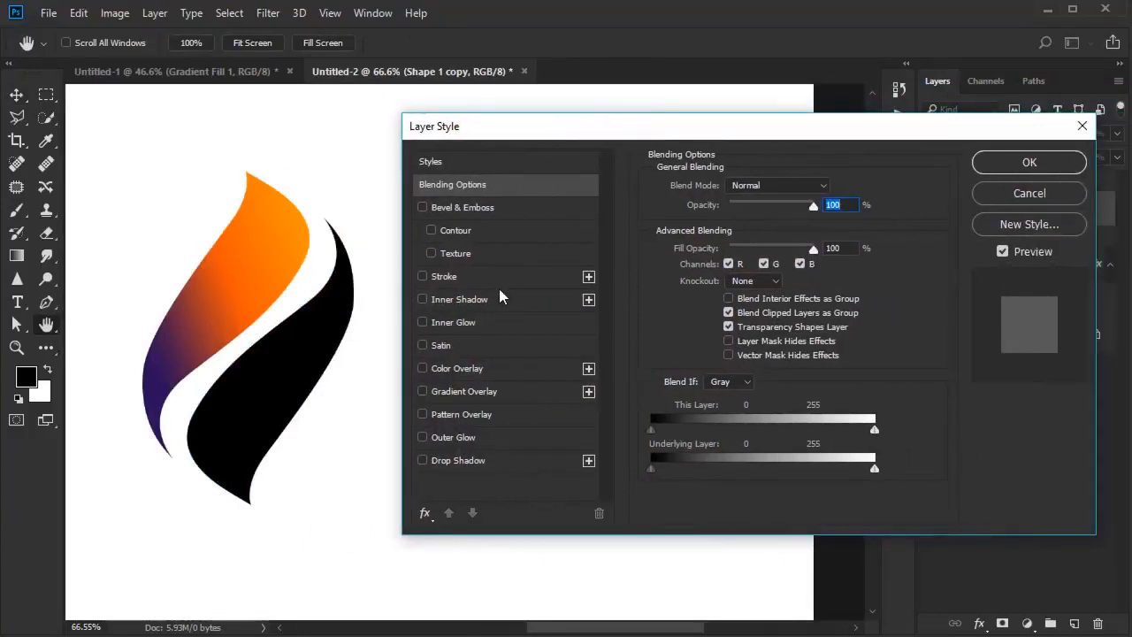
{"action": "left_click", "coordinate": [480, 392]}
{"action": "left_click", "coordinate": [743, 232]}
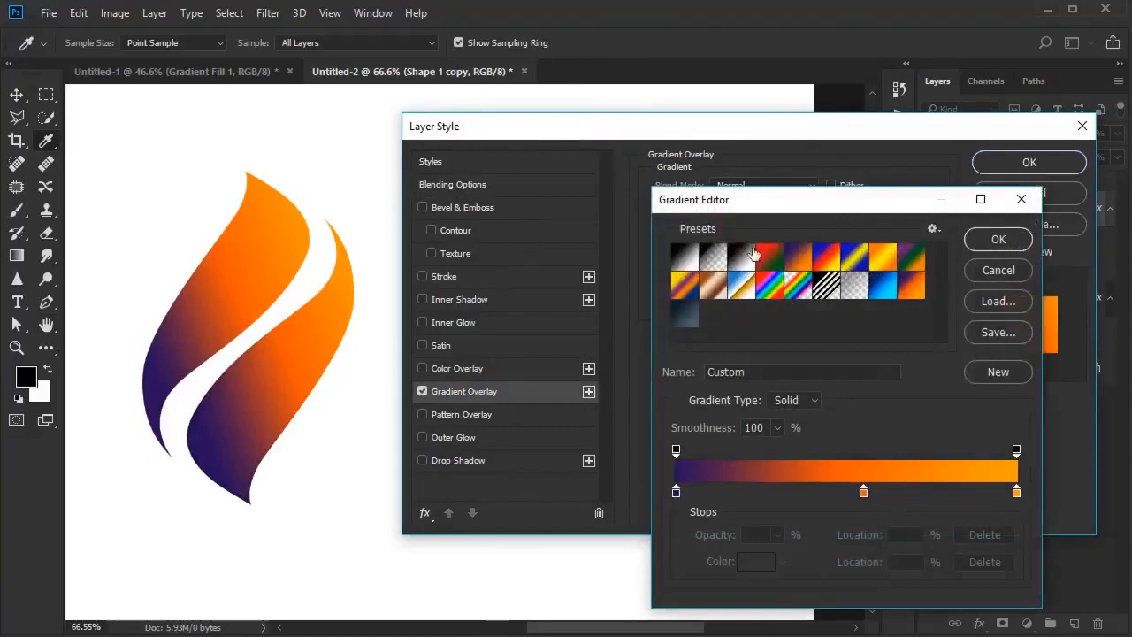
{"action": "left_click", "coordinate": [885, 288]}
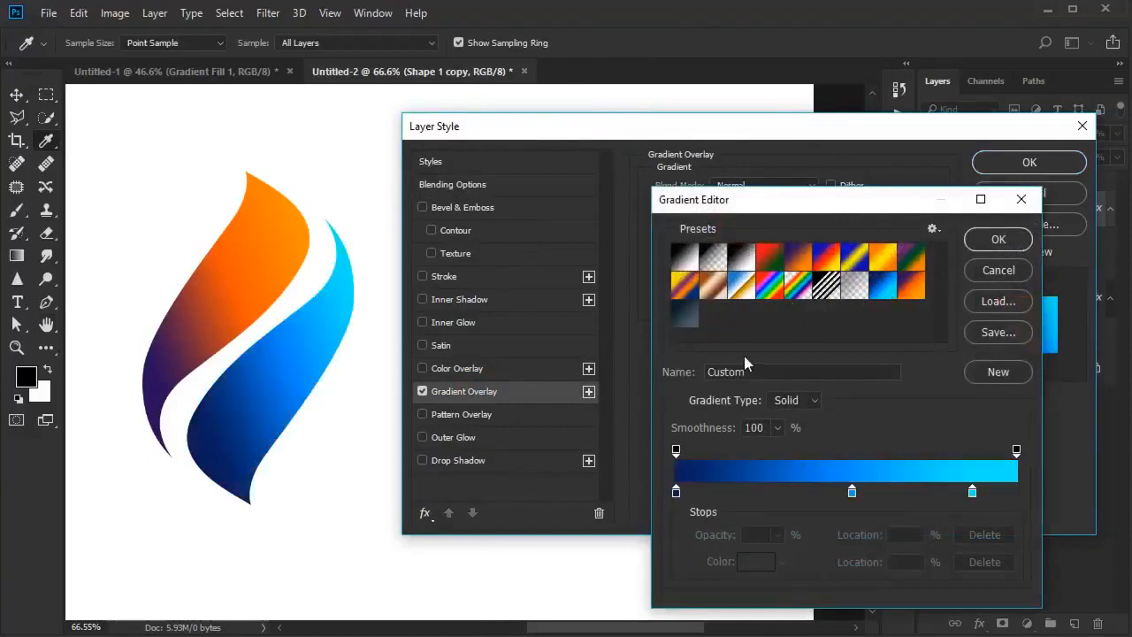
{"action": "left_click", "coordinate": [997, 246]}
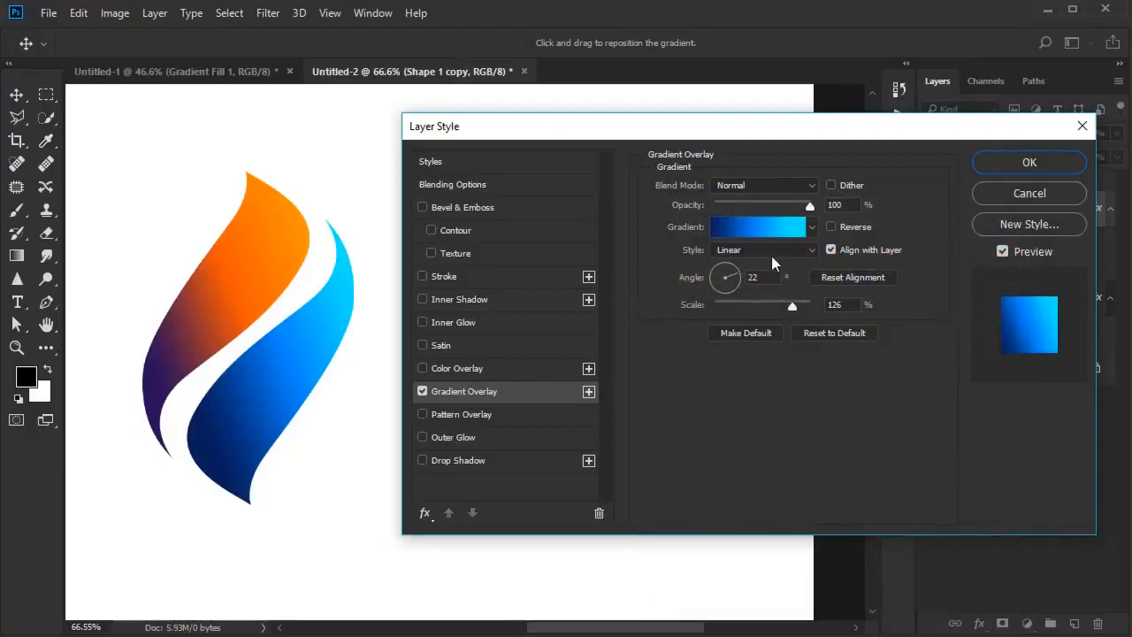
{"action": "left_click", "coordinate": [1018, 160]}
Step: Create a new layer above Shape 1 in Group 1 and clip it to Shape 1
{"action": "key", "text": "ctrl+minus"}
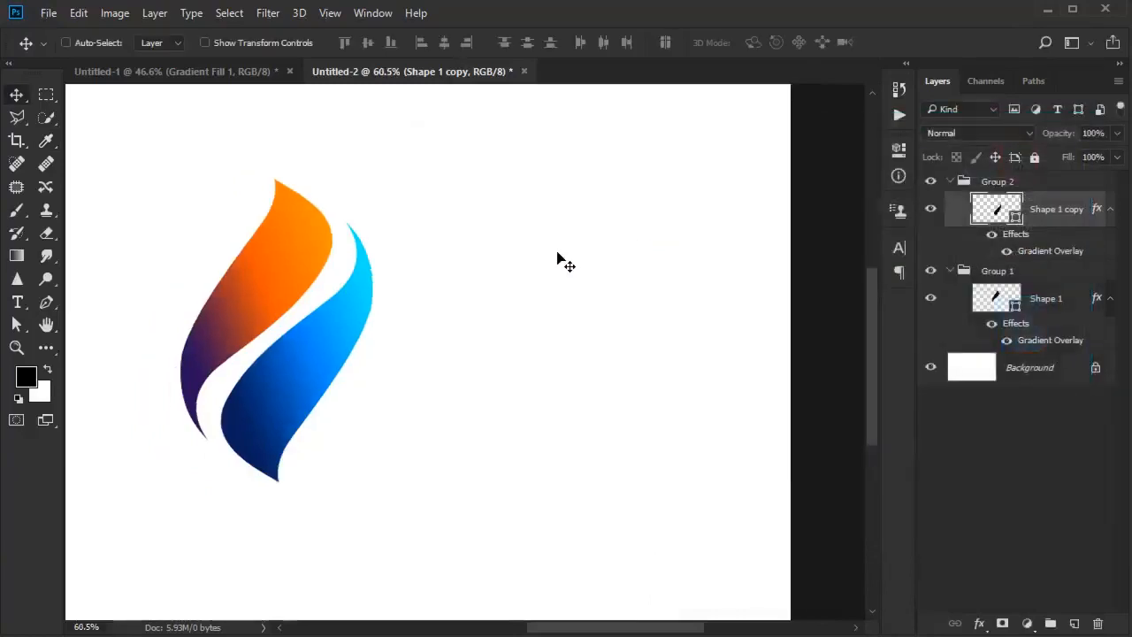
{"action": "key", "text": "ctrl+plus"}
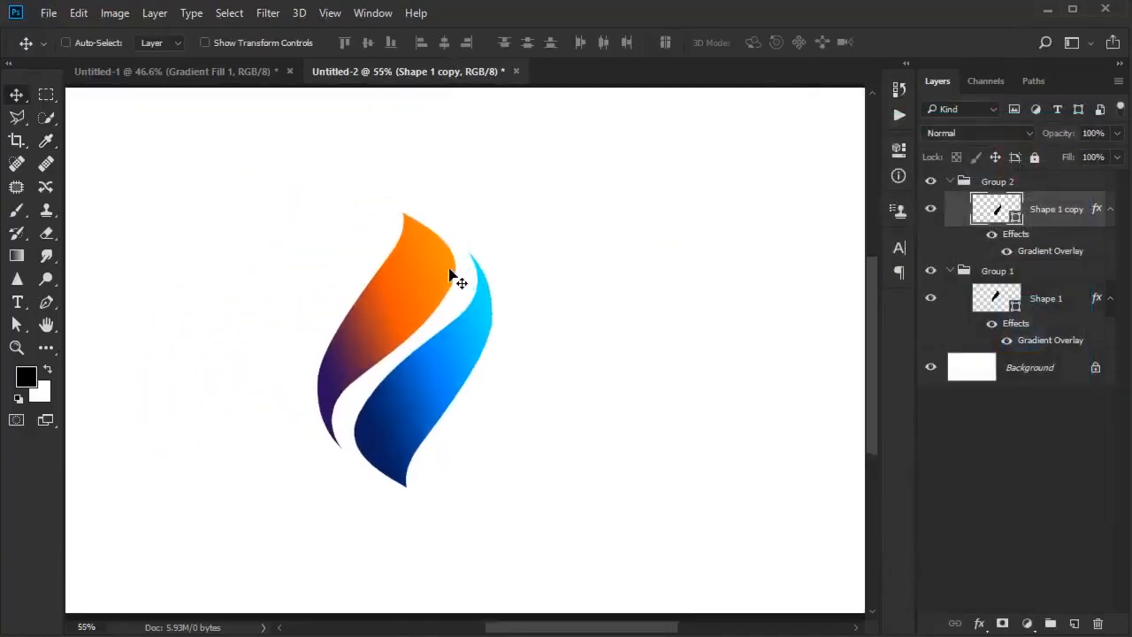
{"action": "left_click", "coordinate": [1069, 300]}
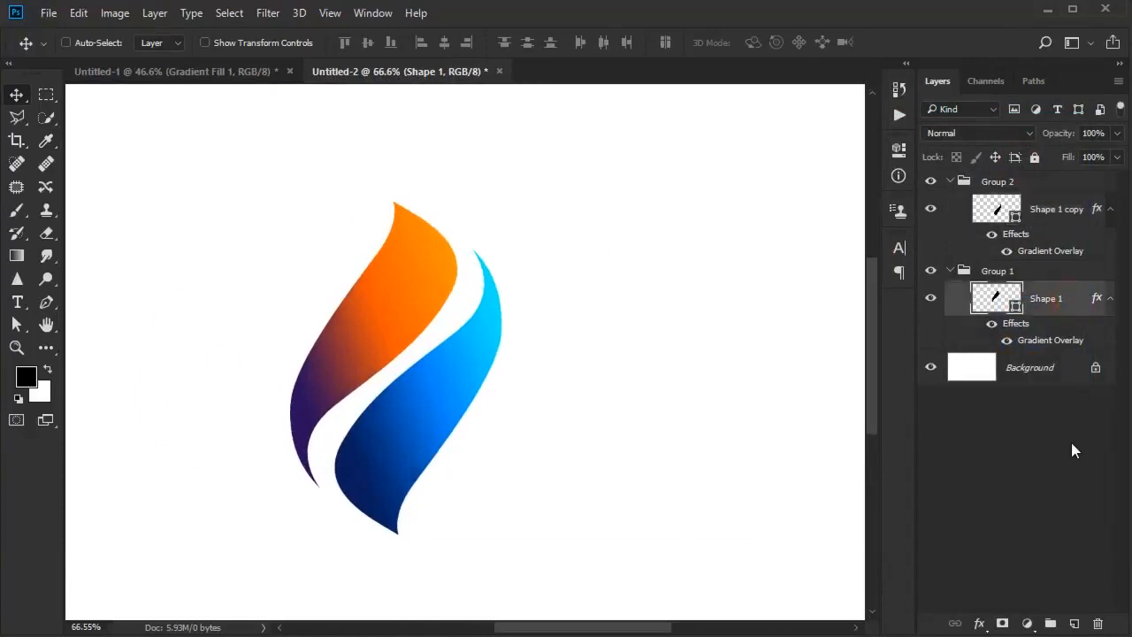
{"action": "left_click", "coordinate": [1073, 622]}
{"action": "left_click", "coordinate": [1005, 315], "text": "alt"}
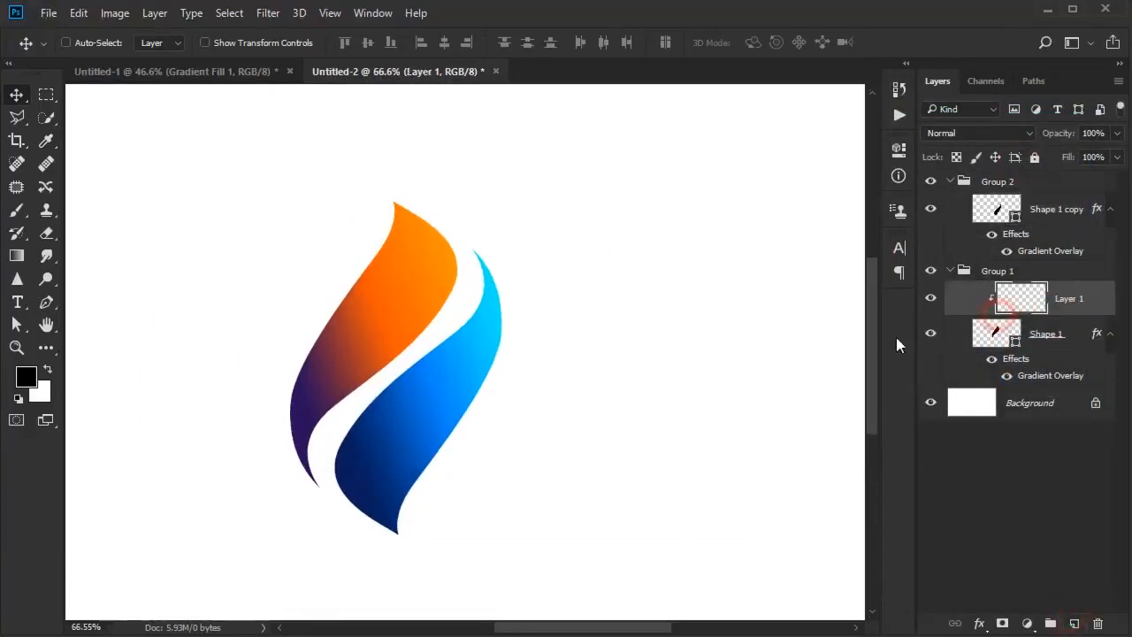
Step: Start a white-filled Pen shape at the orange flame's upper tip and curve its edge down through the middle of the flame
{"action": "left_click", "coordinate": [47, 303]}
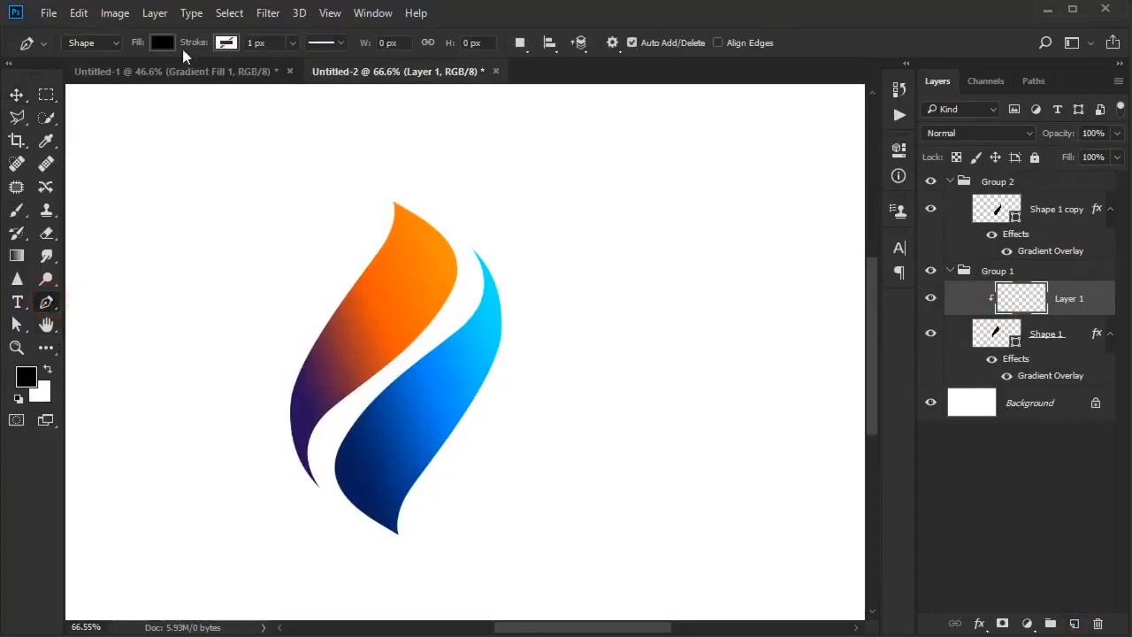
{"action": "left_click", "coordinate": [48, 370]}
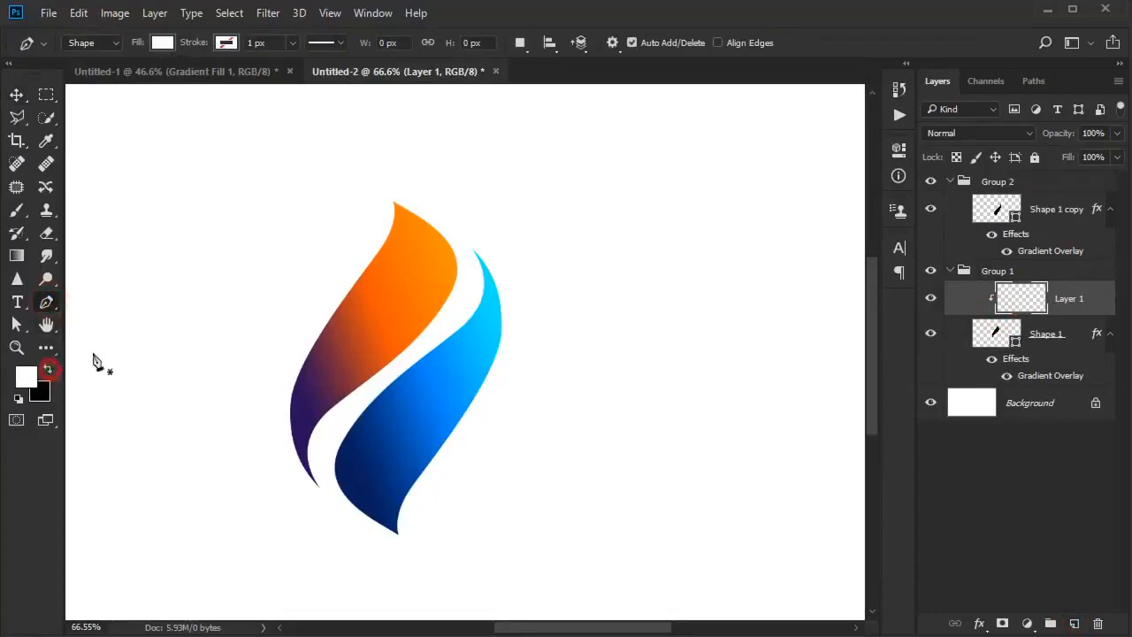
{"action": "scroll", "coordinate": [424, 228], "scroll_direction": "up", "scroll_amount": 5}
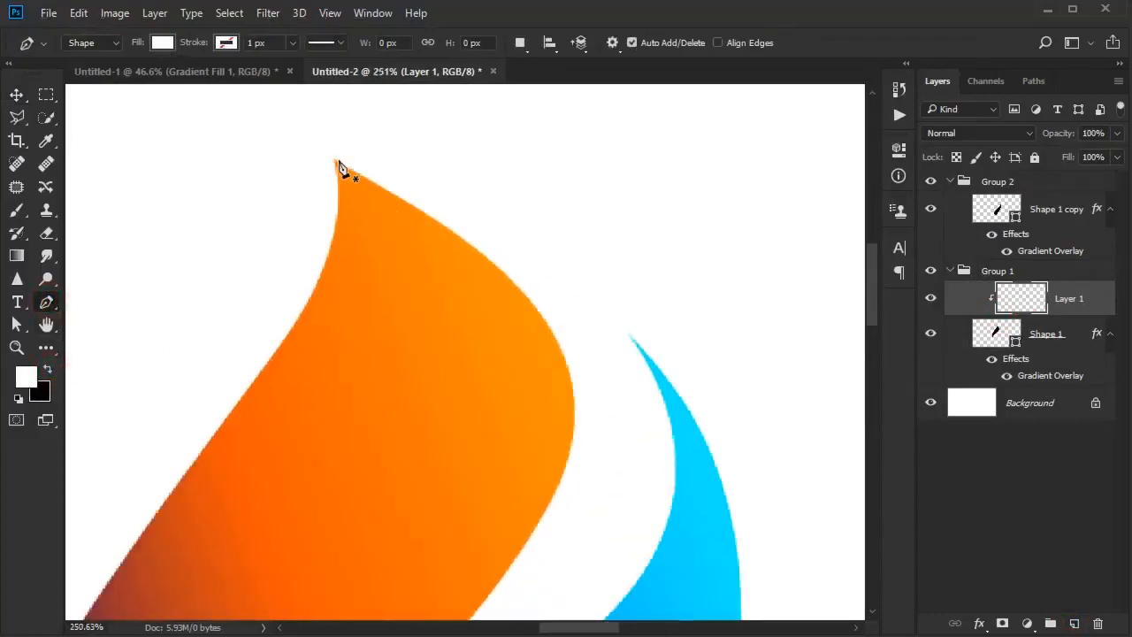
{"action": "left_click", "coordinate": [335, 165]}
{"action": "scroll", "coordinate": [399, 238], "scroll_direction": "down", "scroll_amount": 4}
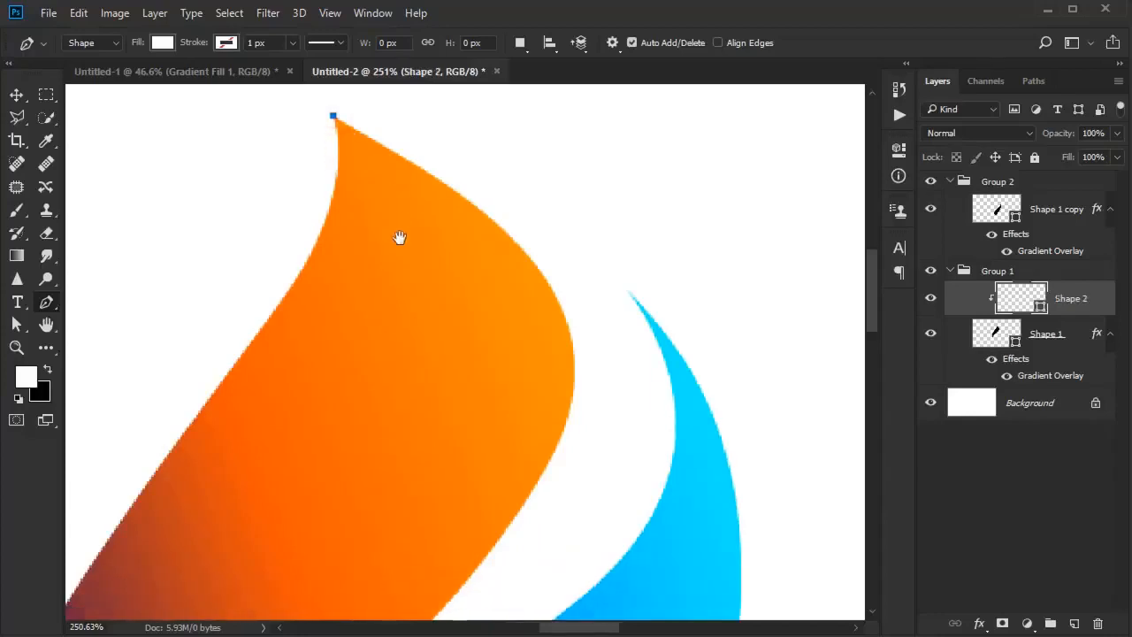
{"action": "scroll", "coordinate": [406, 251], "scroll_direction": "down", "scroll_amount": 3}
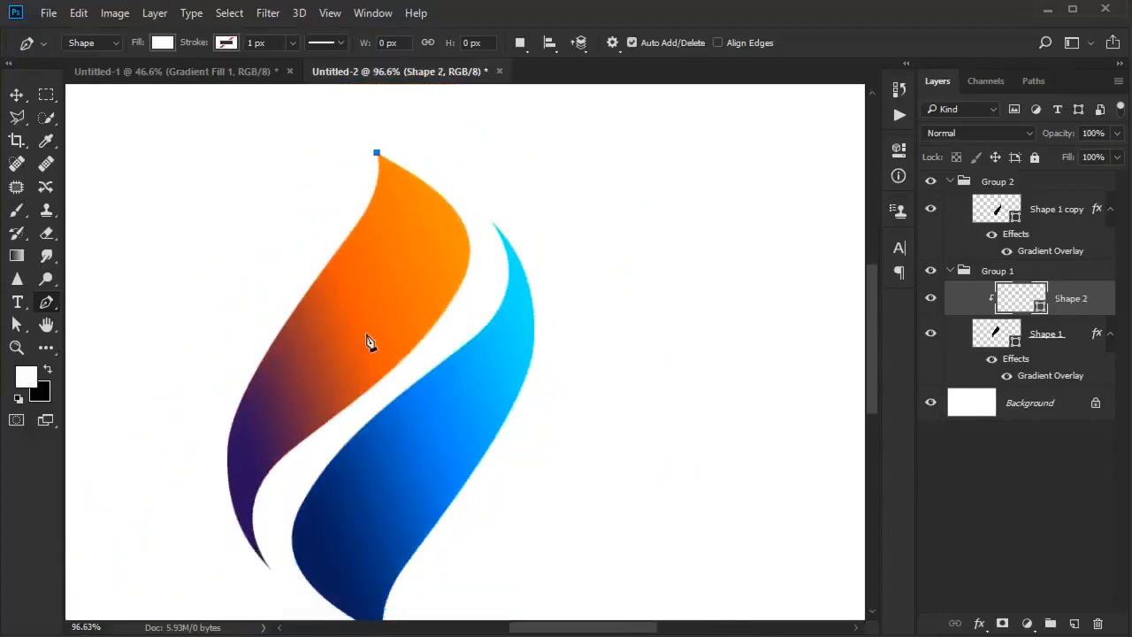
{"action": "left_click_drag", "start_coordinate": [363, 333], "coordinate": [272, 427]}
{"action": "left_click_drag", "start_coordinate": [374, 423], "coordinate": [413, 250]}
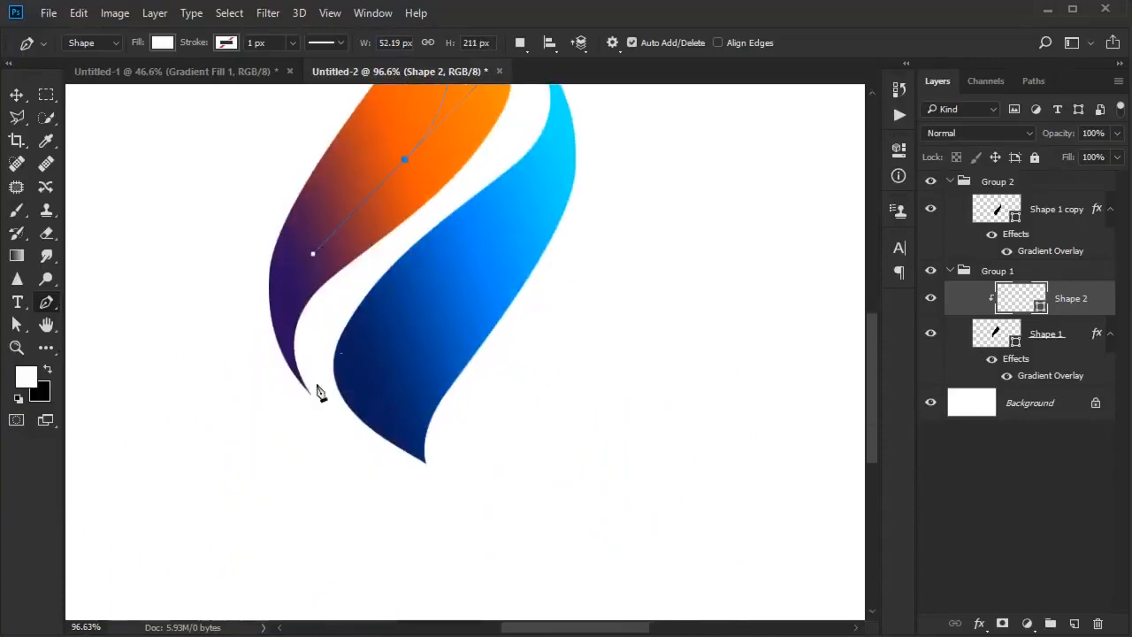
Step: Extend the Pen path to the orange flame's lower tip, bend the segment inside the purple end, and make the tip a corner point
{"action": "scroll", "coordinate": [314, 402], "scroll_direction": "up", "scroll_amount": 3}
{"action": "scroll", "coordinate": [311, 414], "scroll_direction": "up", "scroll_amount": 3}
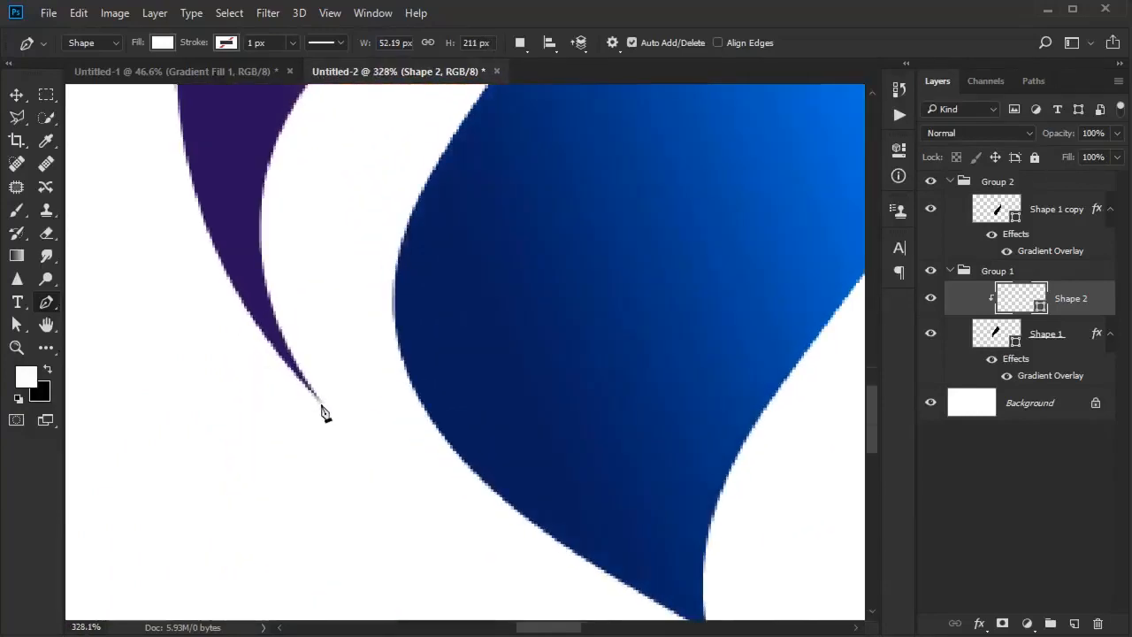
{"action": "left_click_drag", "start_coordinate": [323, 410], "coordinate": [416, 519]}
{"action": "scroll", "coordinate": [379, 485], "scroll_direction": "down", "scroll_amount": 5}
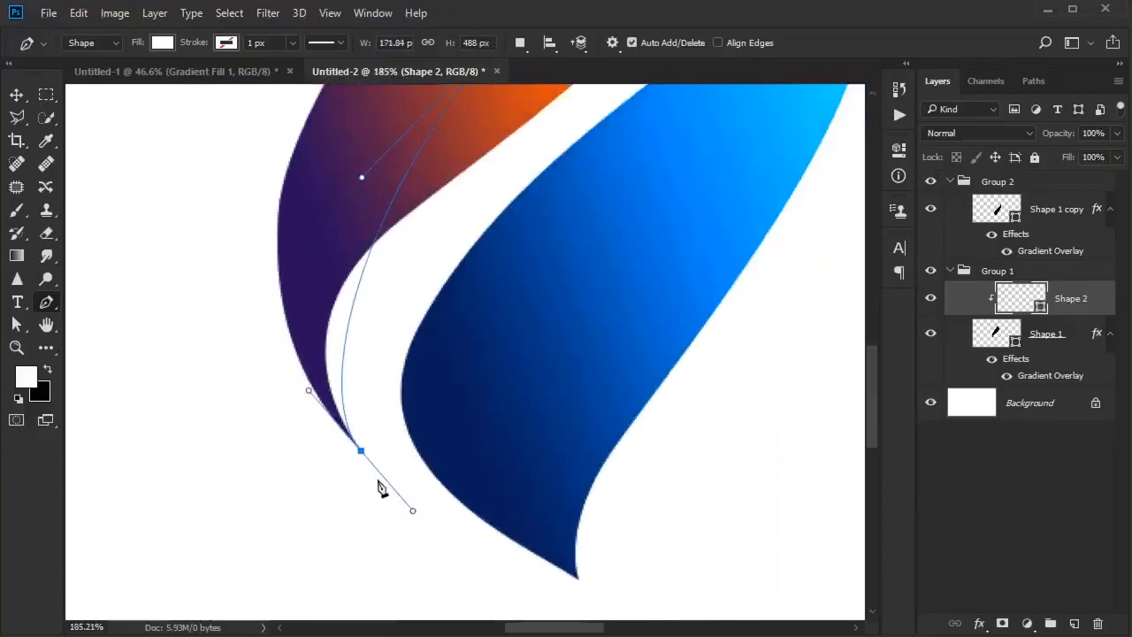
{"action": "scroll", "coordinate": [380, 481], "scroll_direction": "down", "scroll_amount": 2}
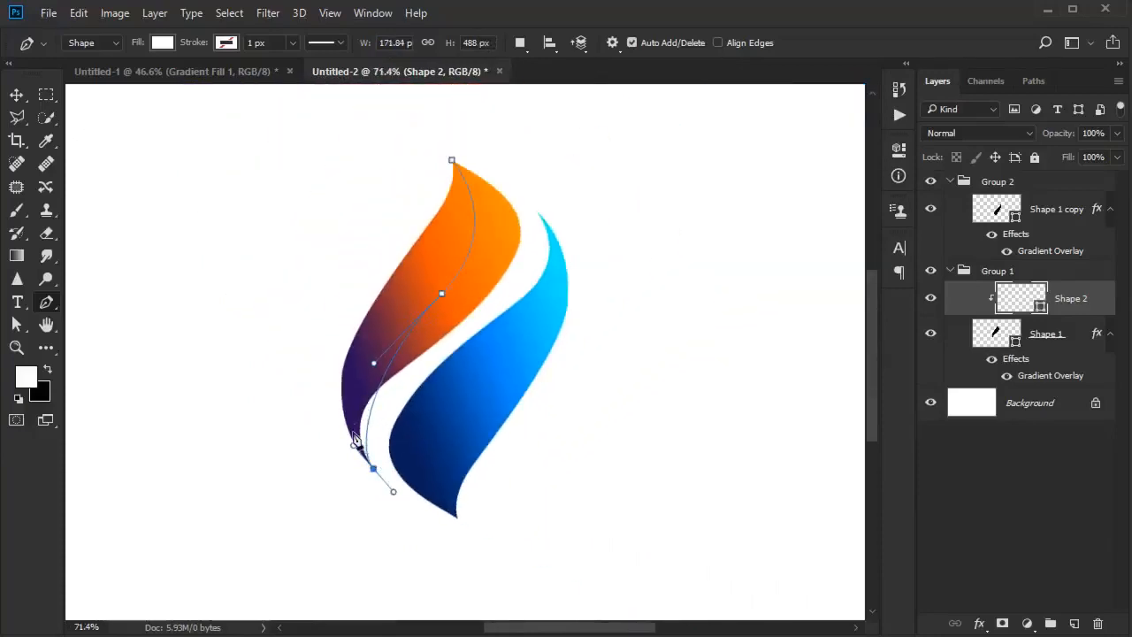
{"action": "left_click_drag", "start_coordinate": [354, 447], "coordinate": [329, 401]}
{"action": "left_click", "coordinate": [374, 468], "text": "ctrl"}
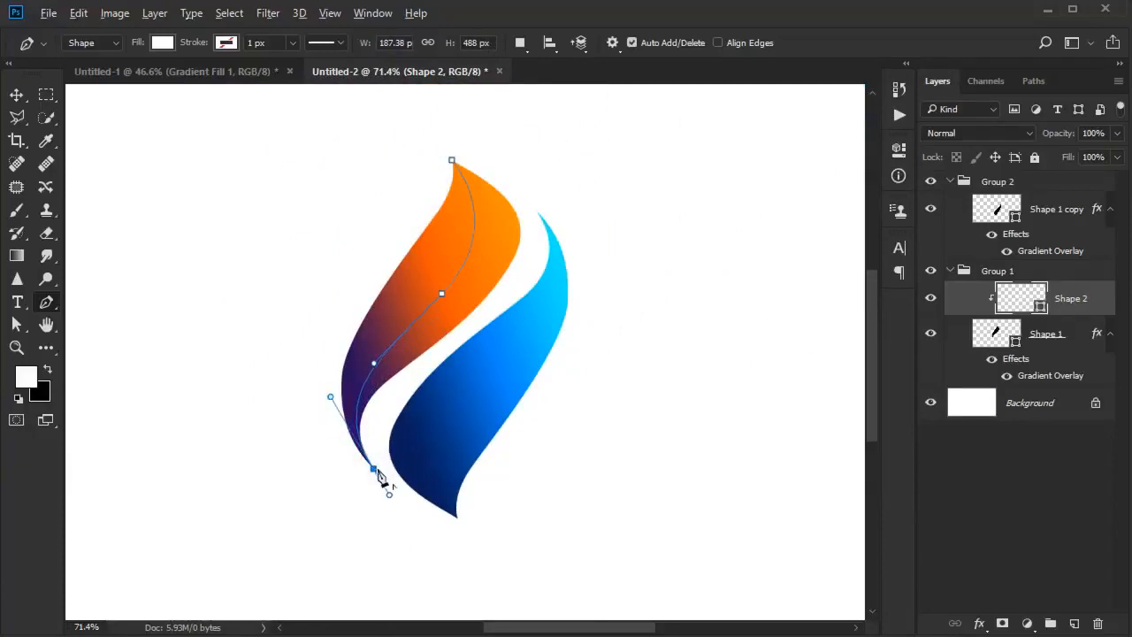
Step: Close the white shape by running its path through the gap and around the orange flame's right edge, about 271 x 493 px overall
{"action": "left_click_drag", "start_coordinate": [359, 407], "coordinate": [394, 393]}
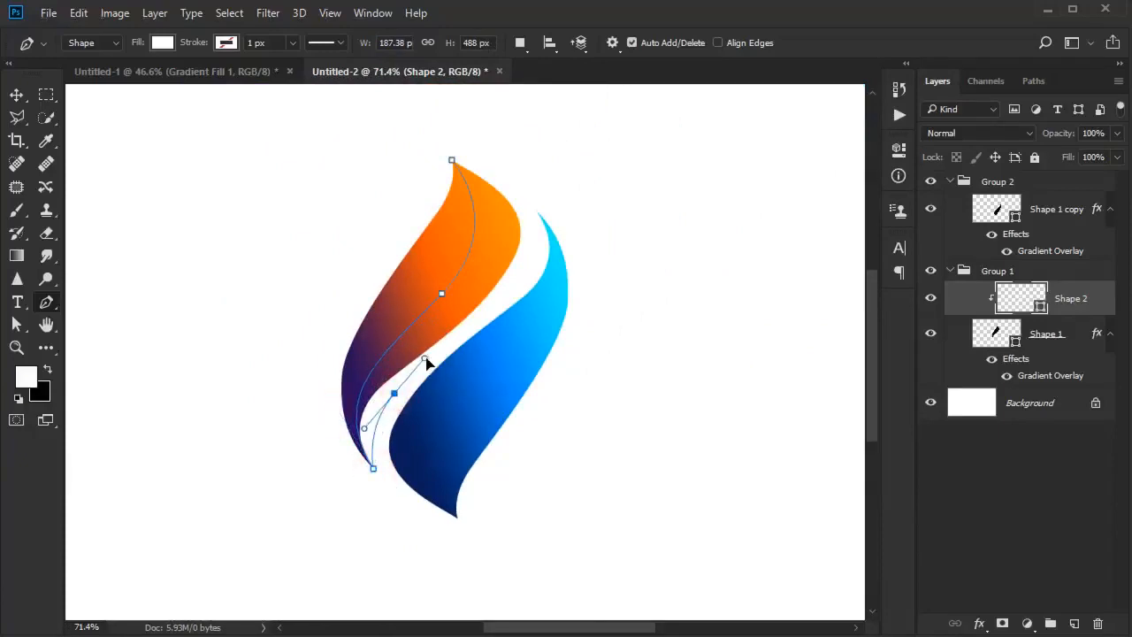
{"action": "left_click_drag", "start_coordinate": [496, 307], "coordinate": [502, 302]}
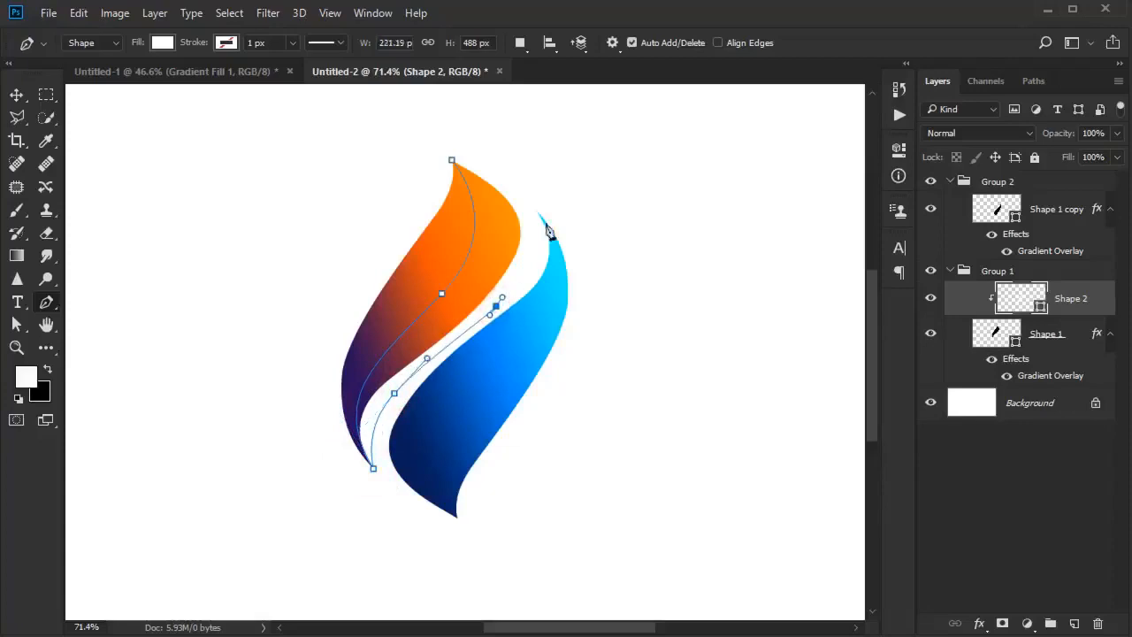
{"action": "left_click_drag", "start_coordinate": [524, 192], "coordinate": [508, 144]}
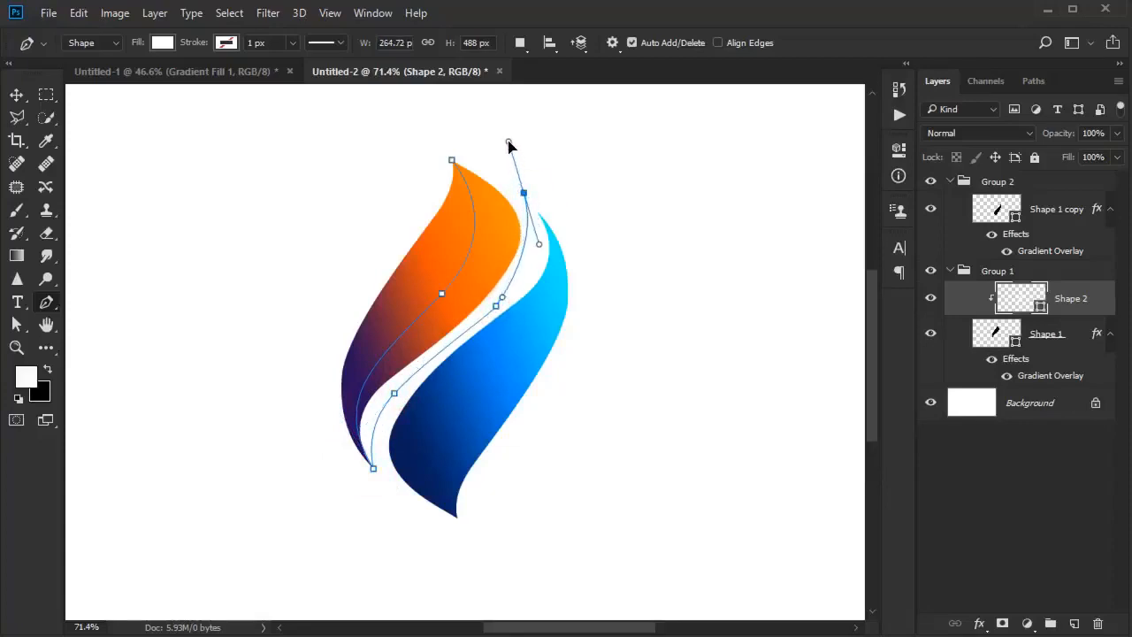
{"action": "left_click", "coordinate": [452, 160]}
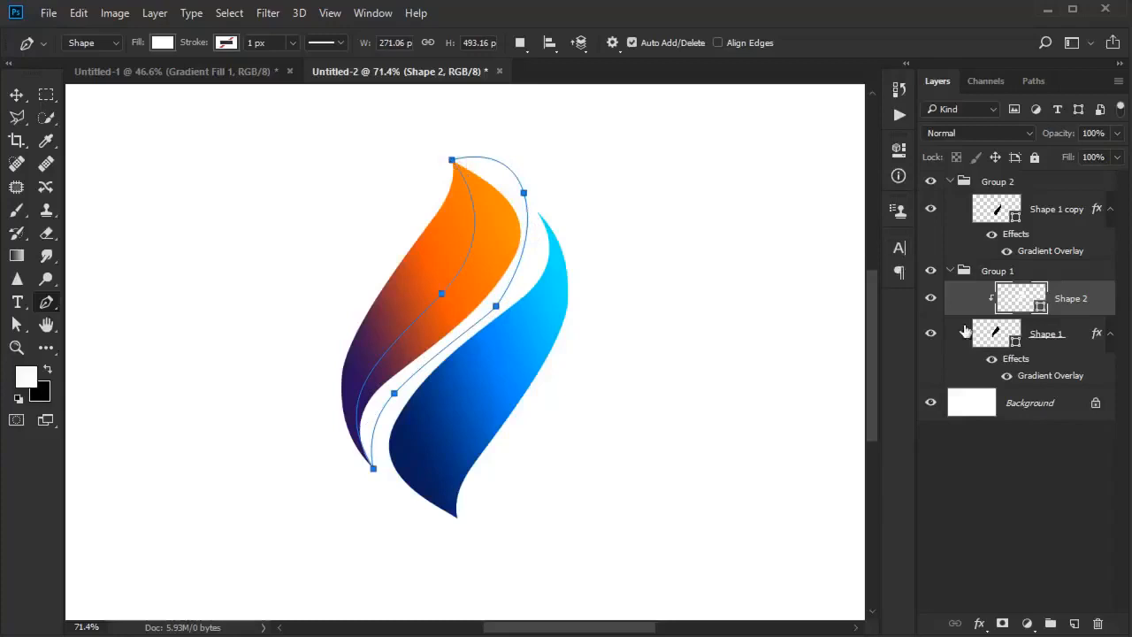
Step: Convert Shape 1 to a smart object and set the clipped Shape 2 layer's blend mode to Overlay
{"action": "right_click", "coordinate": [1070, 334]}
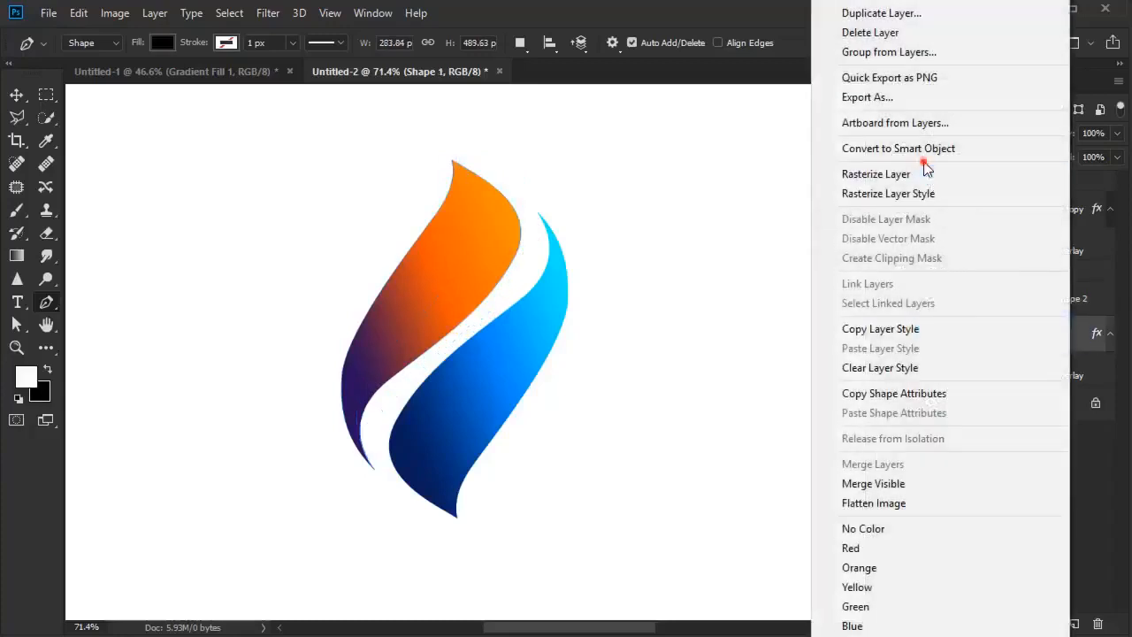
{"action": "left_click", "coordinate": [923, 150]}
{"action": "left_click", "coordinate": [1035, 298]}
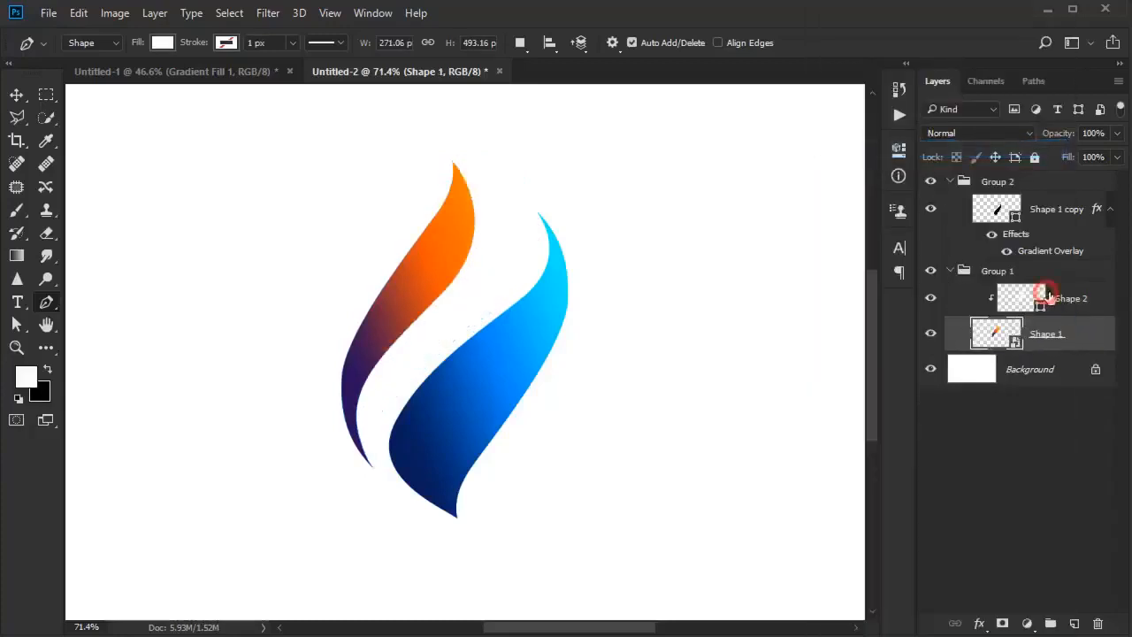
{"action": "left_click", "coordinate": [958, 135]}
{"action": "left_click", "coordinate": [963, 305]}
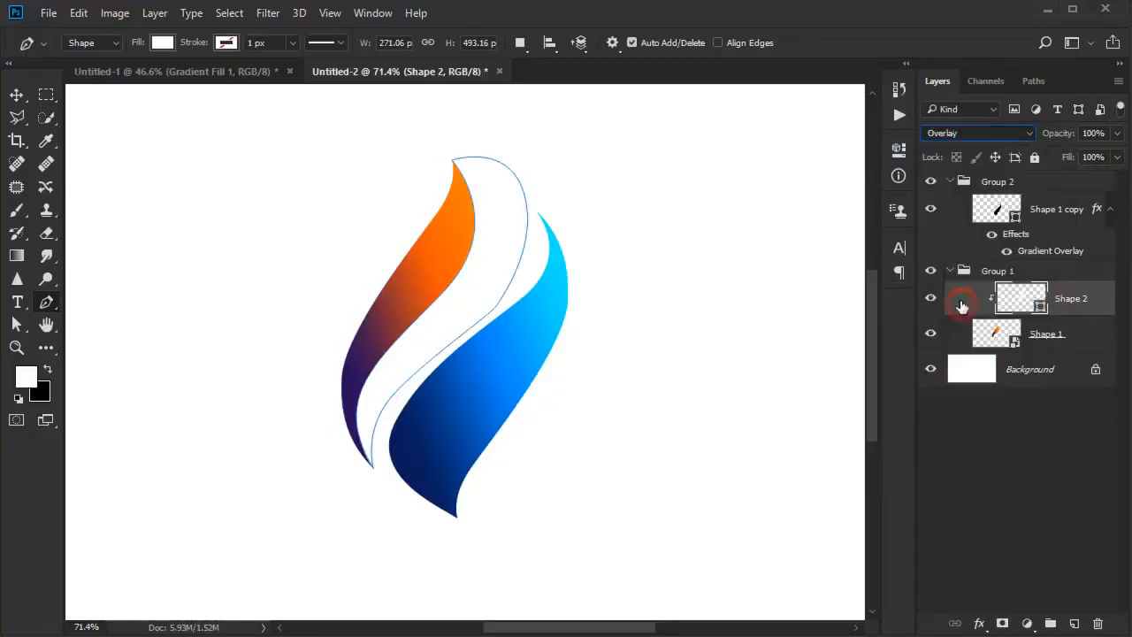
Step: Lower the opacity of the Shape 2 highlight on the orange flame to 53%
{"action": "left_click_drag", "start_coordinate": [1059, 142], "coordinate": [1030, 150]}
{"action": "left_click", "coordinate": [21, 97]}
{"action": "left_click", "coordinate": [210, 149]}
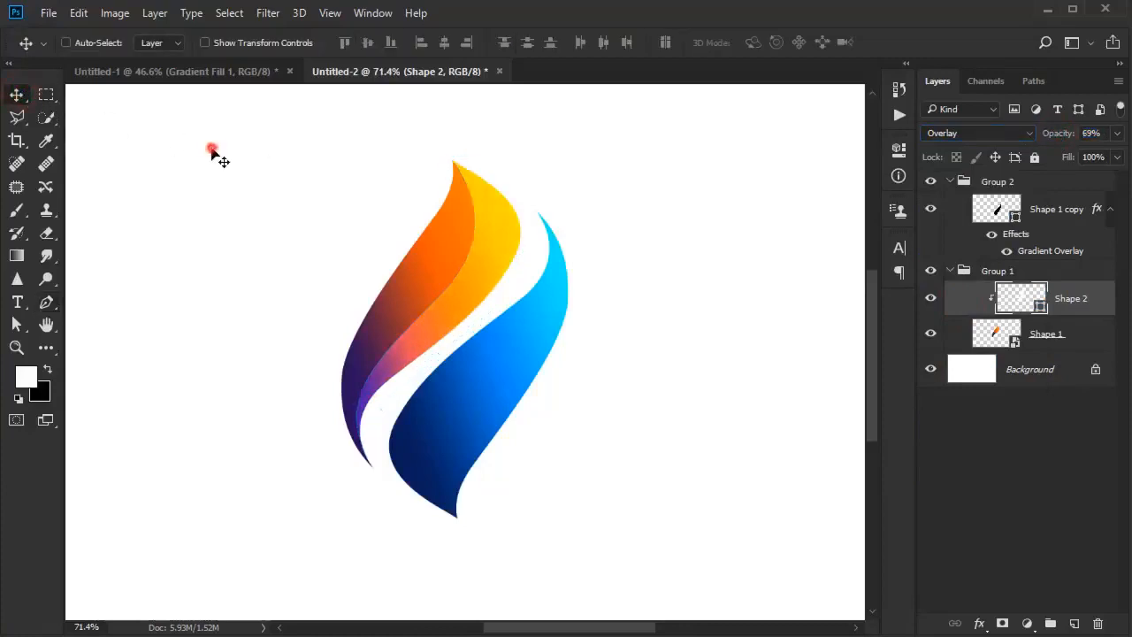
{"action": "scroll", "coordinate": [622, 275], "scroll_direction": "down", "scroll_amount": 2}
{"action": "left_click_drag", "start_coordinate": [741, 250], "coordinate": [688, 306]}
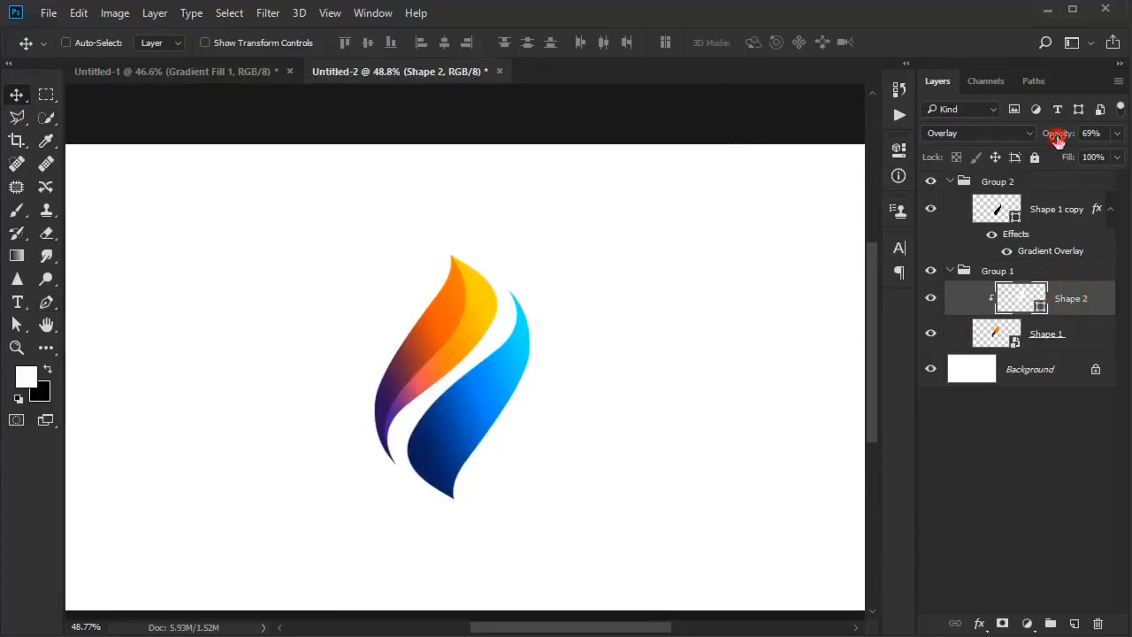
{"action": "left_click_drag", "start_coordinate": [1058, 139], "coordinate": [1051, 142]}
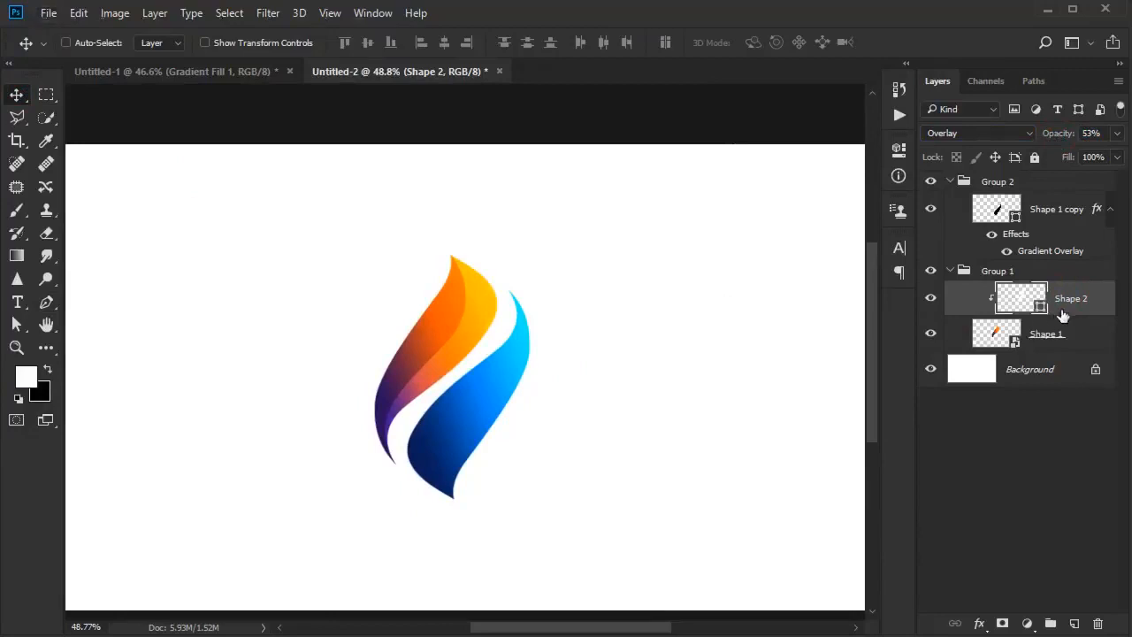
Step: Duplicate Shape 2 into Group 2 above Shape 1 copy, and convert Shape 1 copy to a smart object
{"action": "key", "text": "ctrl+j"}
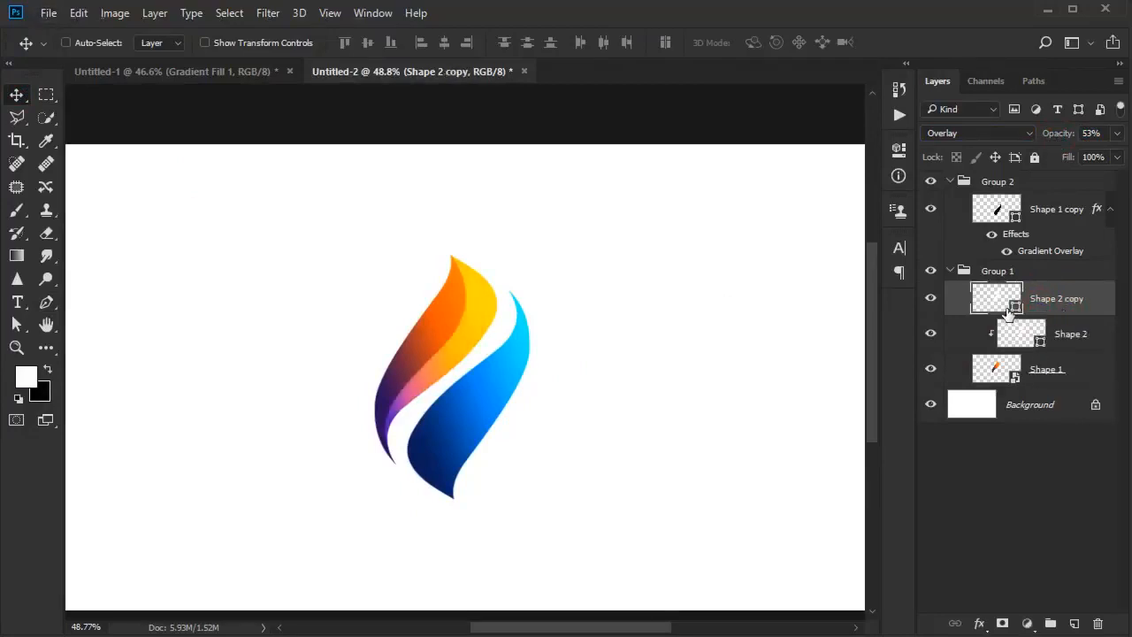
{"action": "left_click_drag", "start_coordinate": [1009, 312], "coordinate": [1041, 201]}
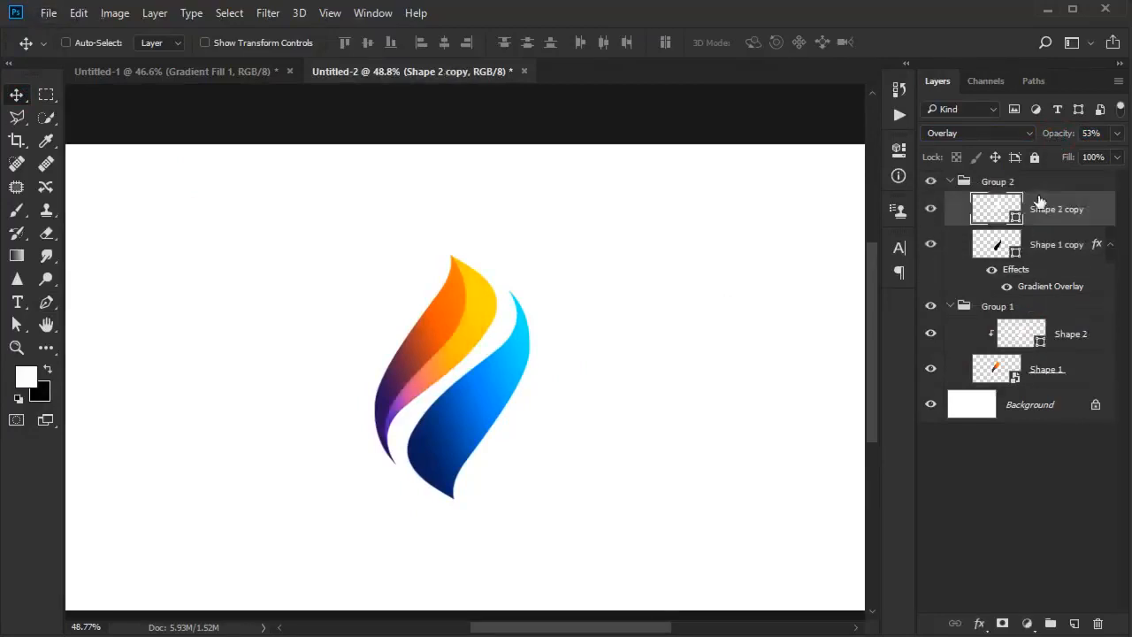
{"action": "left_click", "coordinate": [1044, 248]}
{"action": "right_click", "coordinate": [1050, 250]}
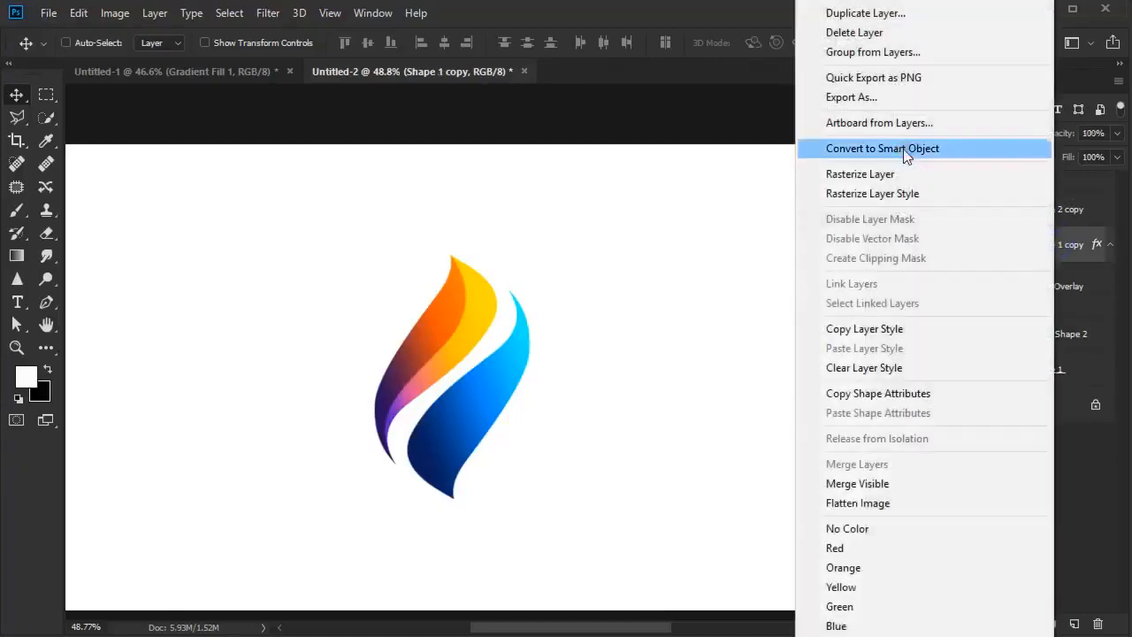
{"action": "left_click", "coordinate": [903, 148]}
Step: Move Shape 2 copy over the blue flame and set it to Normal blend mode at 100% opacity
{"action": "left_click", "coordinate": [1047, 218]}
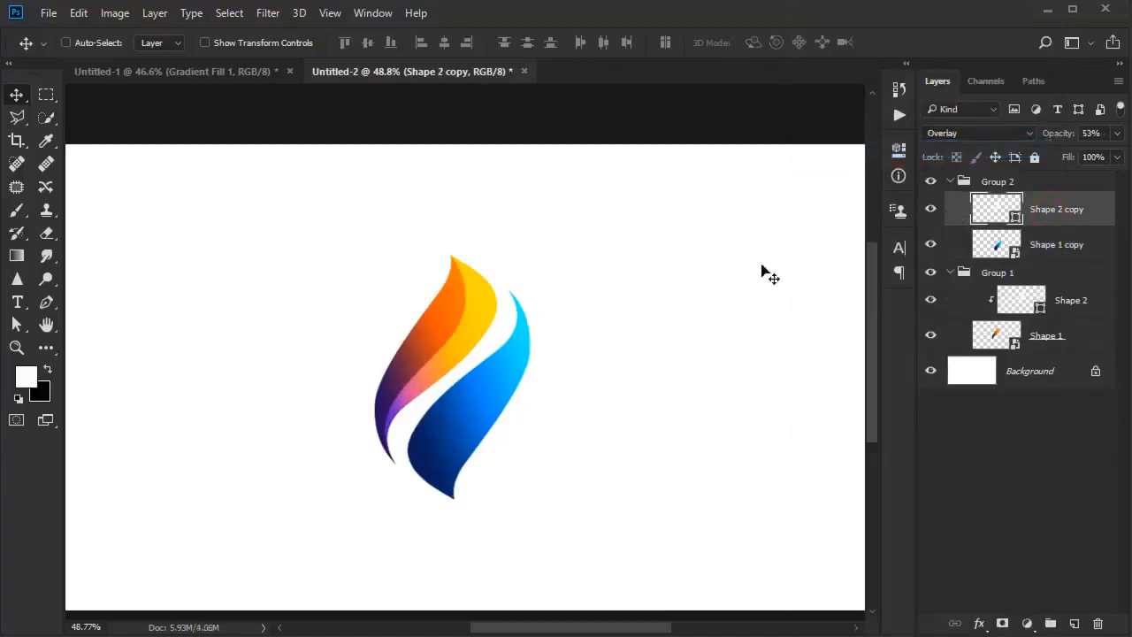
{"action": "left_click_drag", "start_coordinate": [606, 314], "coordinate": [657, 344]}
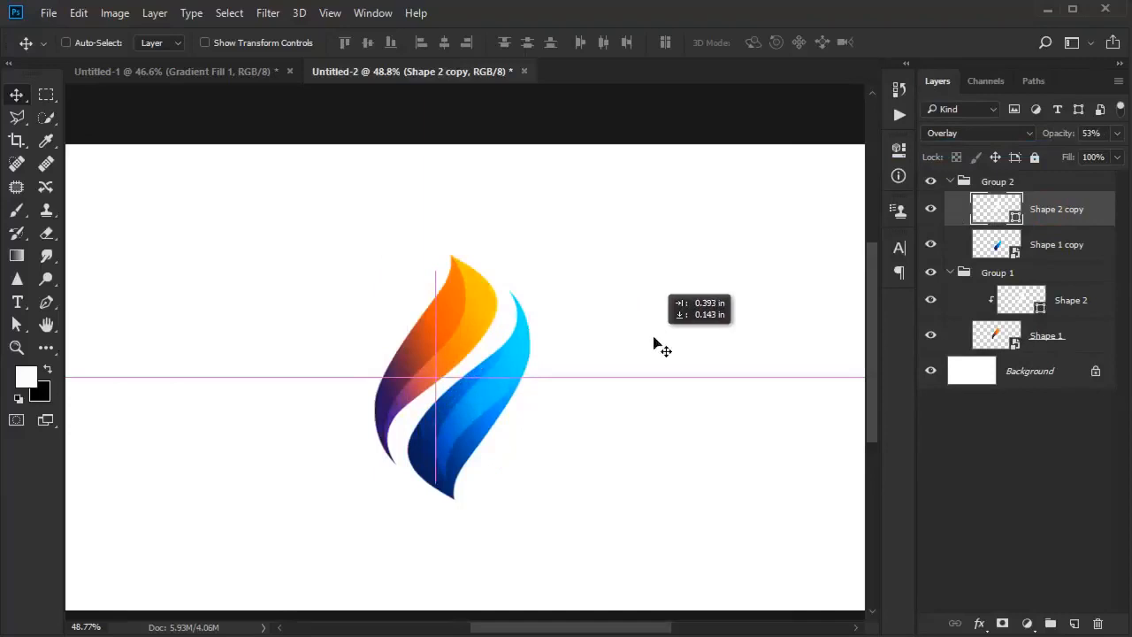
{"action": "key", "text": "ctrl"}
{"action": "left_click_drag", "start_coordinate": [1057, 133], "coordinate": [1126, 133]}
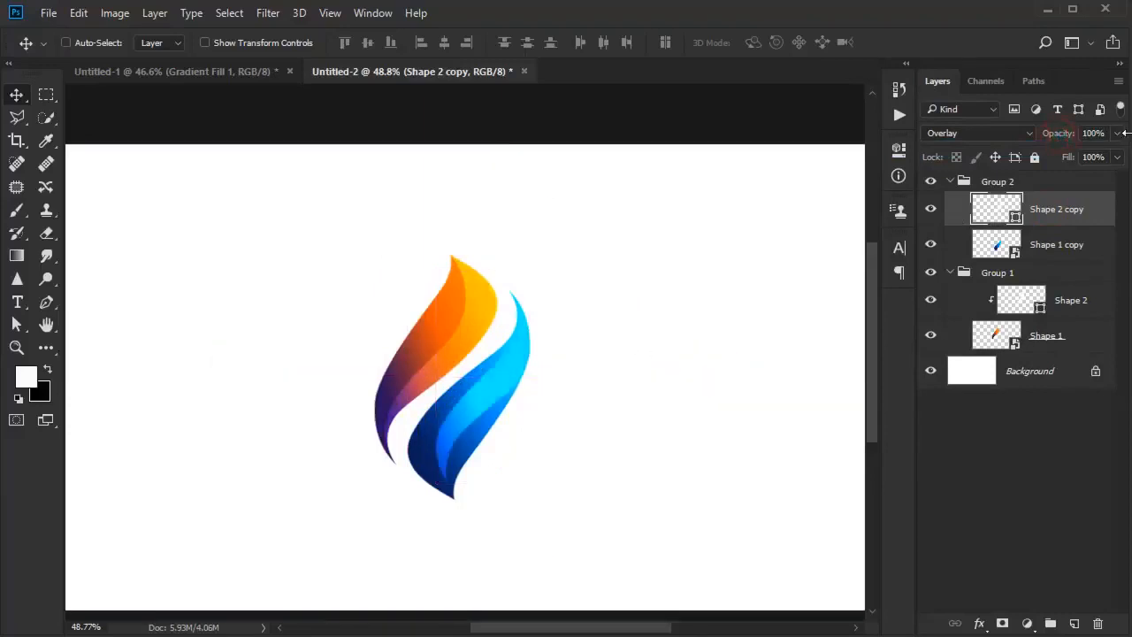
{"action": "left_click", "coordinate": [967, 146]}
{"action": "left_click", "coordinate": [938, 147]}
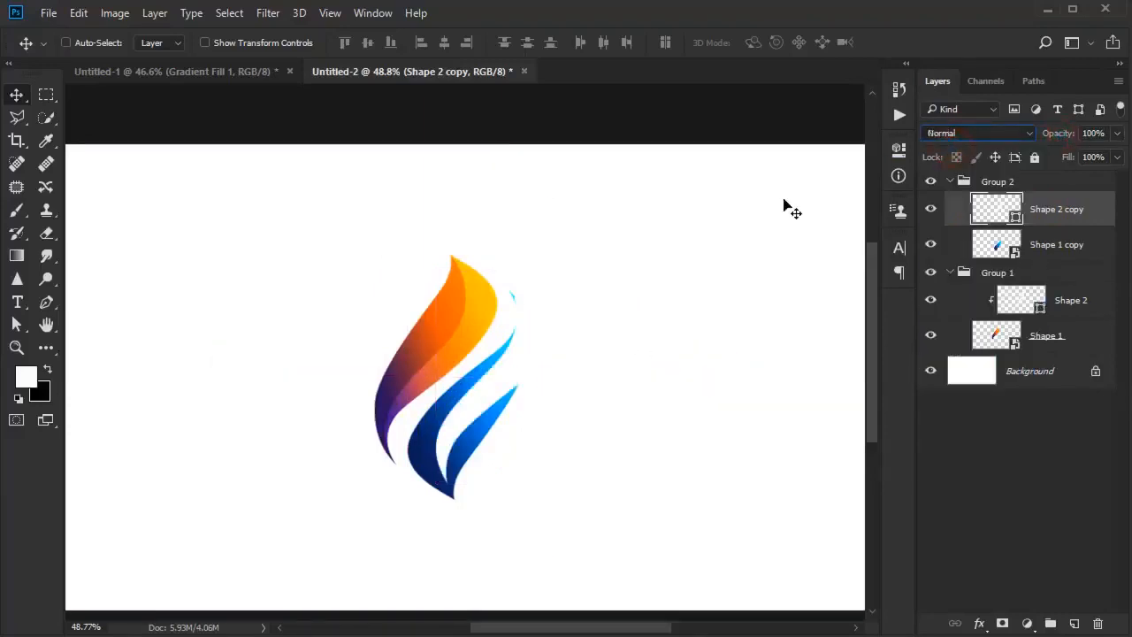
Step: Flip Shape 2 copy horizontally and vertically so its curve follows the blue flame
{"action": "key", "text": "ctrl"}
{"action": "key", "text": "ctrl+t"}
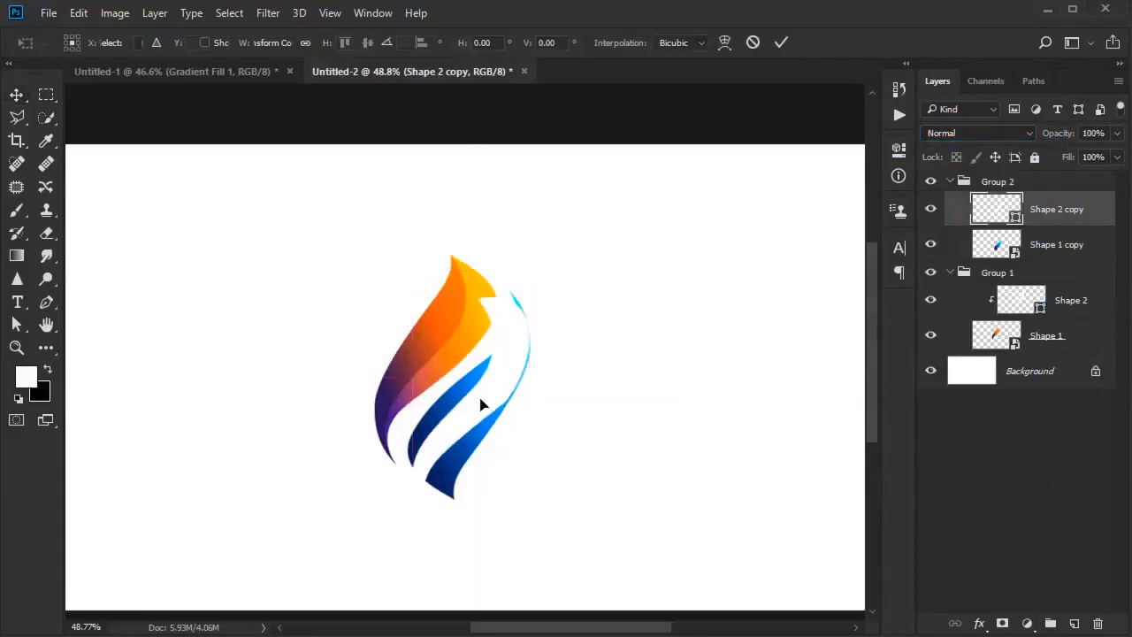
{"action": "right_click", "coordinate": [474, 403]}
{"action": "left_click", "coordinate": [540, 636]}
{"action": "right_click", "coordinate": [508, 456]}
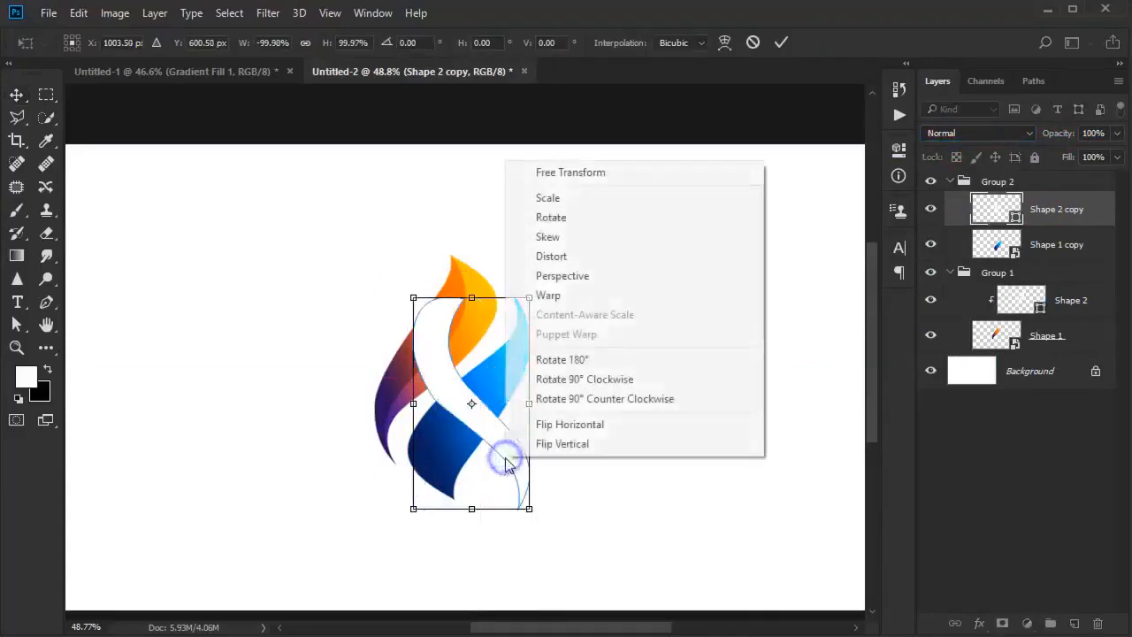
{"action": "left_click", "coordinate": [567, 444]}
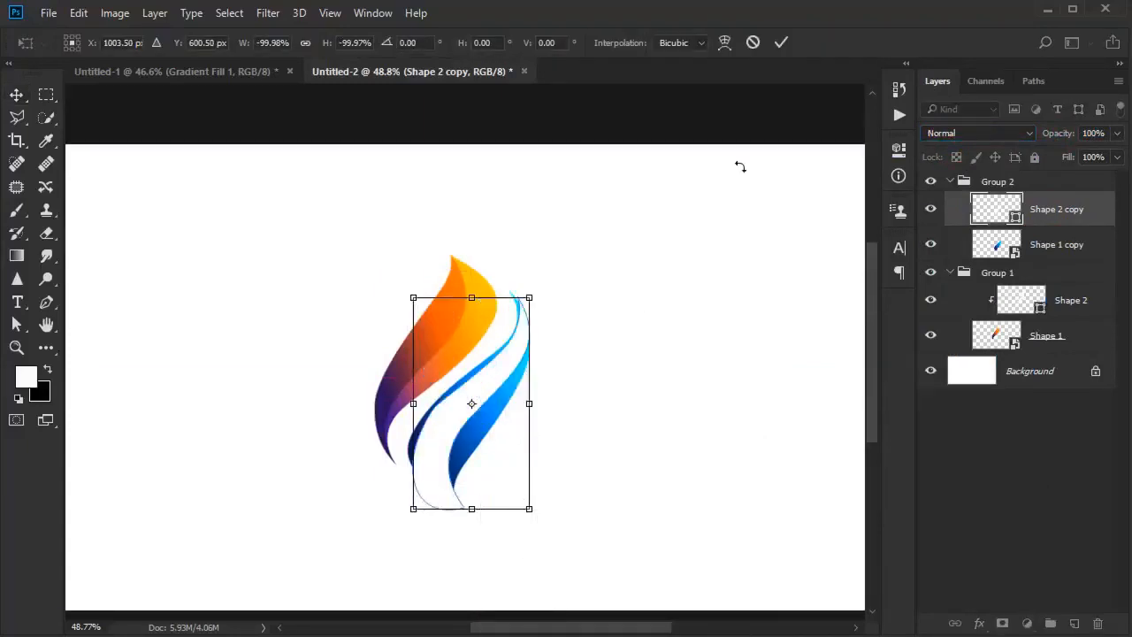
{"action": "left_click", "coordinate": [781, 42]}
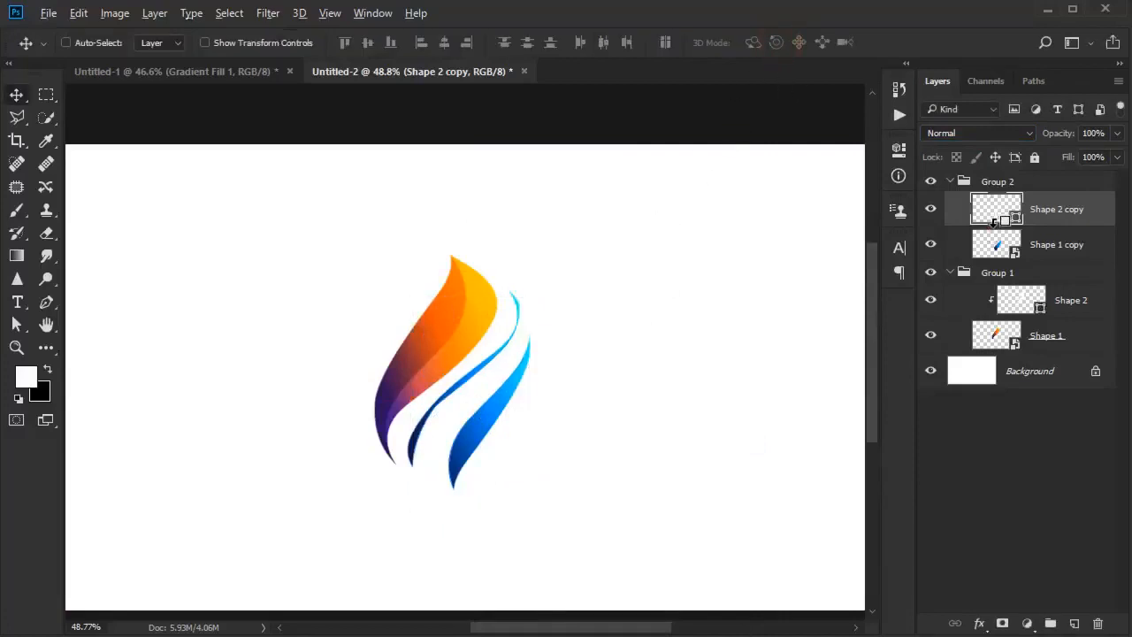
Step: Clip Shape 2 copy to Shape 1 copy and set its blend mode to Overlay
{"action": "left_click", "coordinate": [998, 226], "text": "alt"}
{"action": "left_click", "coordinate": [1003, 141]}
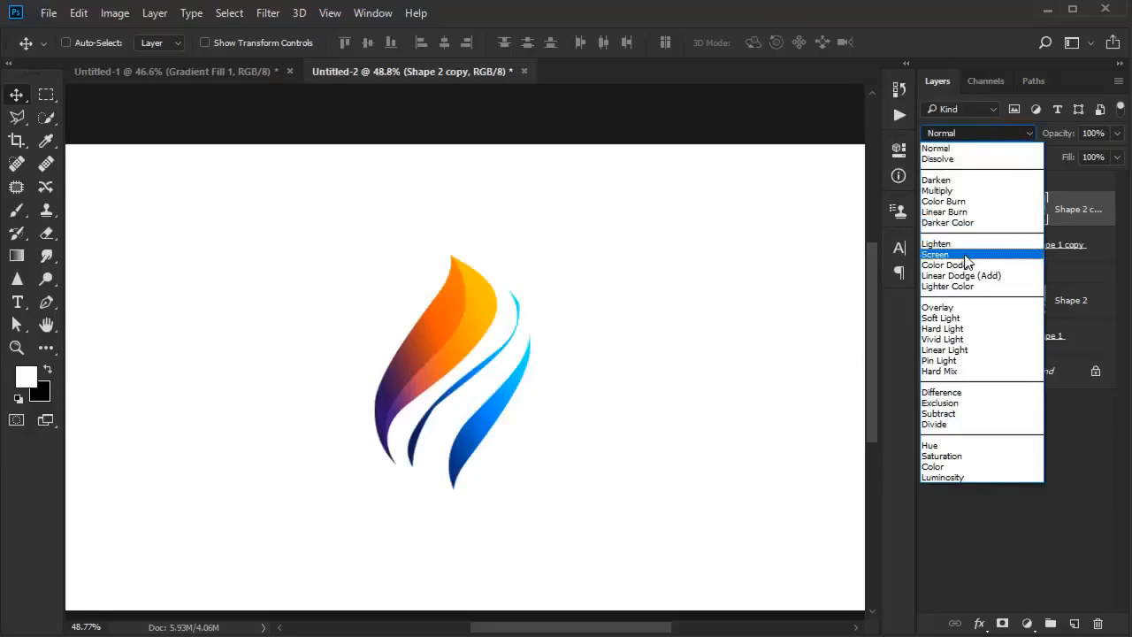
{"action": "left_click", "coordinate": [974, 302]}
Step: Shift the clipped highlight so its inner edge runs from the blue flame's upper tip to its lower tip
{"action": "mouse_move", "coordinate": [707, 298]}
{"action": "left_mouse_down"}
{"action": "mouse_move", "coordinate": [692, 298]}
{"action": "mouse_move", "coordinate": [697, 309]}
{"action": "left_mouse_up"}
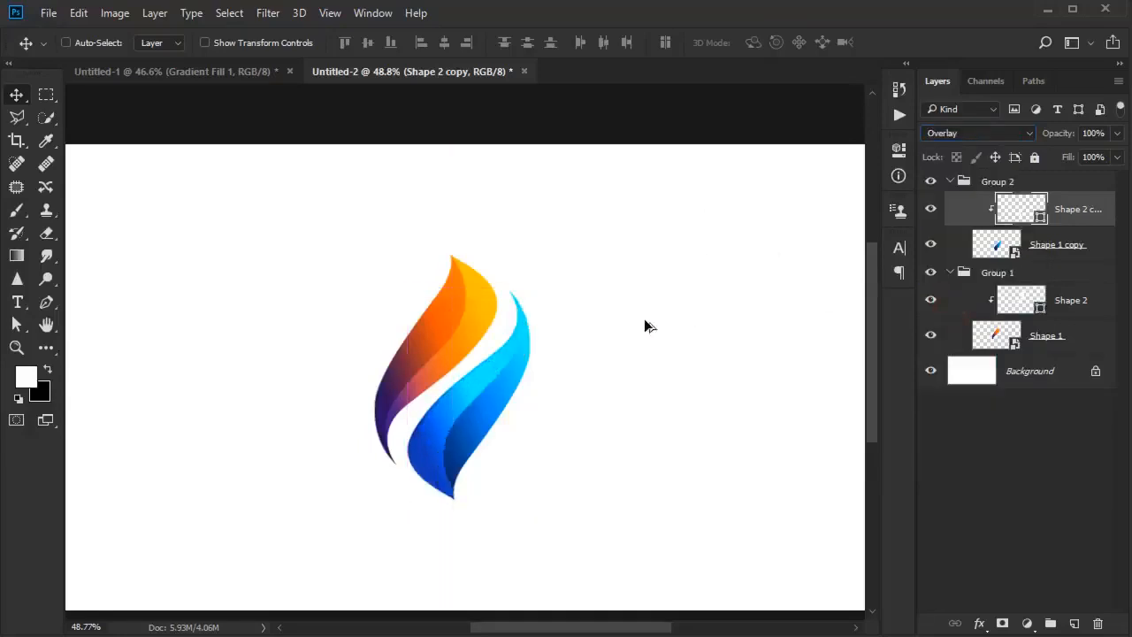
{"action": "scroll", "coordinate": [596, 345], "scroll_direction": "up", "scroll_amount": 6}
{"action": "left_click_drag", "start_coordinate": [566, 339], "coordinate": [654, 278]}
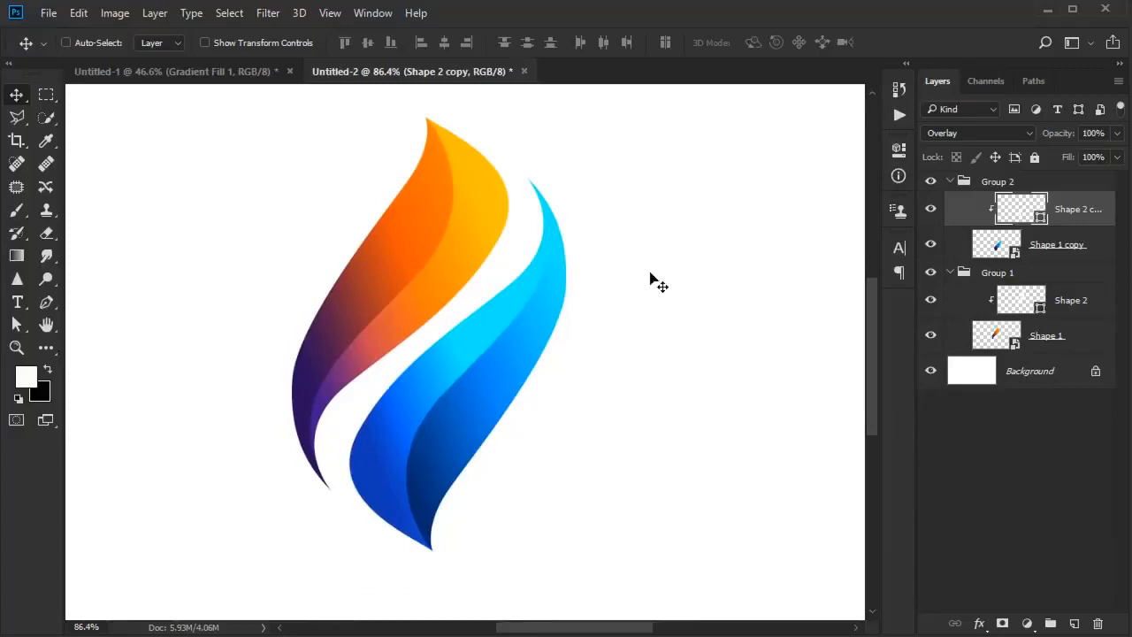
{"action": "scroll", "coordinate": [658, 283], "scroll_direction": "down", "scroll_amount": 3}
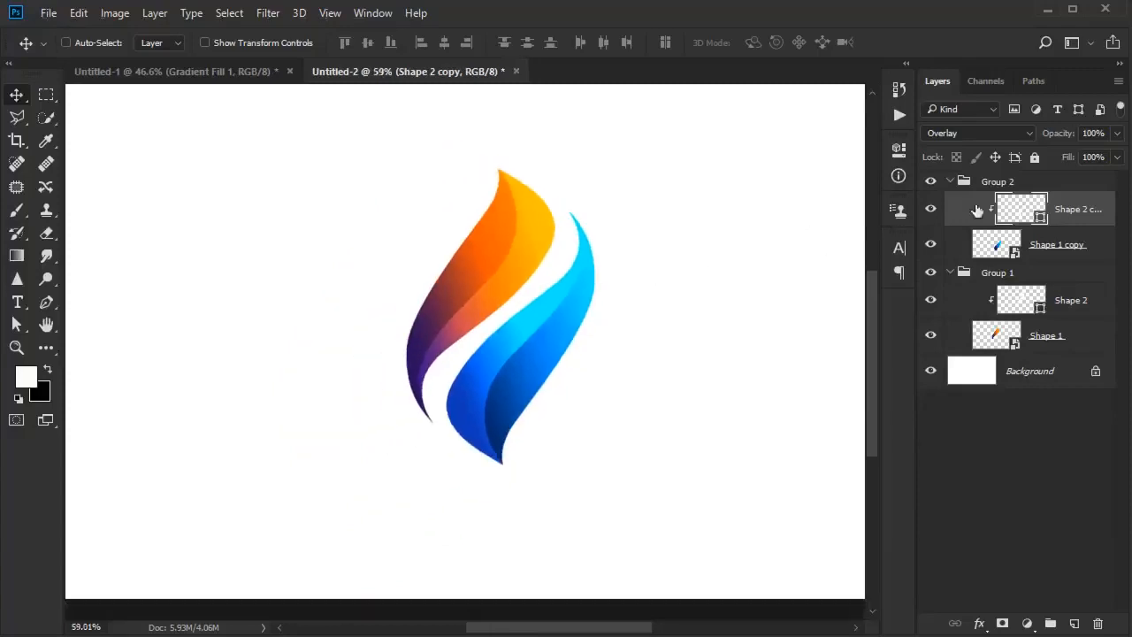
Step: Set the opacity of the blue flame's Shape 2 copy highlight to 54%
{"action": "left_click", "coordinate": [1021, 308]}
{"action": "left_click", "coordinate": [1068, 212]}
{"action": "left_click_drag", "start_coordinate": [1067, 139], "coordinate": [1039, 141]}
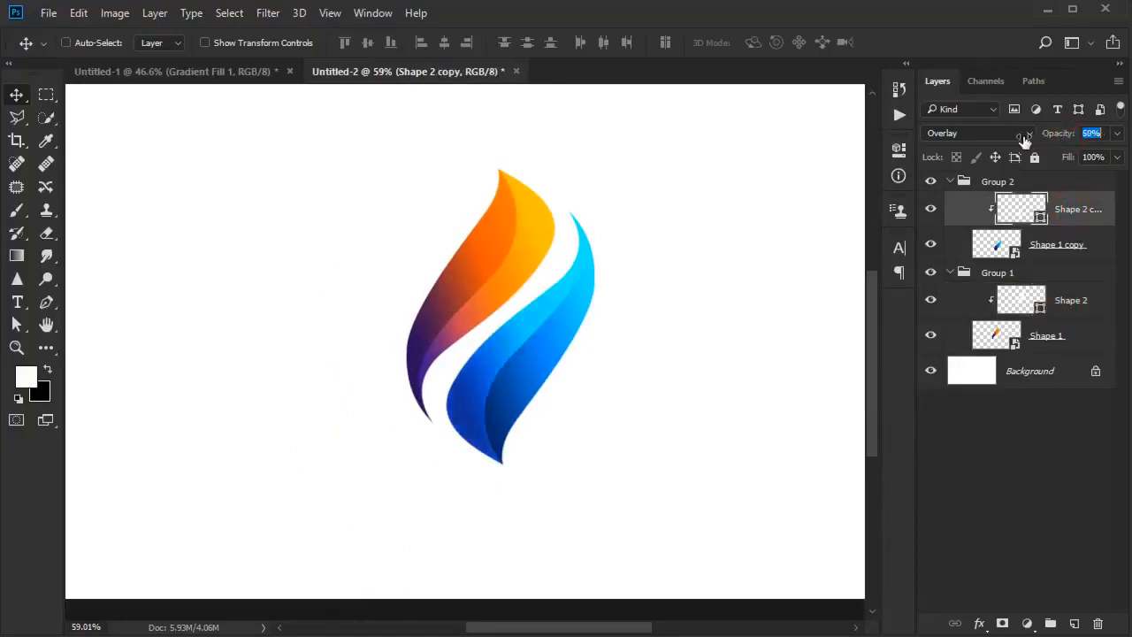
{"action": "key", "text": "shift+Down"}
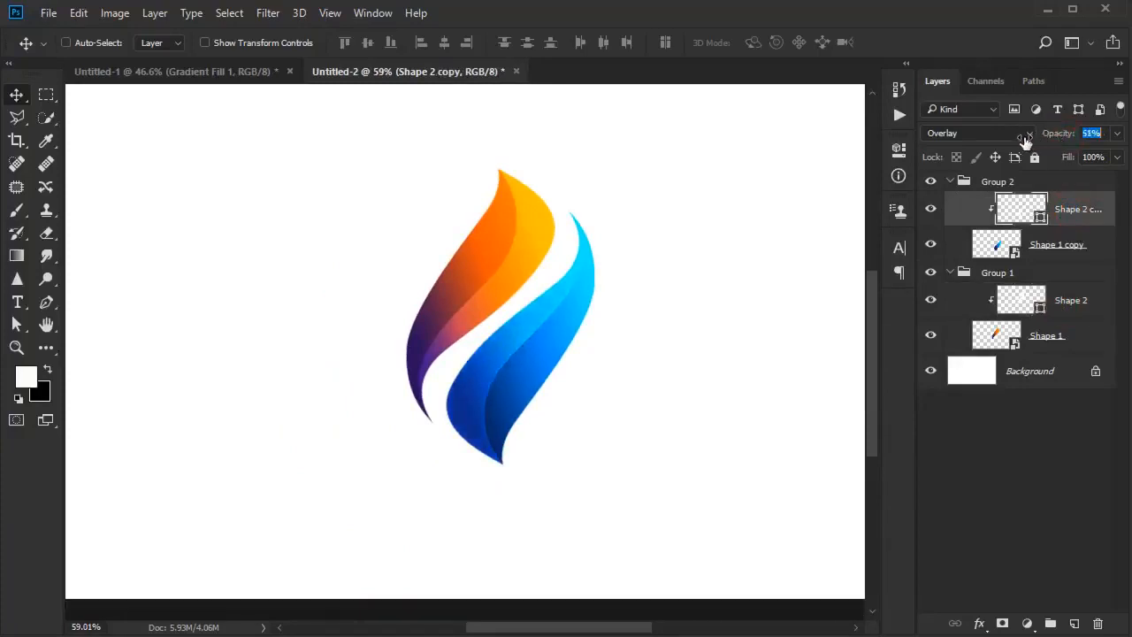
{"action": "left_click_drag", "start_coordinate": [1026, 141], "coordinate": [1029, 141]}
{"action": "left_click", "coordinate": [682, 269]}
{"action": "key", "text": "ctrl+0"}
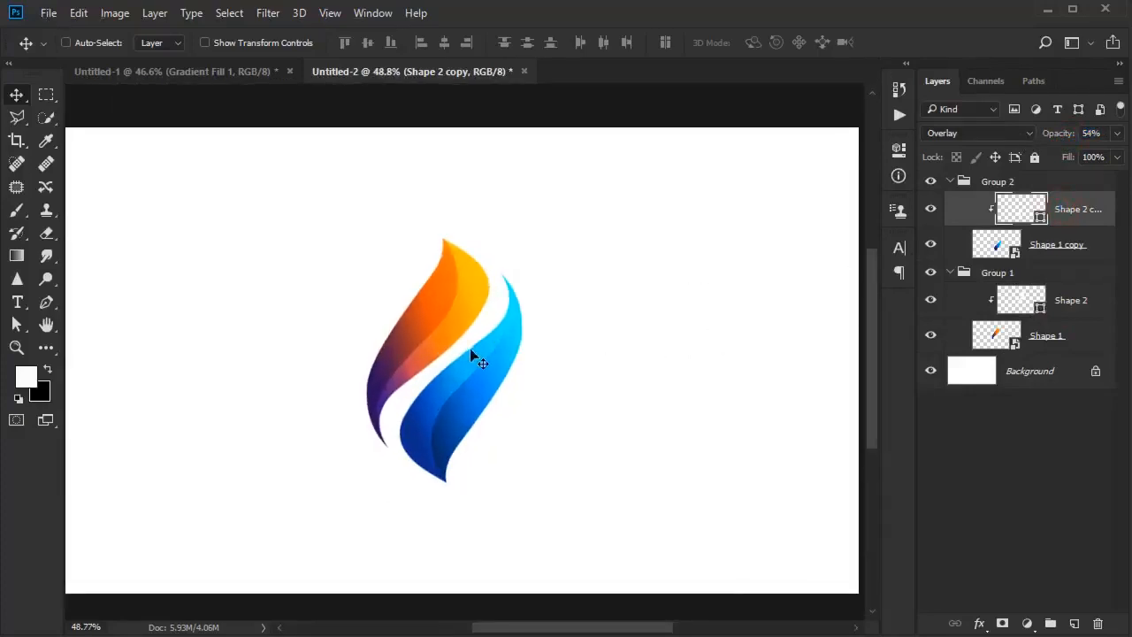
Step: Duplicate the clipped Shape 2 copy highlight as an unclipped layer at the top of Group 2
{"action": "scroll", "coordinate": [478, 358], "scroll_direction": "up", "scroll_amount": 1}
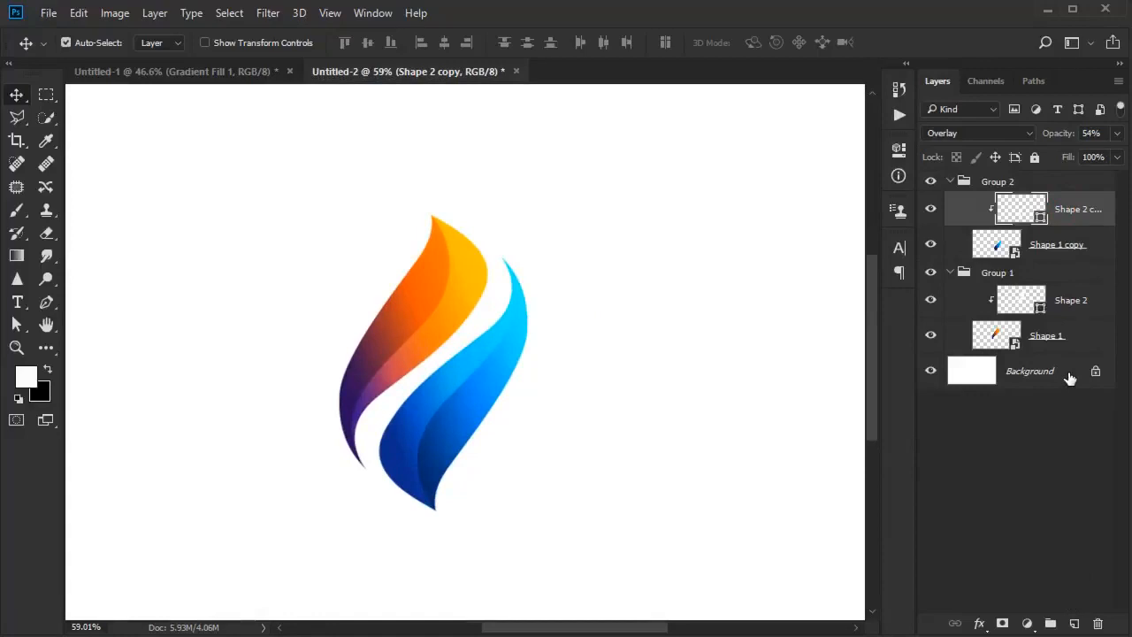
{"action": "key", "text": "ctrl+j"}
{"action": "key", "text": "ctrl+alt+g"}
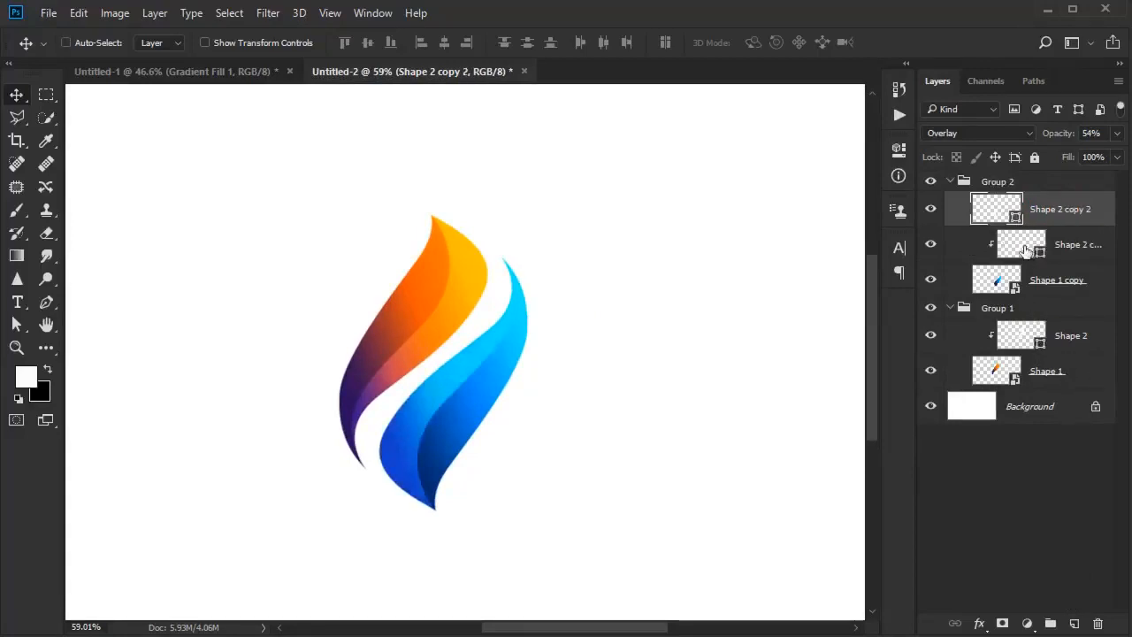
Step: Add a layer mask to Shape 2 copy 2 from the outline of Shape 2 copy and invert the mask
{"action": "left_click", "coordinate": [1022, 246], "text": "ctrl"}
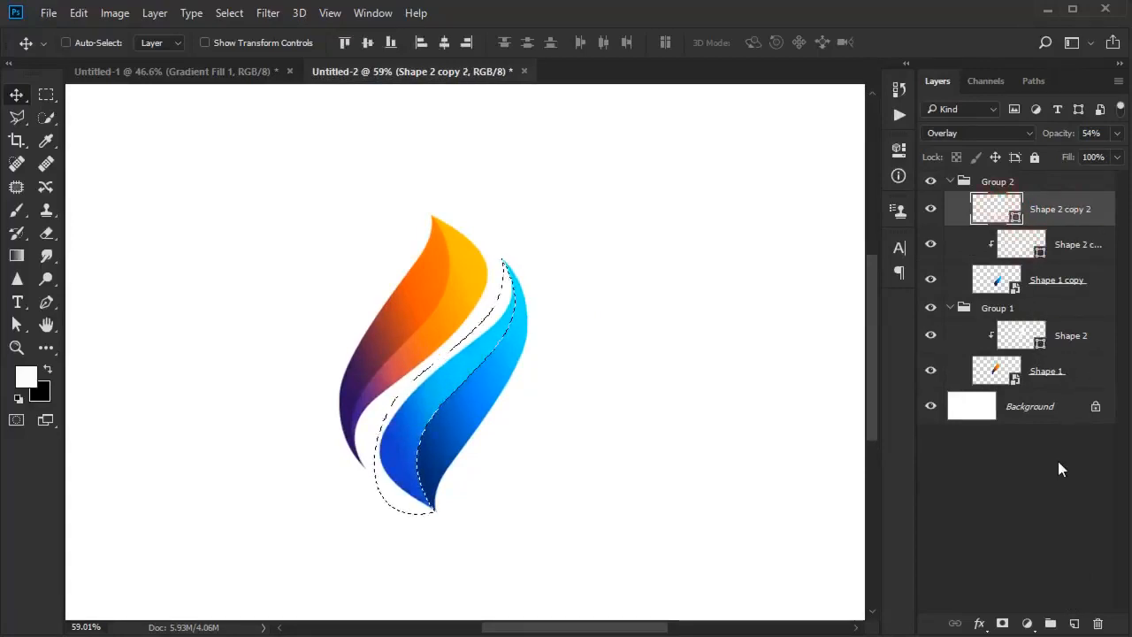
{"action": "left_click", "coordinate": [1004, 623]}
{"action": "left_click", "coordinate": [1063, 215]}
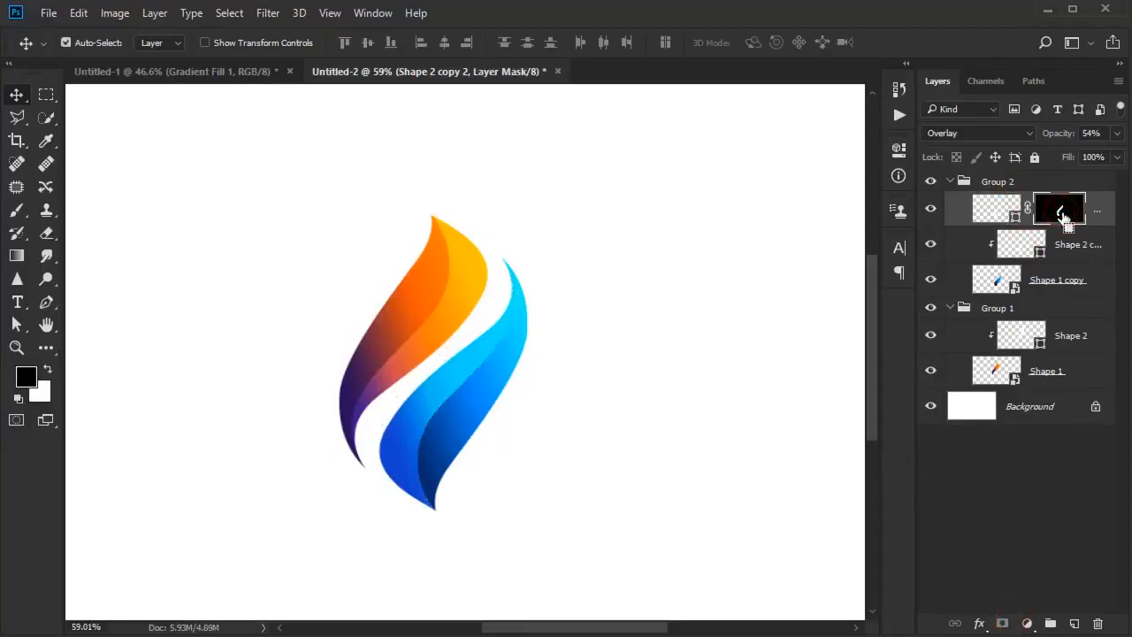
{"action": "key", "text": "ctrl+i"}
Step: Unlink Shape 2 copy 2 from its mask and set the layer to Normal blend mode at 100% opacity
{"action": "left_click", "coordinate": [982, 213]}
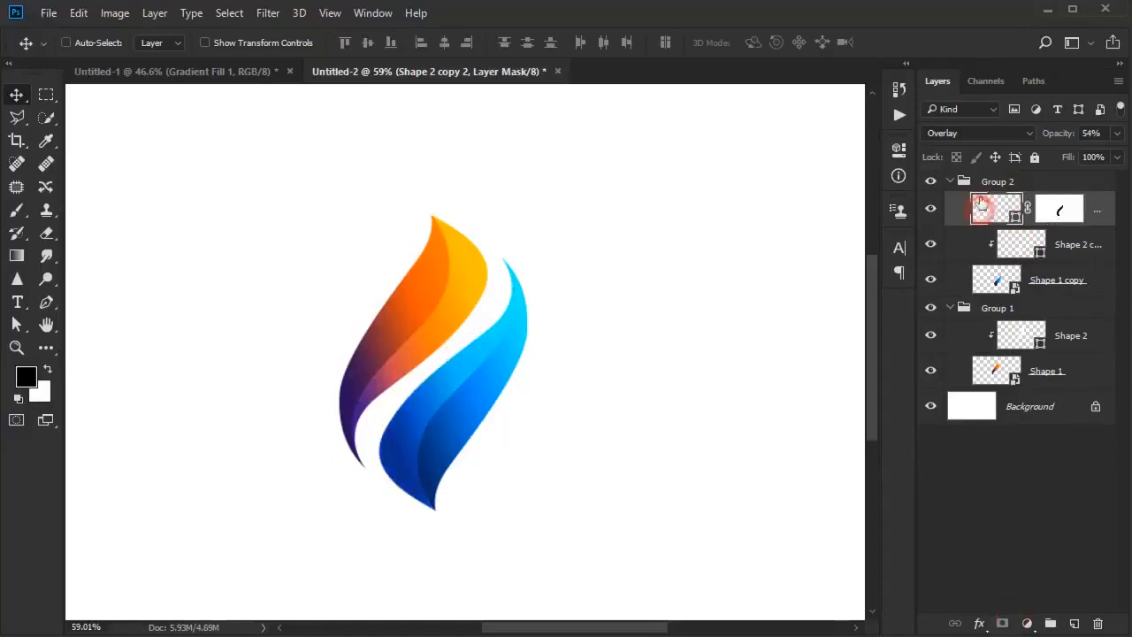
{"action": "left_click", "coordinate": [968, 133]}
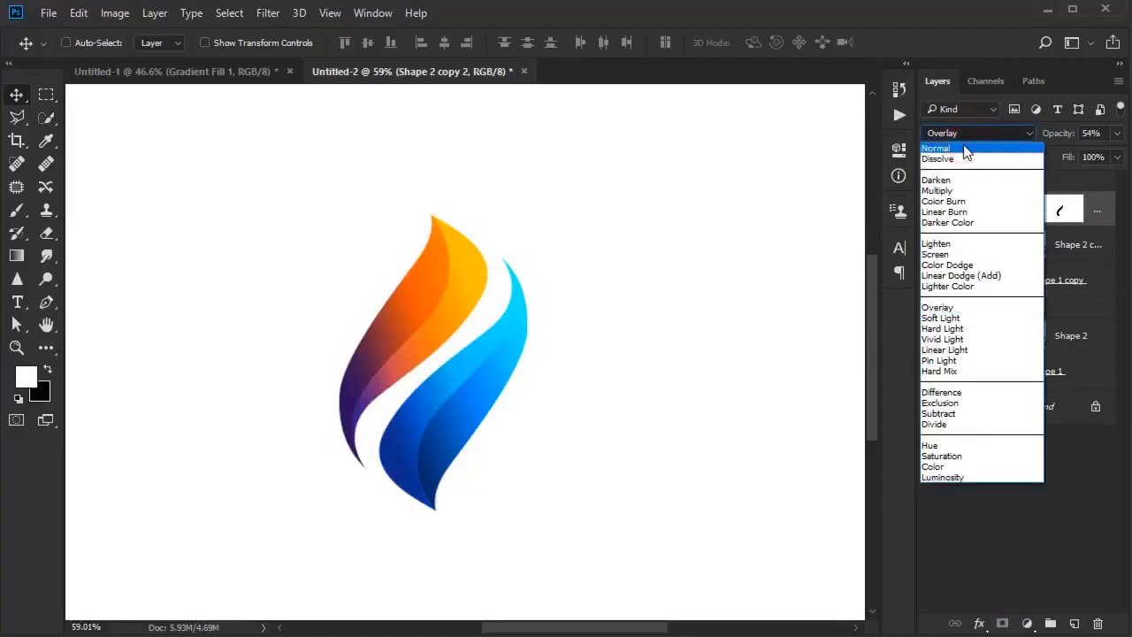
{"action": "left_click", "coordinate": [963, 147]}
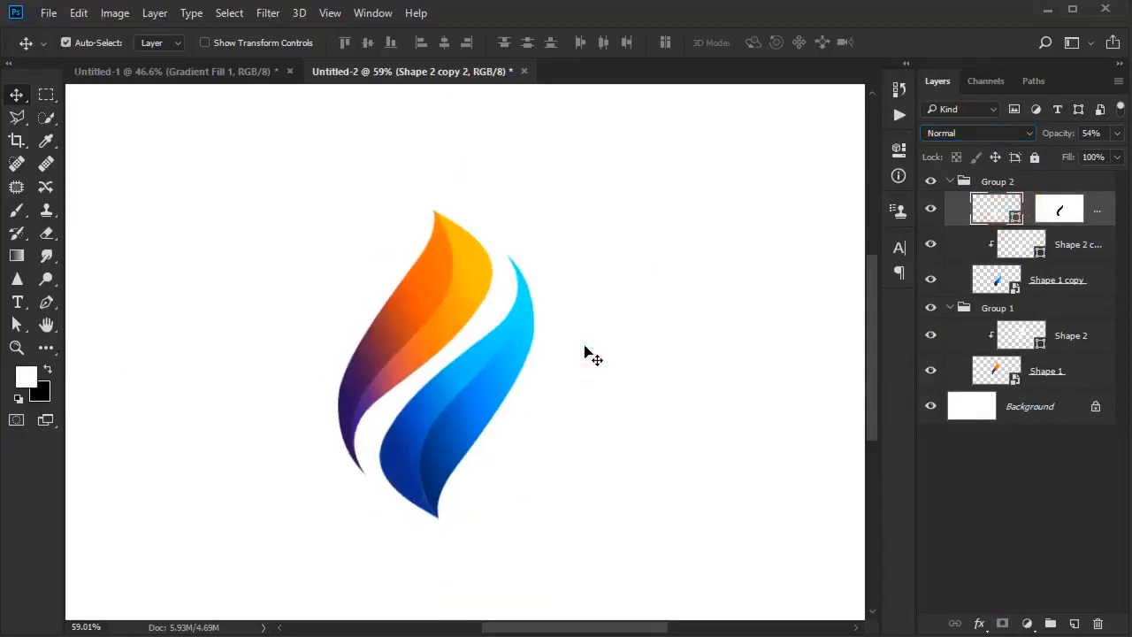
{"action": "scroll", "coordinate": [592, 354], "scroll_direction": "up", "scroll_amount": 4}
{"action": "left_click_drag", "start_coordinate": [543, 379], "coordinate": [622, 326]}
{"action": "left_click_drag", "start_coordinate": [1059, 130], "coordinate": [1048, 138]}
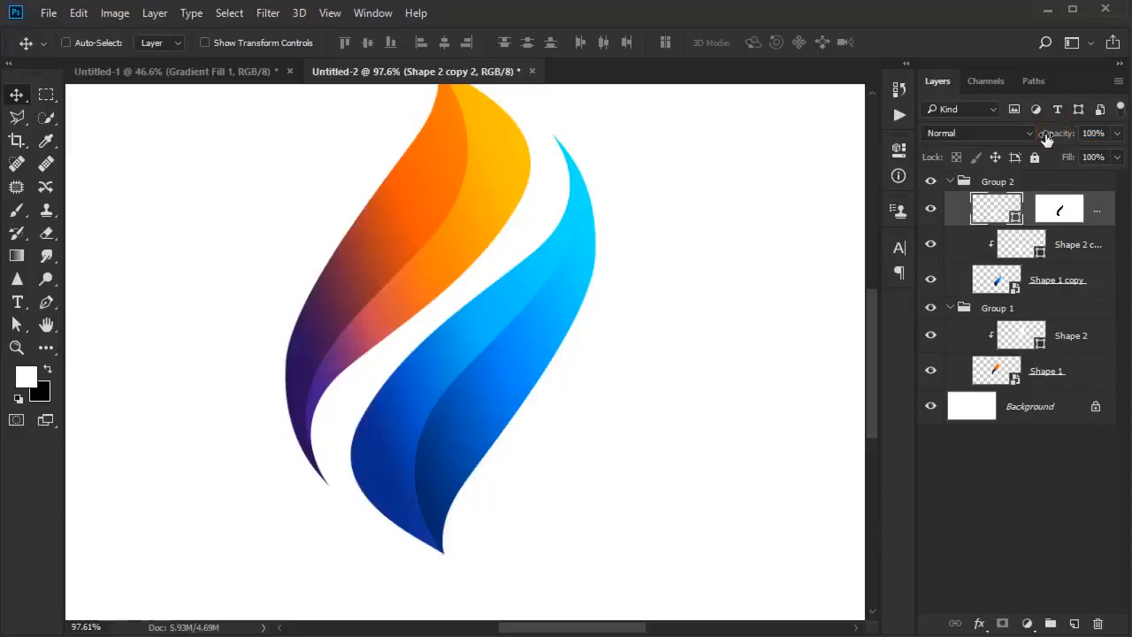
Step: Offset the white Shape 2 copy 2 slightly against its mask to form a thin white line along the blue flame's inner curve
{"action": "mouse_move", "coordinate": [647, 327]}
{"action": "left_mouse_down"}
{"action": "mouse_move", "coordinate": [622, 307]}
{"action": "mouse_move", "coordinate": [675, 328]}
{"action": "mouse_move", "coordinate": [657, 333]}
{"action": "left_mouse_up"}
{"action": "key", "text": "Left"}
{"action": "key", "text": "Left"}
{"action": "key", "text": "Right"}
{"action": "key", "text": "Left"}
{"action": "key", "text": "Left"}
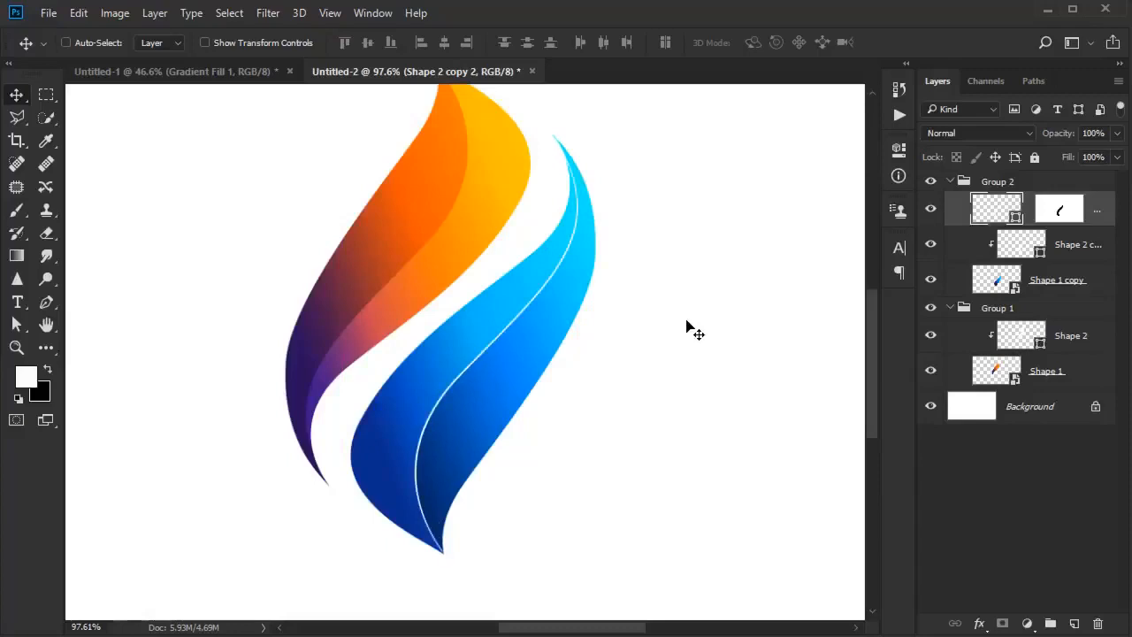
{"action": "scroll", "coordinate": [575, 358], "scroll_direction": "down", "scroll_amount": 5}
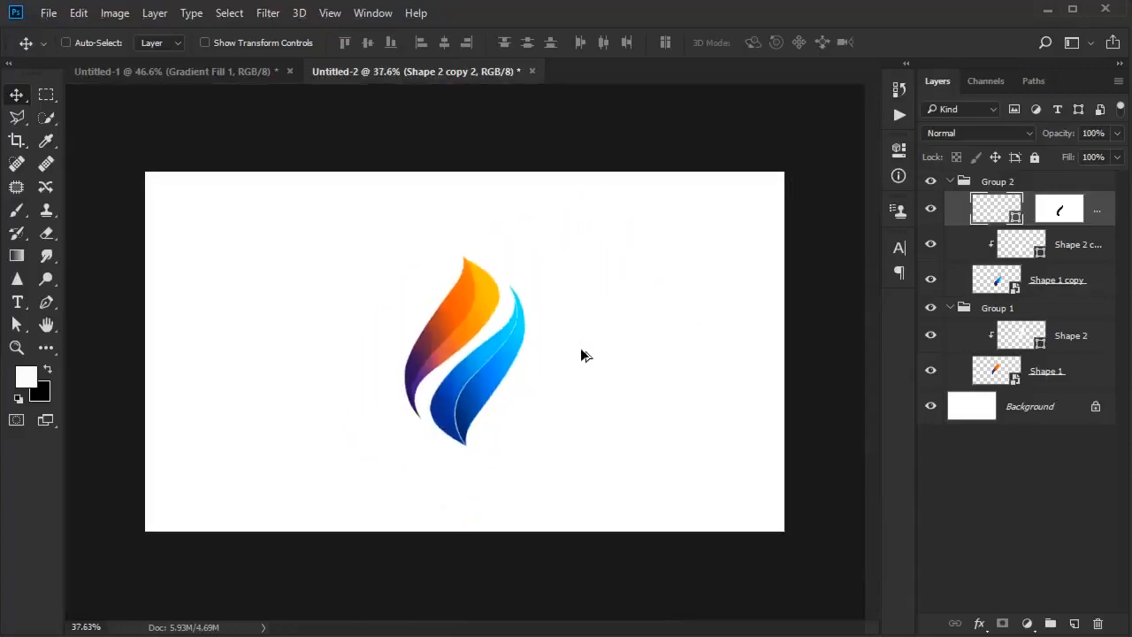
{"action": "scroll", "coordinate": [533, 381], "scroll_direction": "up", "scroll_amount": 3}
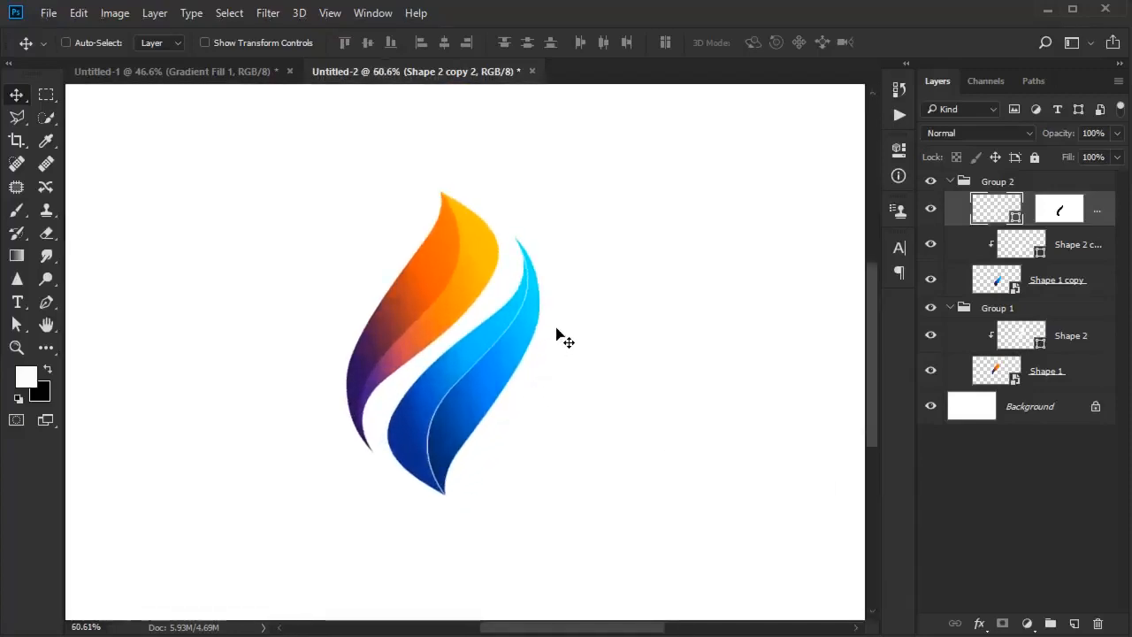
Step: Rotate the white Shape 2 copy 2 by about 1.2° against its mask
{"action": "key", "text": "ctrl+t"}
{"action": "left_click_drag", "start_coordinate": [569, 177], "coordinate": [574, 178]}
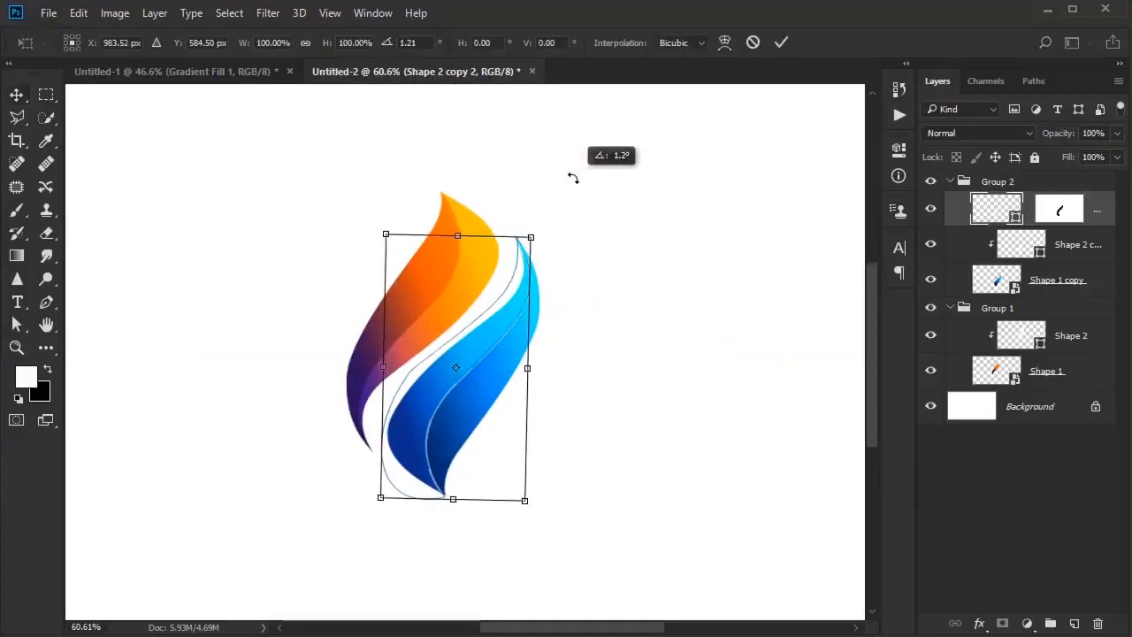
{"action": "left_click", "coordinate": [781, 44]}
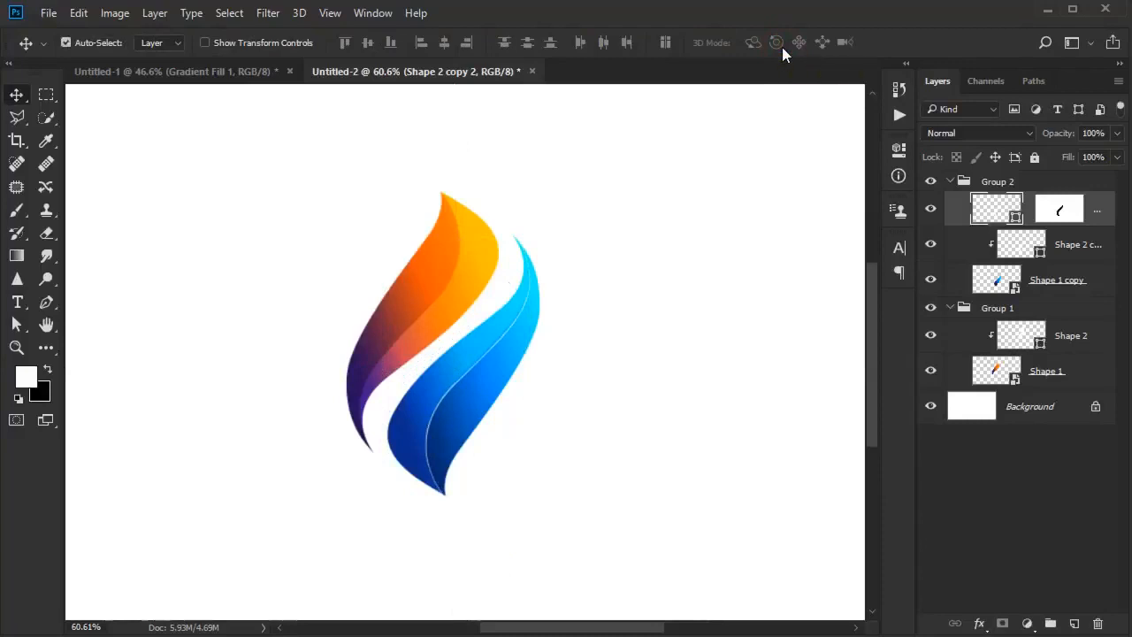
Step: Nudge the white Shape 2 copy 2 slightly against its mask to refine the thickness of the blue flame's thin white line
{"action": "scroll", "coordinate": [565, 235], "scroll_direction": "up", "scroll_amount": 5}
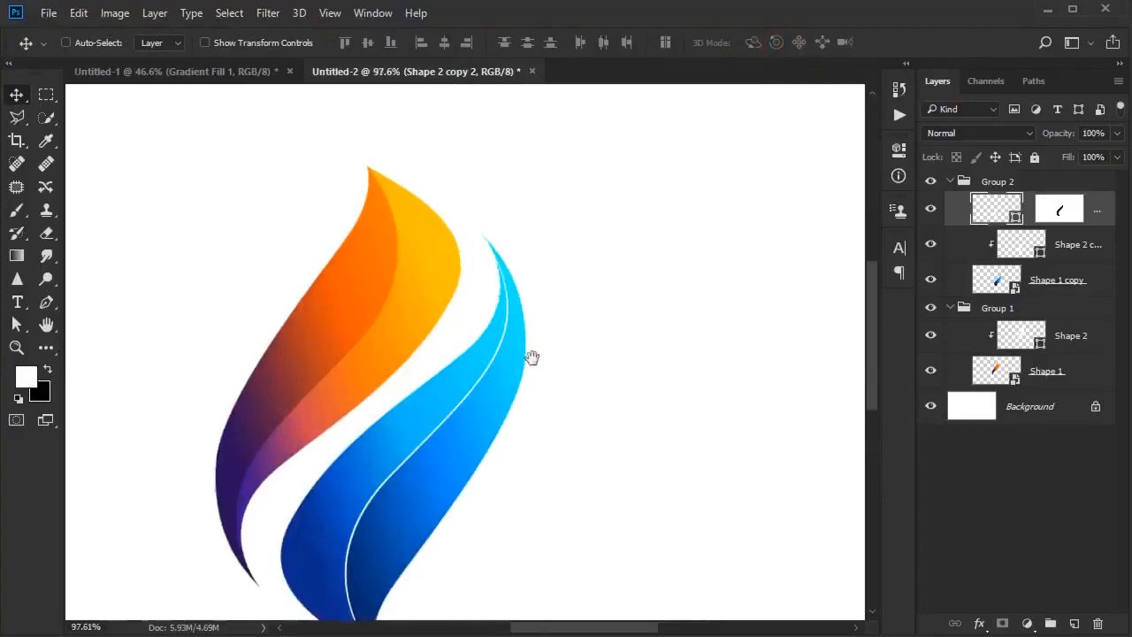
{"action": "mouse_move", "coordinate": [530, 359]}
{"action": "left_mouse_down"}
{"action": "mouse_move", "coordinate": [549, 267]}
{"action": "mouse_move", "coordinate": [566, 303]}
{"action": "left_mouse_up"}
{"action": "key", "text": "Up"}
{"action": "key", "text": "Up"}
{"action": "key", "text": "Up"}
{"action": "key", "text": "Right"}
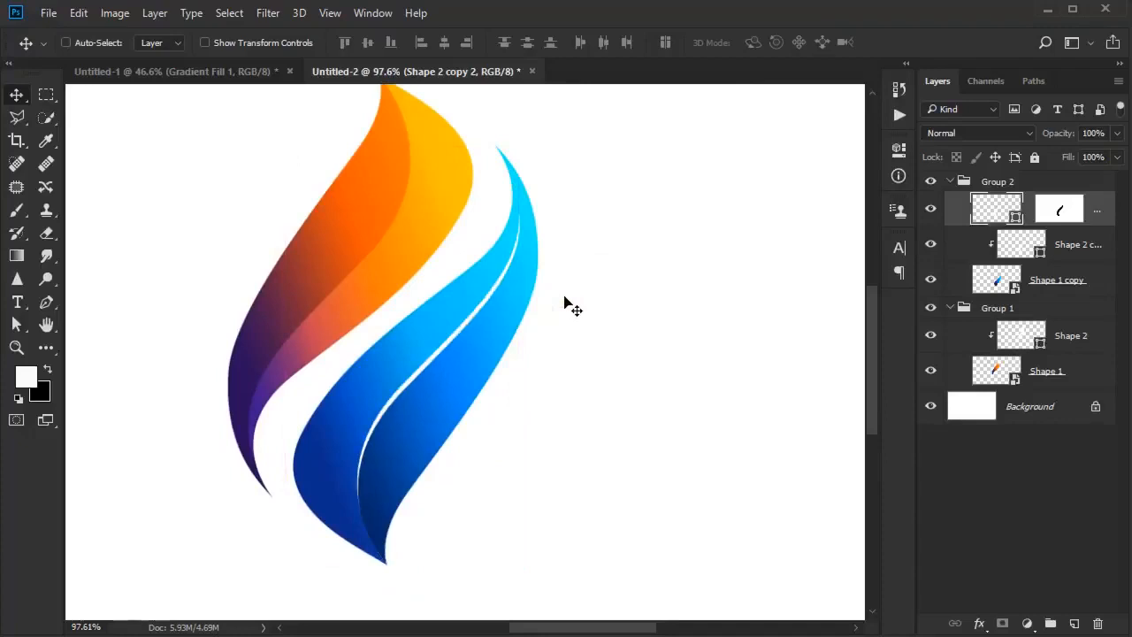
{"action": "key", "text": "Up"}
{"action": "key", "text": "Up"}
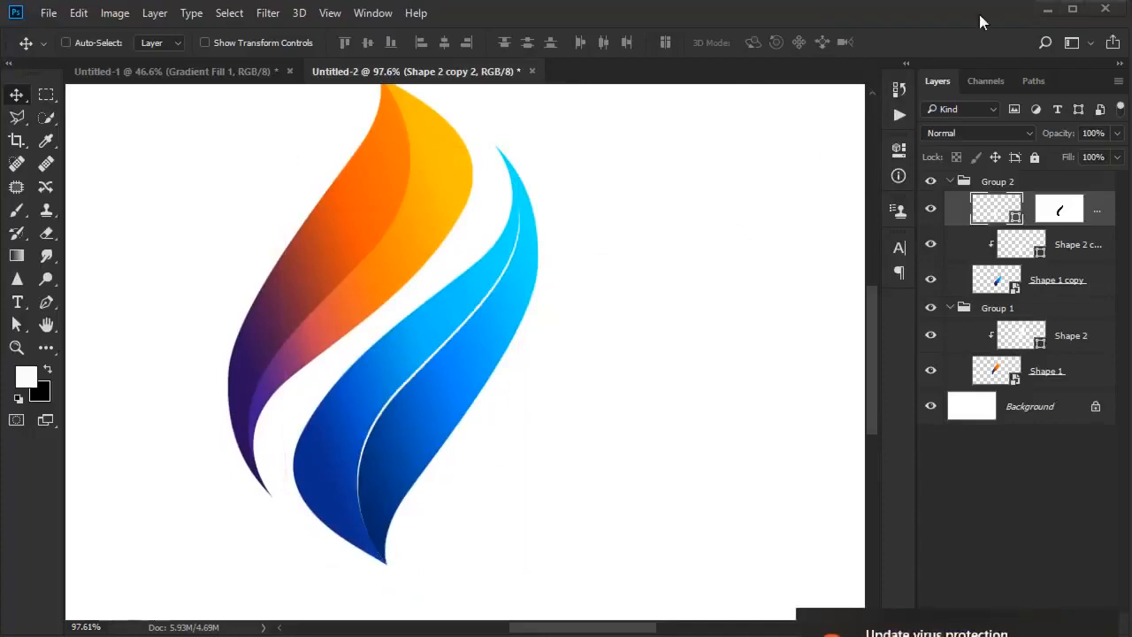
{"action": "scroll", "coordinate": [632, 301], "scroll_direction": "down", "scroll_amount": 4}
{"action": "scroll", "coordinate": [624, 301], "scroll_direction": "up", "scroll_amount": 2}
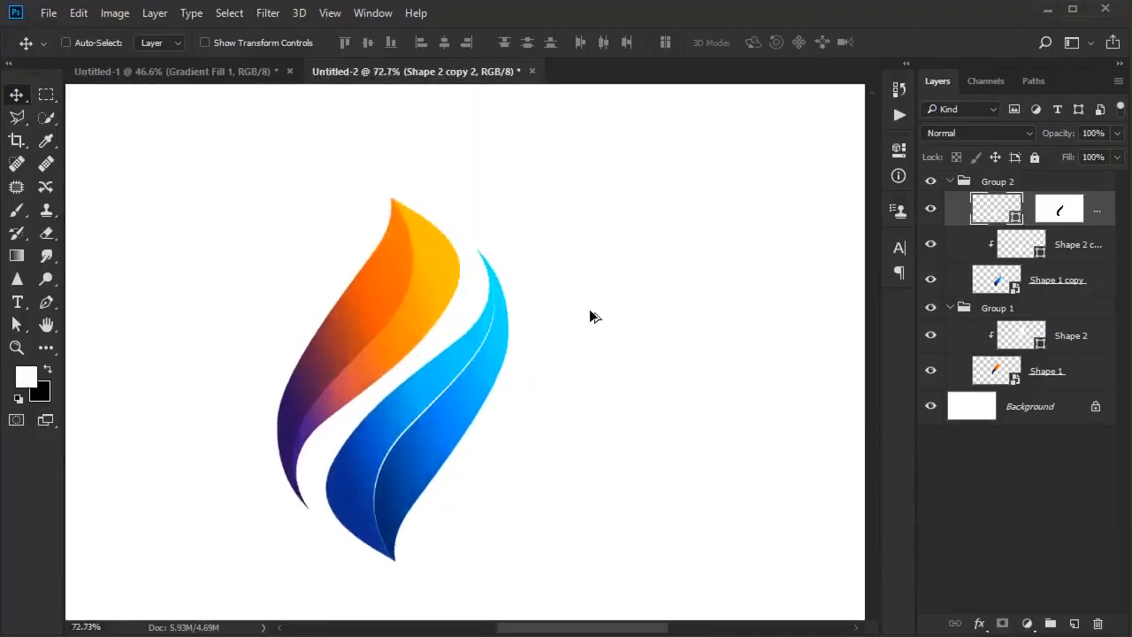
{"action": "scroll", "coordinate": [469, 350], "scroll_direction": "up", "scroll_amount": 1}
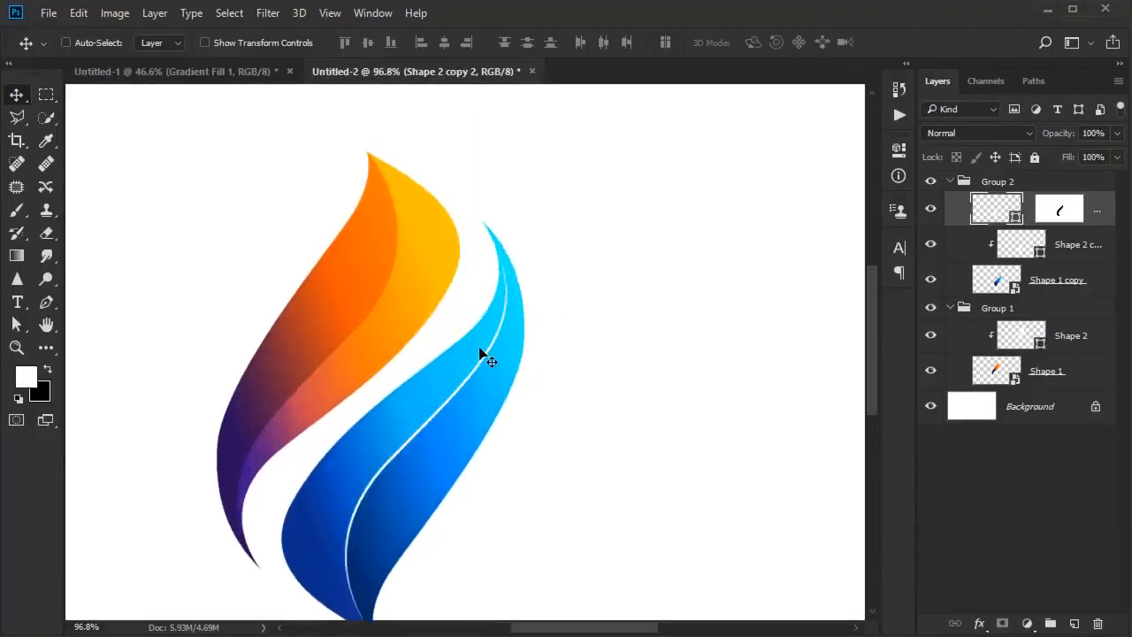
Step: Brush black on the mask of Shape 2 copy 2 to fade the white line at the blue flame's lower tip
{"action": "left_click_drag", "start_coordinate": [481, 342], "coordinate": [466, 189]}
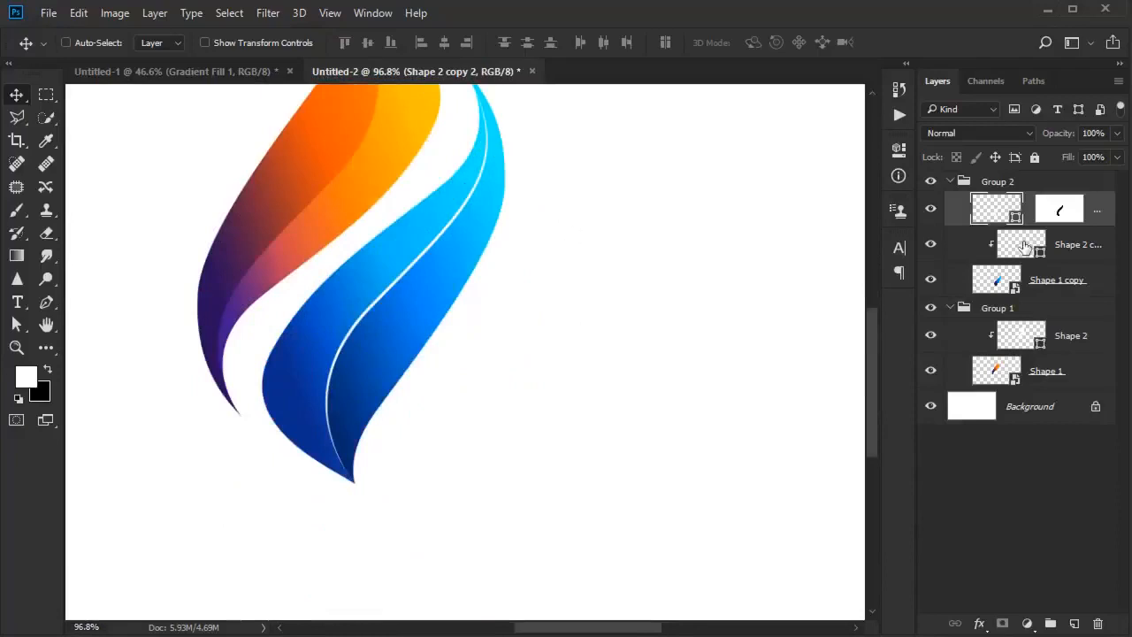
{"action": "left_click", "coordinate": [1053, 207]}
{"action": "left_click", "coordinate": [16, 212]}
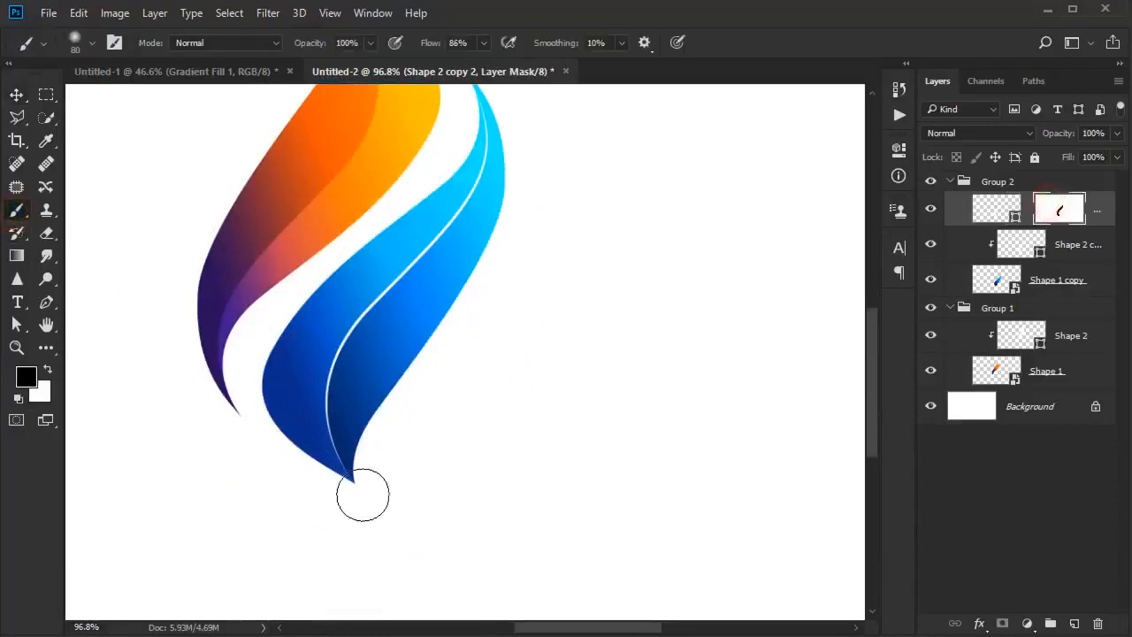
{"action": "left_click_drag", "start_coordinate": [374, 464], "coordinate": [384, 516]}
{"action": "left_click_drag", "start_coordinate": [455, 451], "coordinate": [472, 546]}
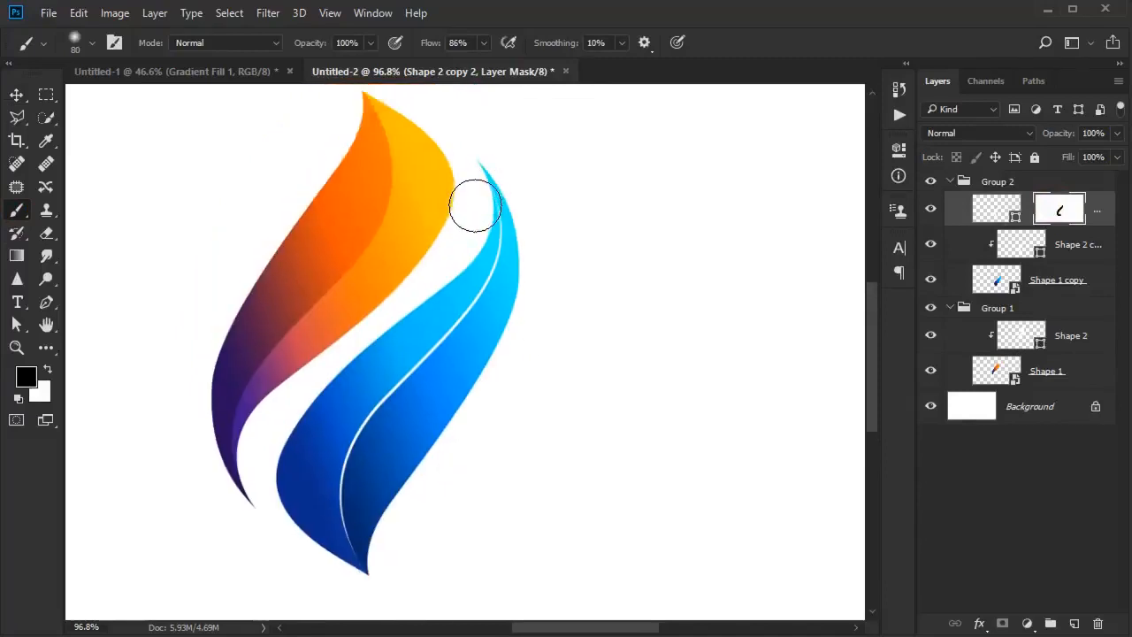
Step: Reduce the opacity of the Shape 2 copy 2 line layer to 96%
{"action": "scroll", "coordinate": [525, 169], "scroll_direction": "down", "scroll_amount": 5}
{"action": "scroll", "coordinate": [535, 212], "scroll_direction": "up", "scroll_amount": 2}
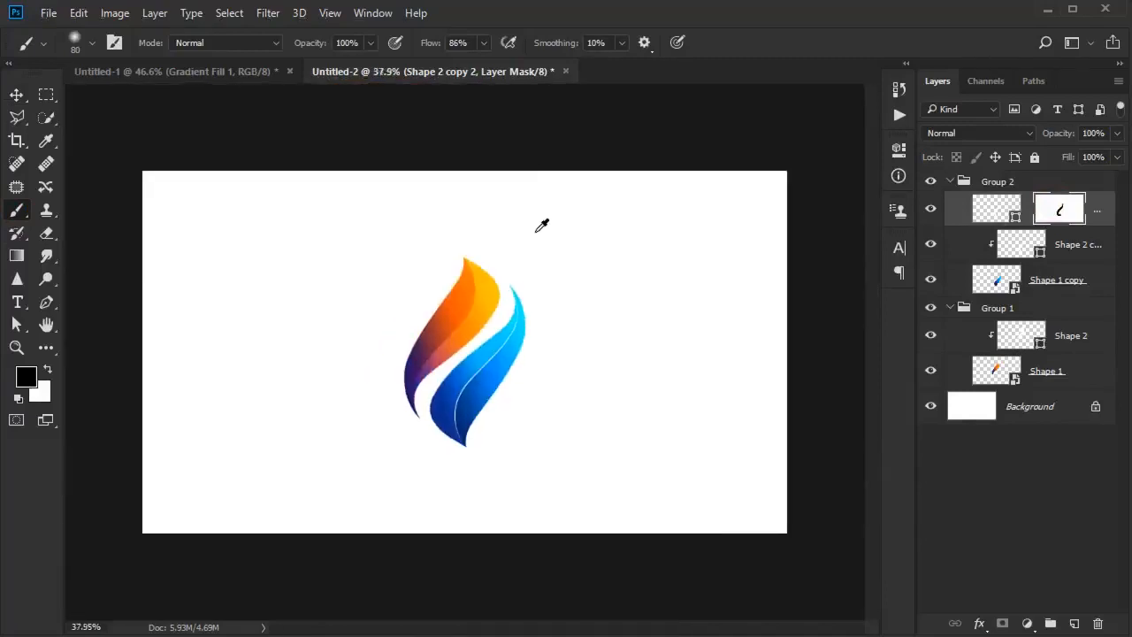
{"action": "scroll", "coordinate": [608, 428], "scroll_direction": "down", "scroll_amount": 2}
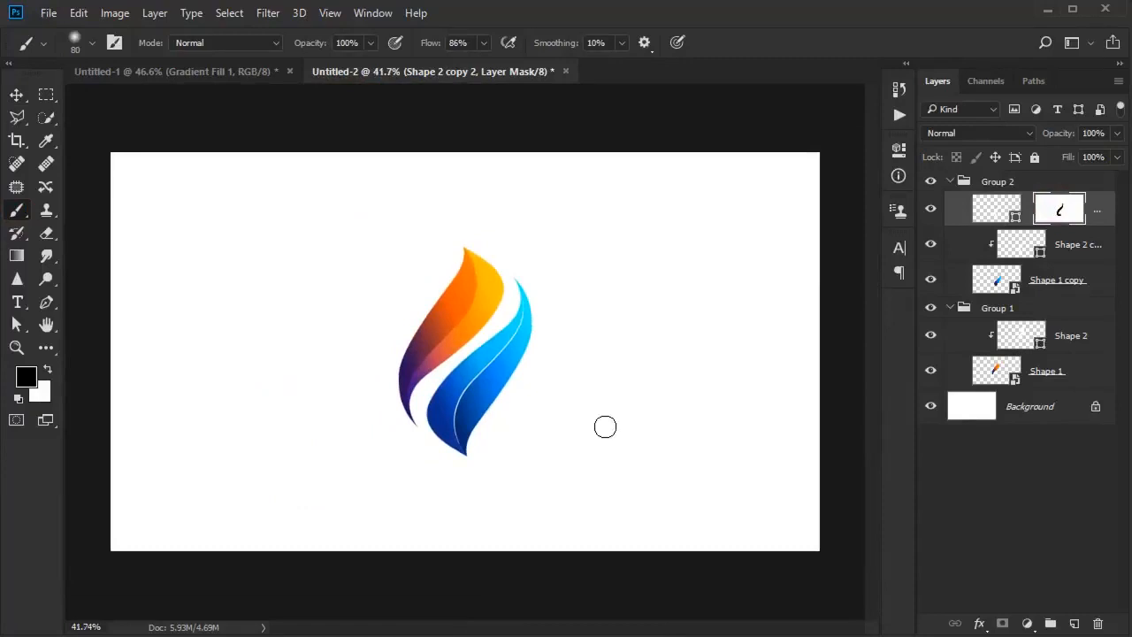
{"action": "scroll", "coordinate": [607, 417], "scroll_direction": "up", "scroll_amount": 4}
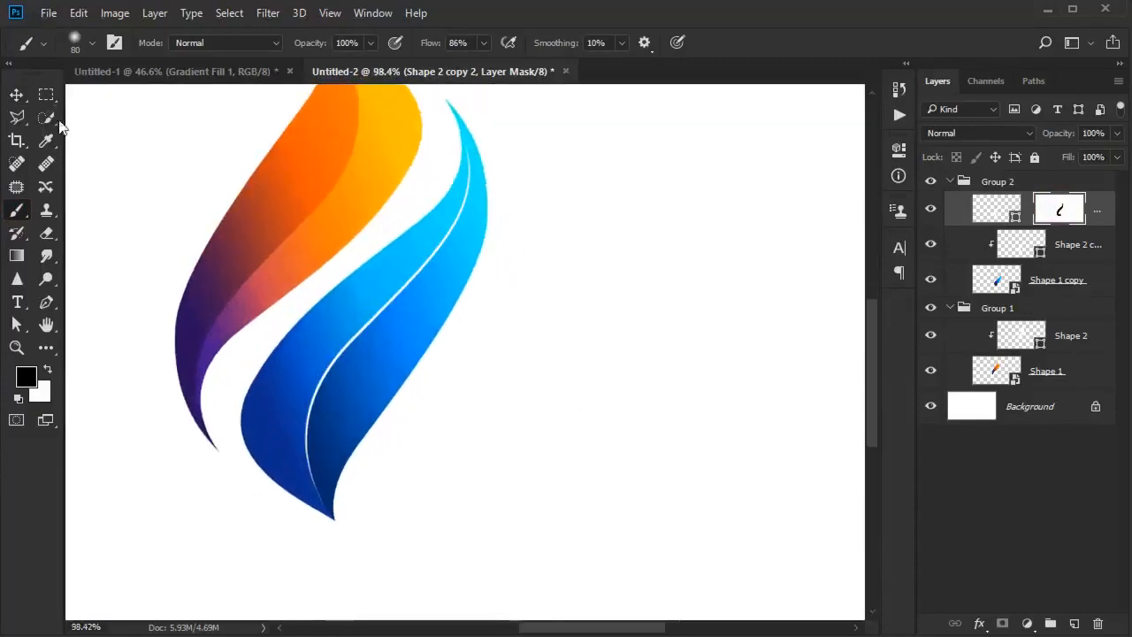
{"action": "key", "text": "ctrl"}
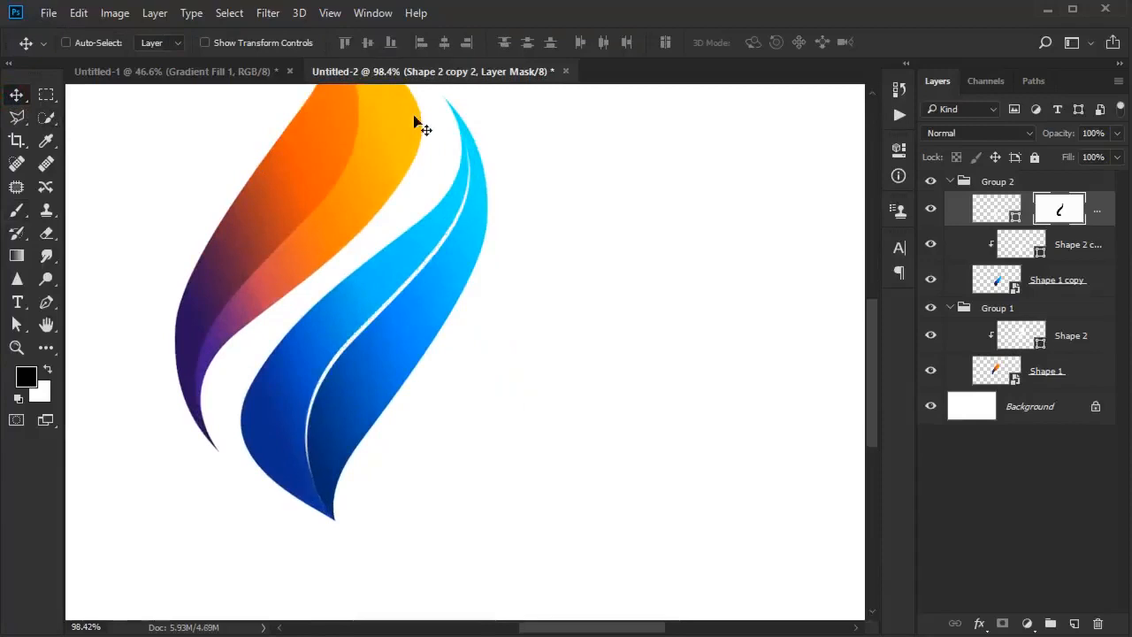
{"action": "scroll", "coordinate": [434, 168], "scroll_direction": "down", "scroll_amount": 5}
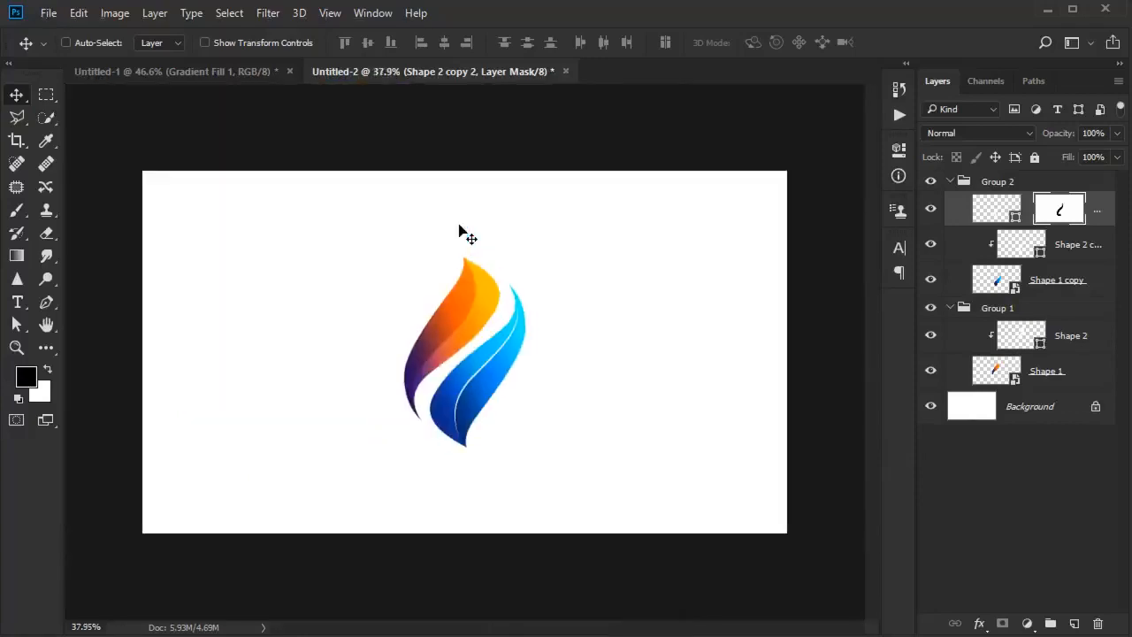
{"action": "scroll", "coordinate": [513, 277], "scroll_direction": "up", "scroll_amount": 1}
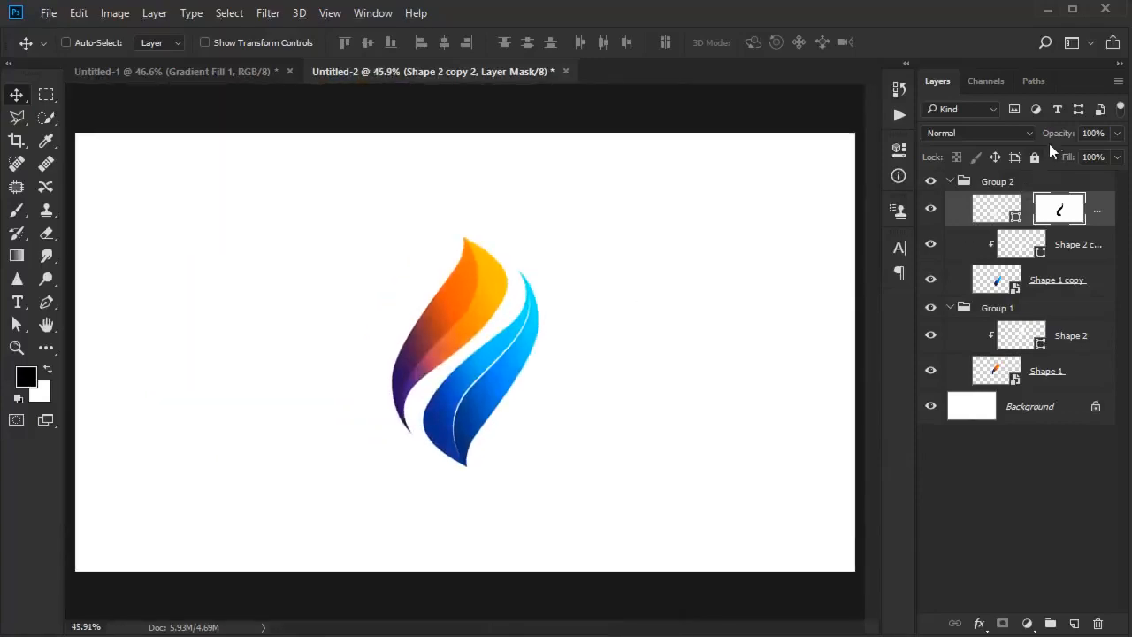
{"action": "left_click_drag", "start_coordinate": [1058, 137], "coordinate": [1055, 137]}
{"action": "key", "text": "Return"}
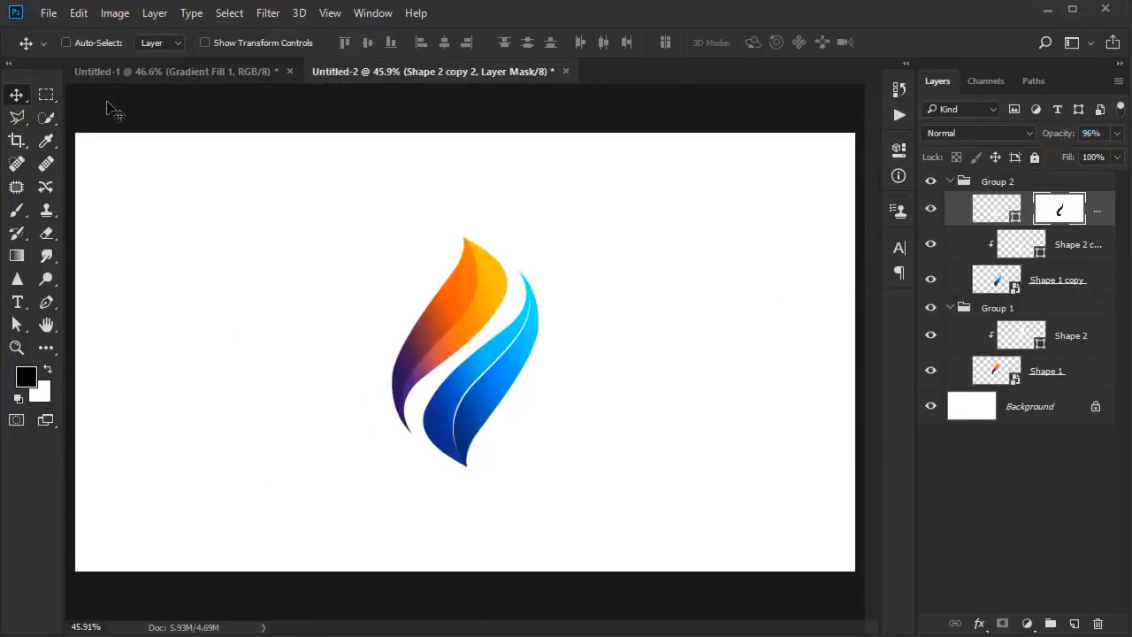
Step: Duplicate the Shape 2 highlight as an unclipped layer at the top of Group 1, in Normal blend mode at 100% opacity
{"action": "key", "text": "x"}
{"action": "left_click", "coordinate": [1077, 256]}
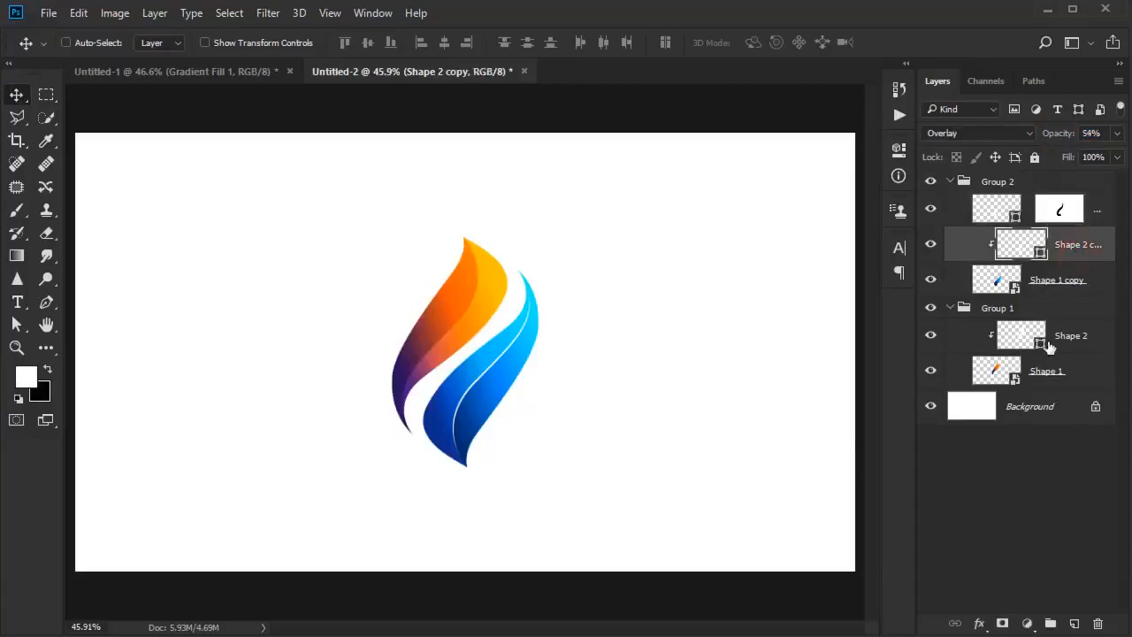
{"action": "left_click", "coordinate": [1044, 341]}
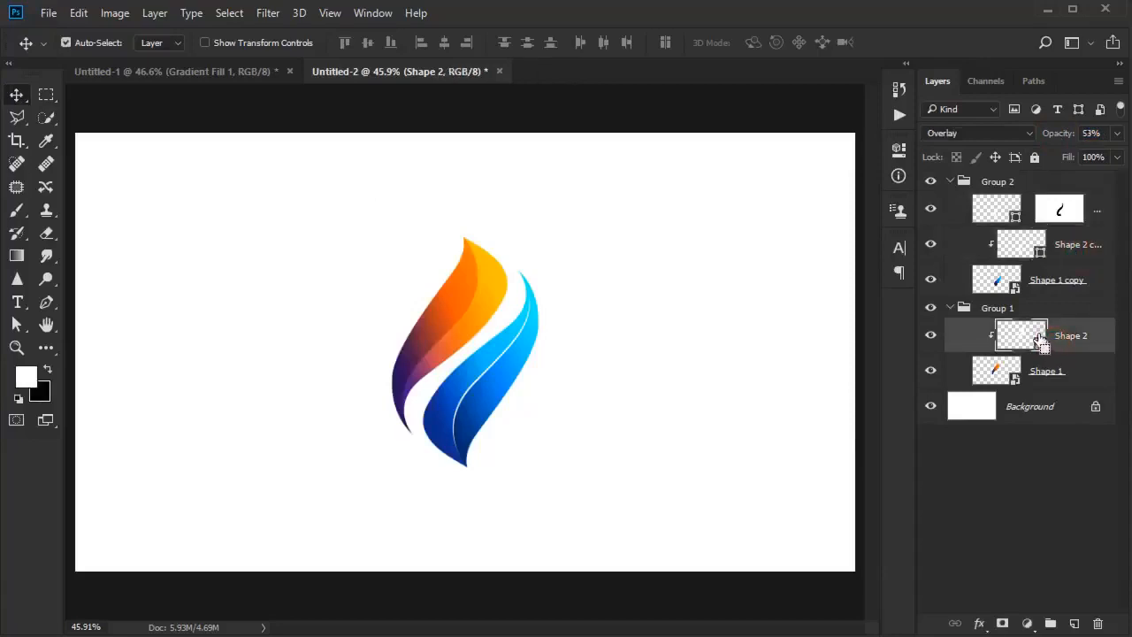
{"action": "left_click_drag", "start_coordinate": [1040, 341], "coordinate": [1026, 324]}
{"action": "left_click", "coordinate": [963, 135]}
{"action": "left_click", "coordinate": [957, 146]}
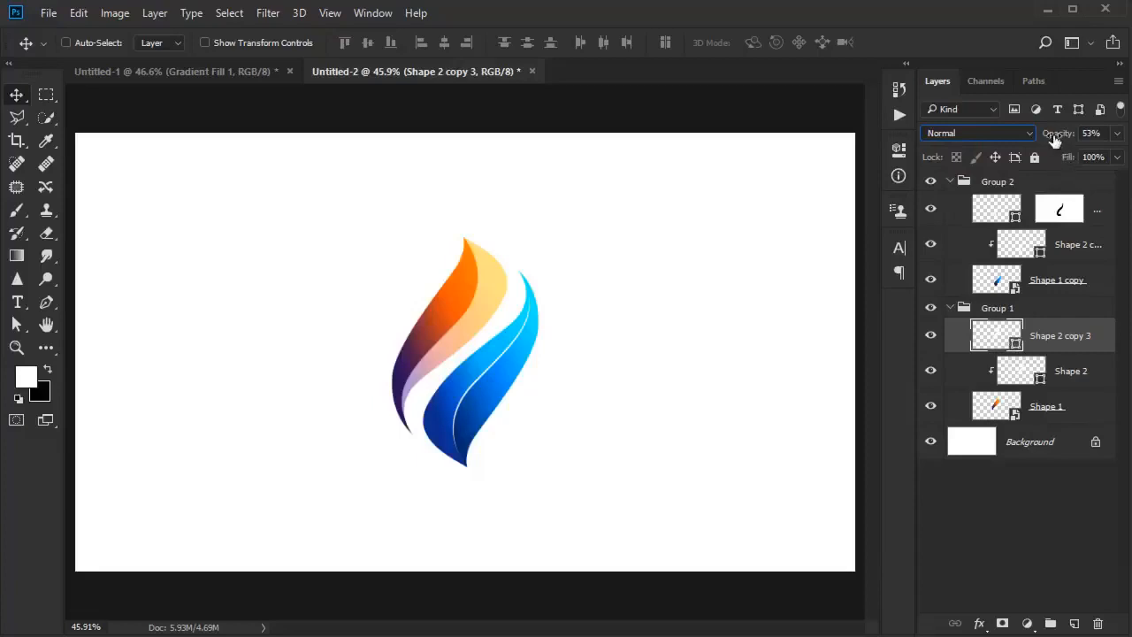
{"action": "left_click_drag", "start_coordinate": [1056, 142], "coordinate": [1124, 104]}
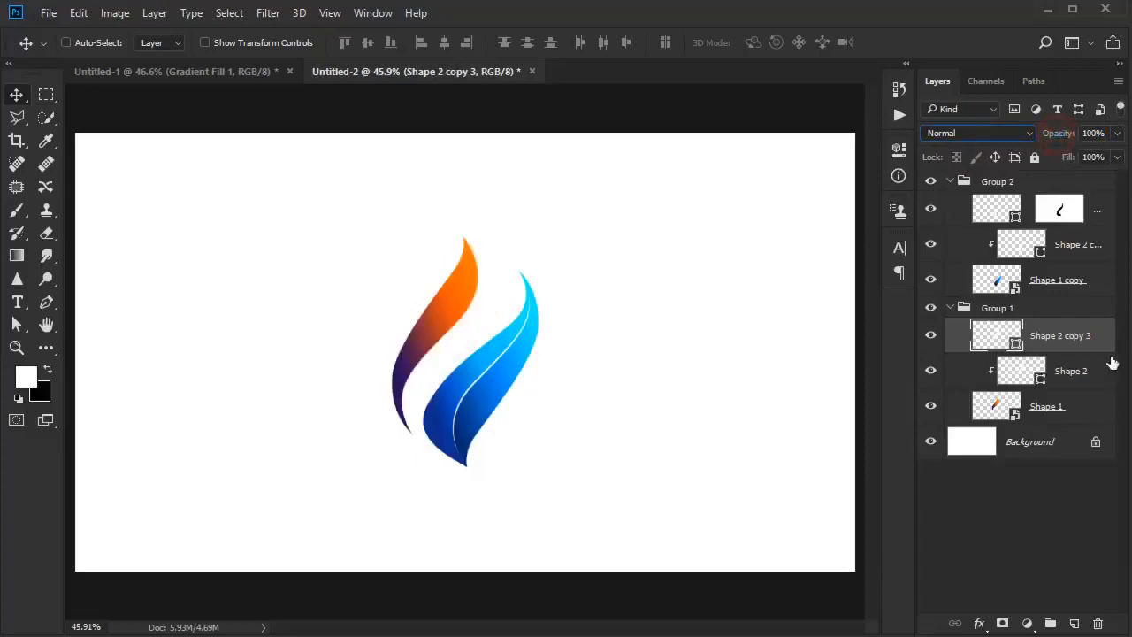
Step: Add a layer mask to Shape 2 copy 3 from the outline of Shape 2 and invert the mask
{"action": "left_click", "coordinate": [1029, 367], "text": "ctrl"}
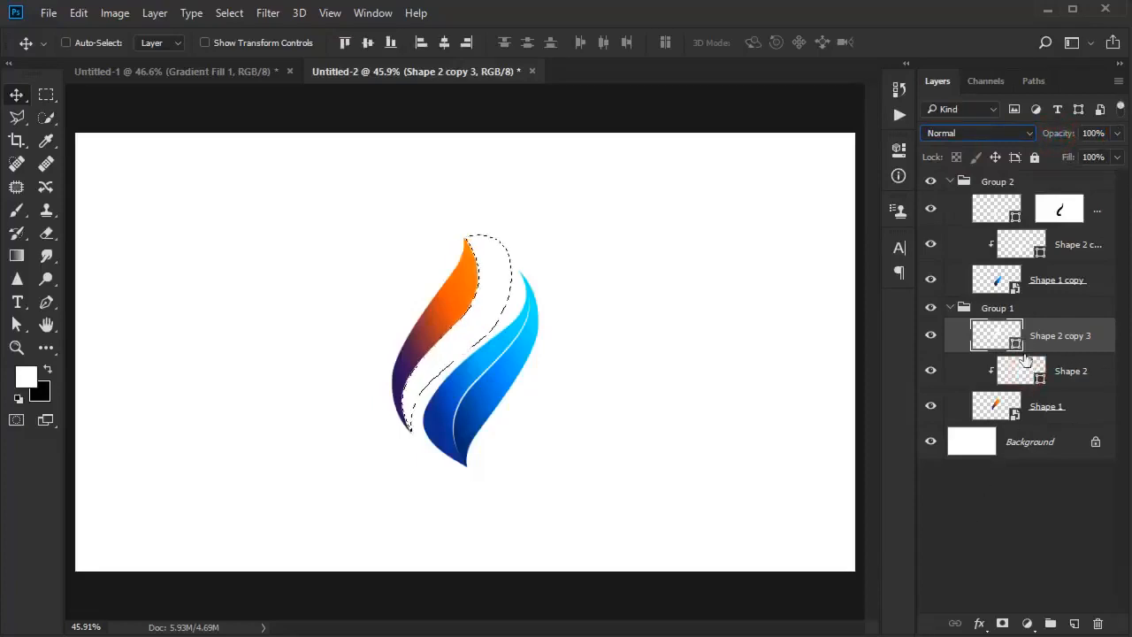
{"action": "left_click", "coordinate": [1002, 622]}
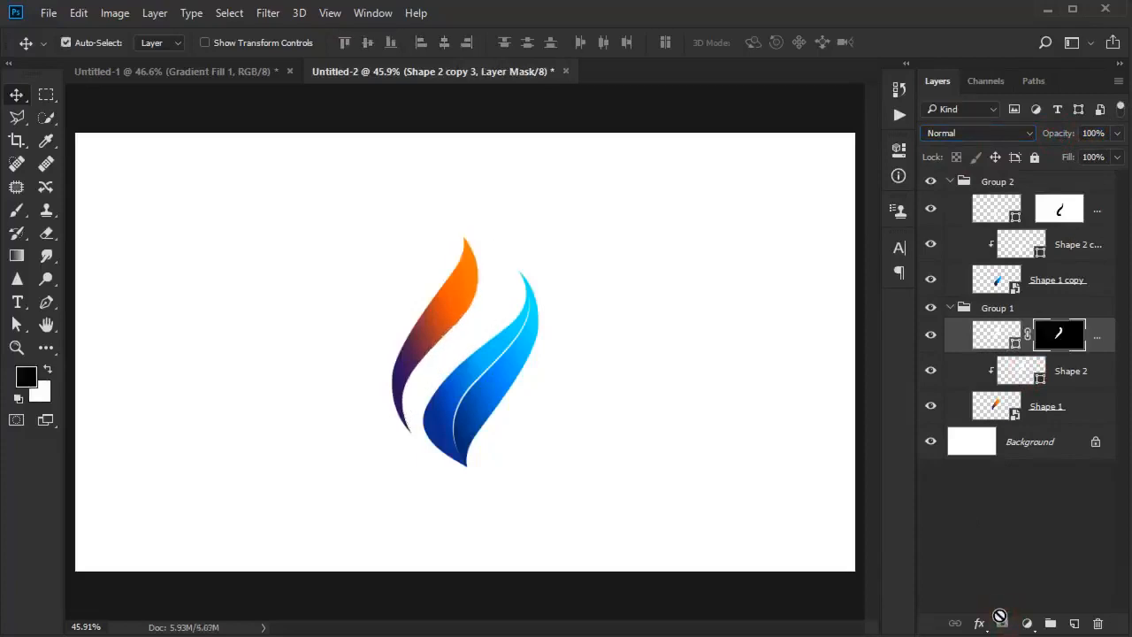
{"action": "key", "text": "ctrl+i"}
{"action": "scroll", "coordinate": [494, 350], "scroll_direction": "up", "scroll_amount": 3}
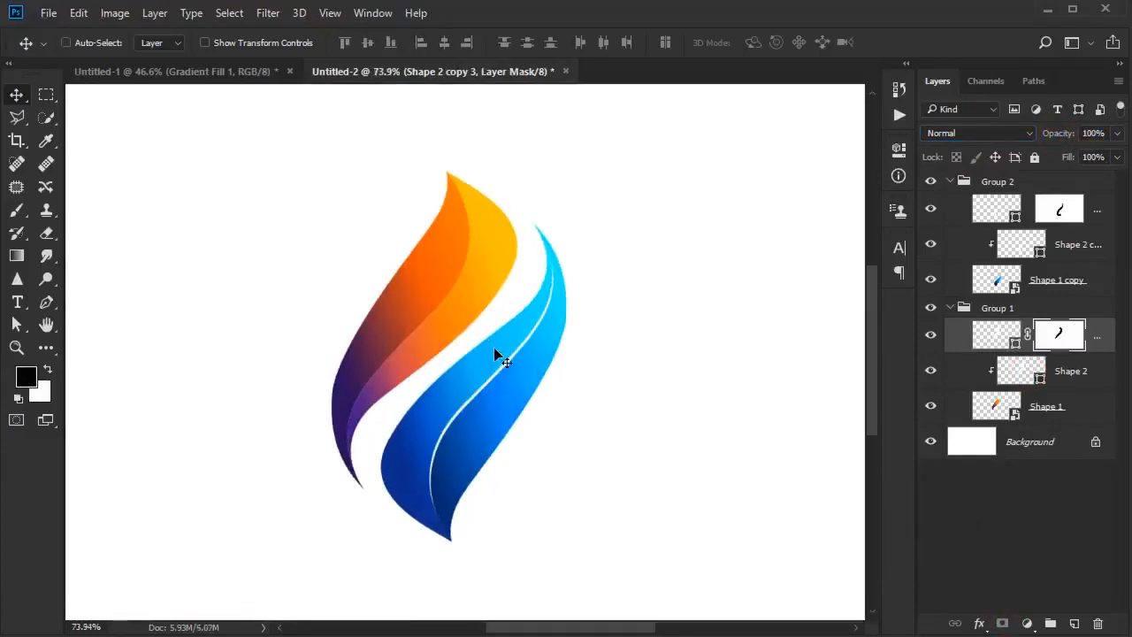
Step: Unlink Shape 2 copy 3 from its mask and offset the white shape slightly to form a thin line along the orange flame's inner curve
{"action": "left_click", "coordinate": [1009, 337]}
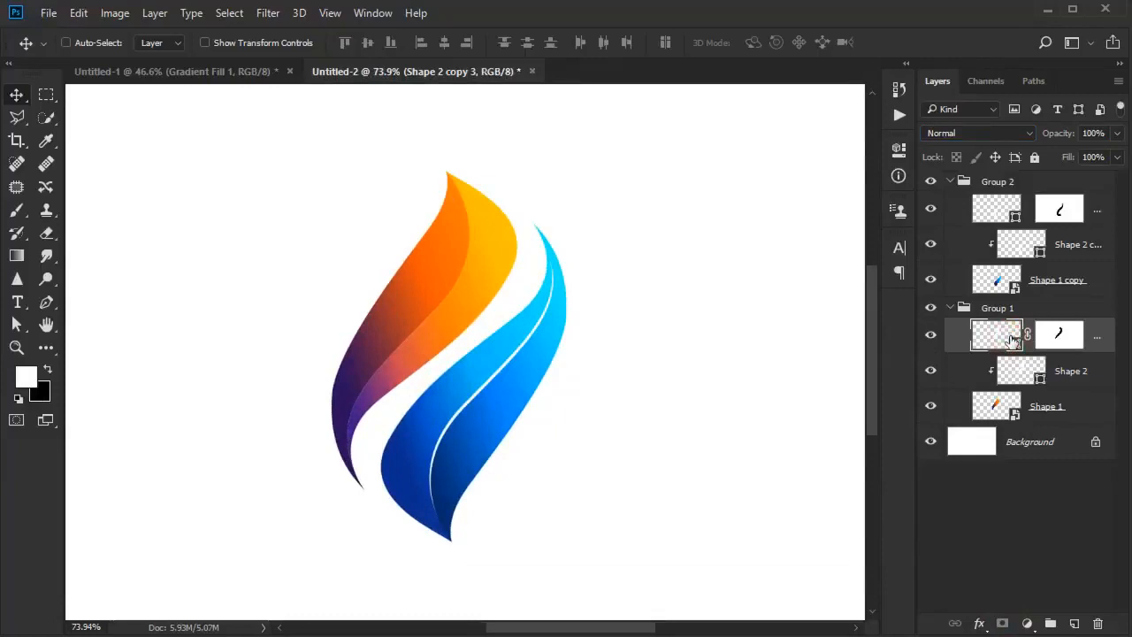
{"action": "left_click", "coordinate": [717, 337]}
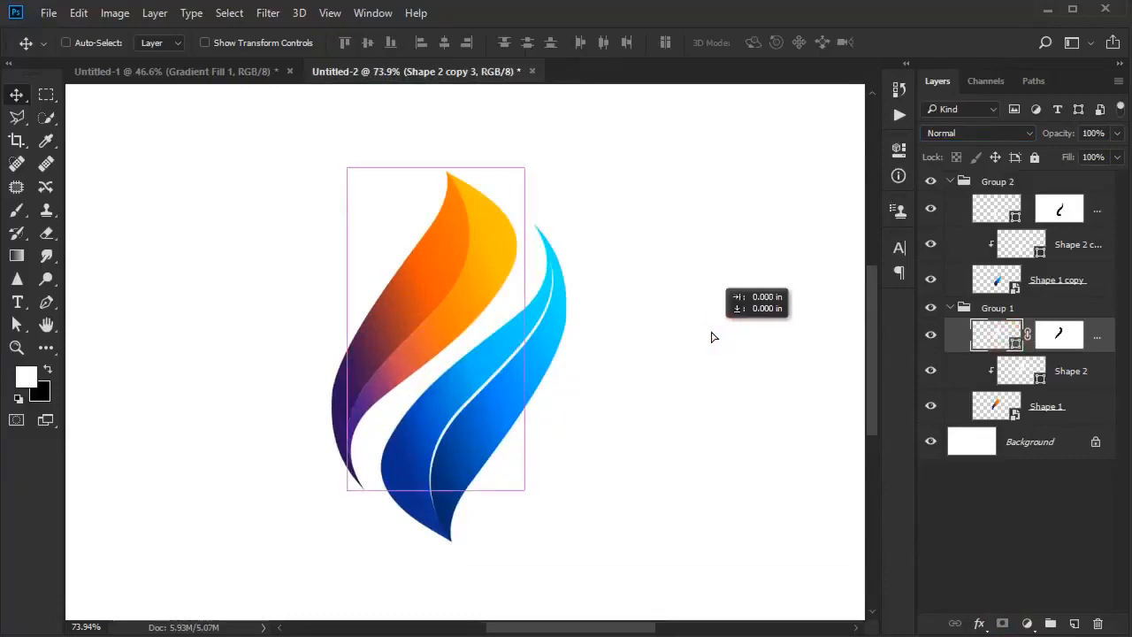
{"action": "left_click_drag", "start_coordinate": [713, 336], "coordinate": [734, 330]}
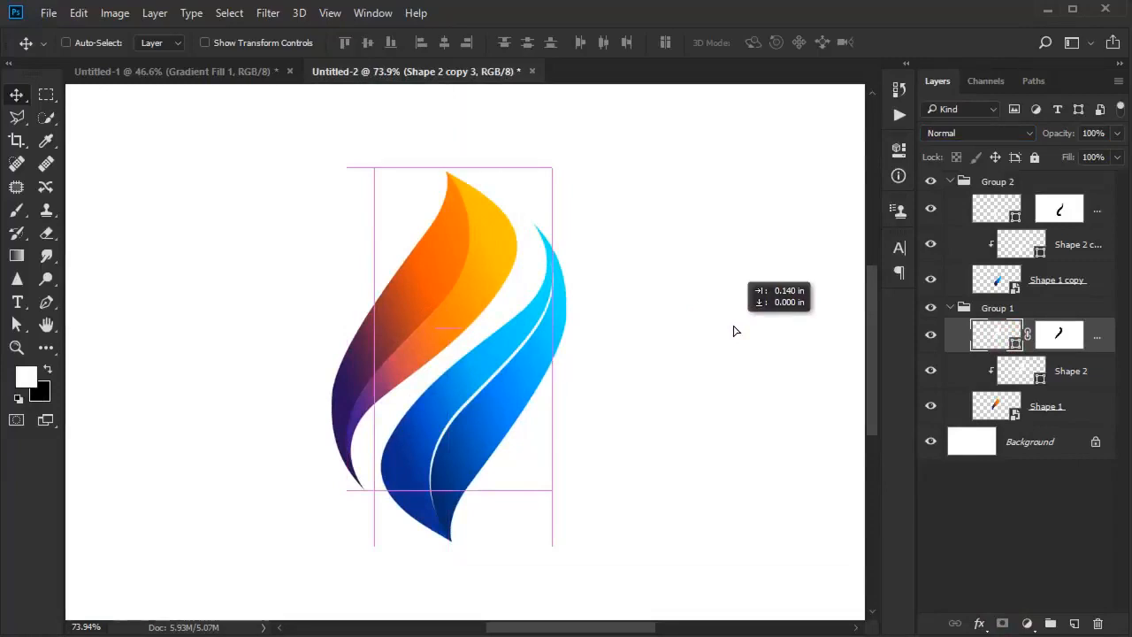
{"action": "left_click", "coordinate": [1027, 333]}
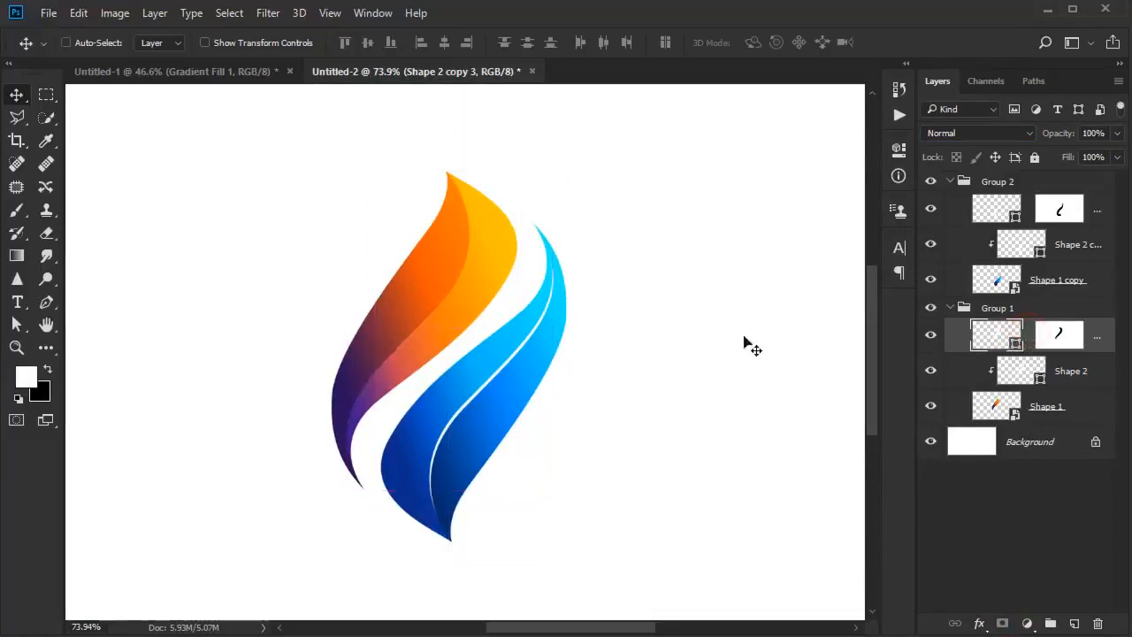
{"action": "mouse_move", "coordinate": [632, 331]}
{"action": "left_mouse_down"}
{"action": "mouse_move", "coordinate": [657, 336]}
{"action": "mouse_move", "coordinate": [625, 337]}
{"action": "mouse_move", "coordinate": [639, 339]}
{"action": "left_mouse_up"}
{"action": "scroll", "coordinate": [590, 336], "scroll_direction": "up", "scroll_amount": 3}
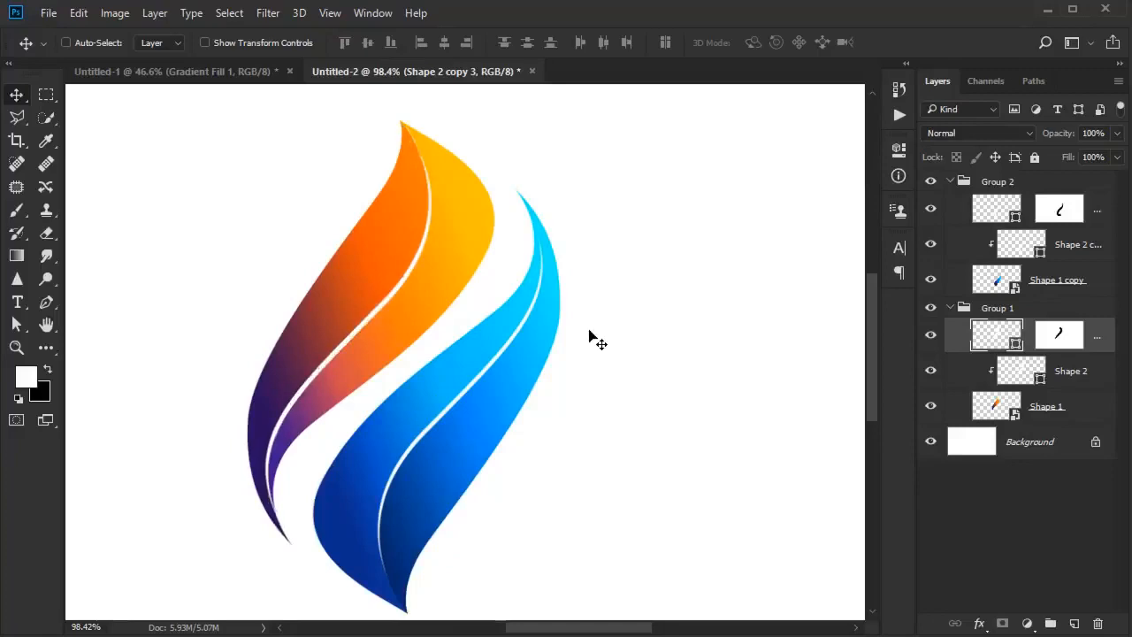
Step: Try painting white with the Brush on the Shape 2 copy 3 mask around the orange flame's lower tip
{"action": "scroll", "coordinate": [589, 335], "scroll_direction": "down", "scroll_amount": 5}
{"action": "scroll", "coordinate": [441, 463], "scroll_direction": "up", "scroll_amount": 6}
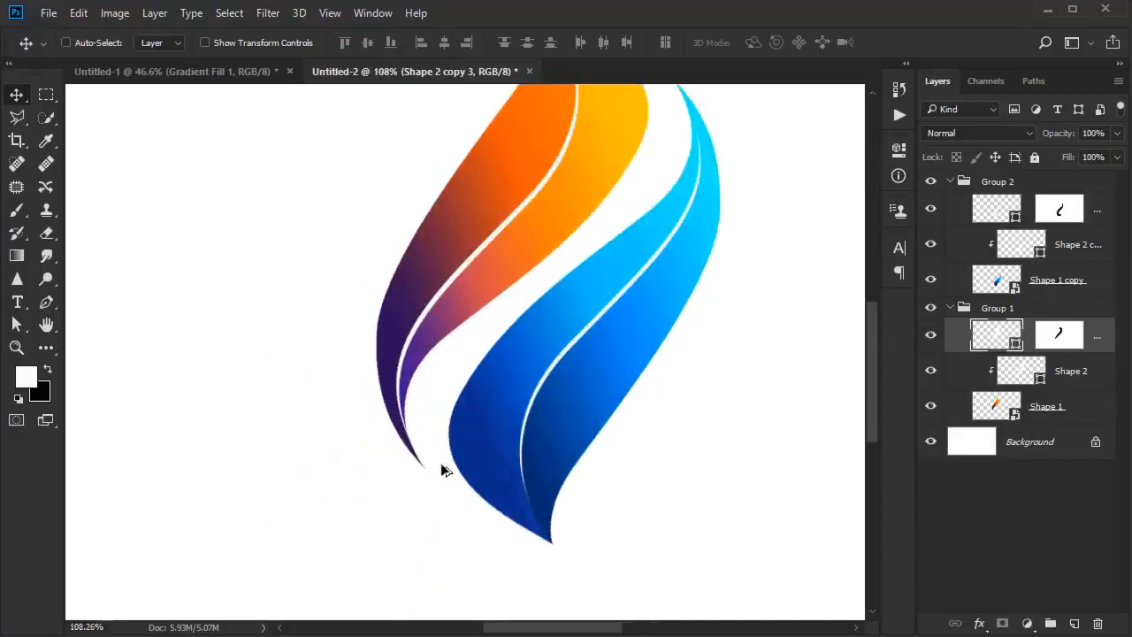
{"action": "left_click", "coordinate": [1076, 342]}
{"action": "key", "text": "x"}
{"action": "key", "text": "b"}
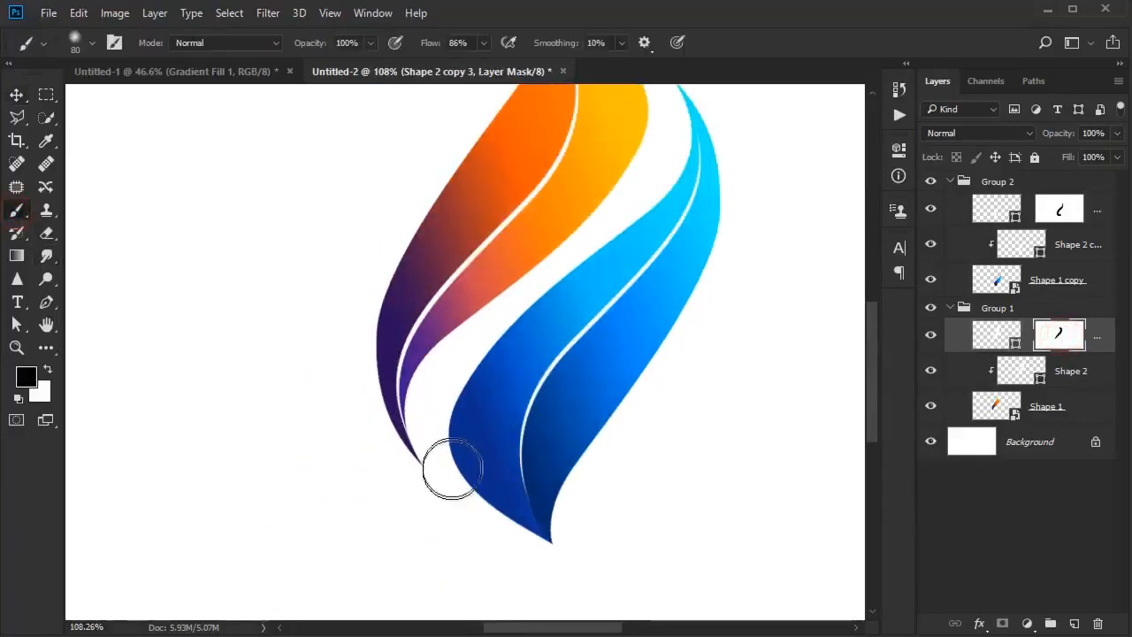
{"action": "key", "text": "x"}
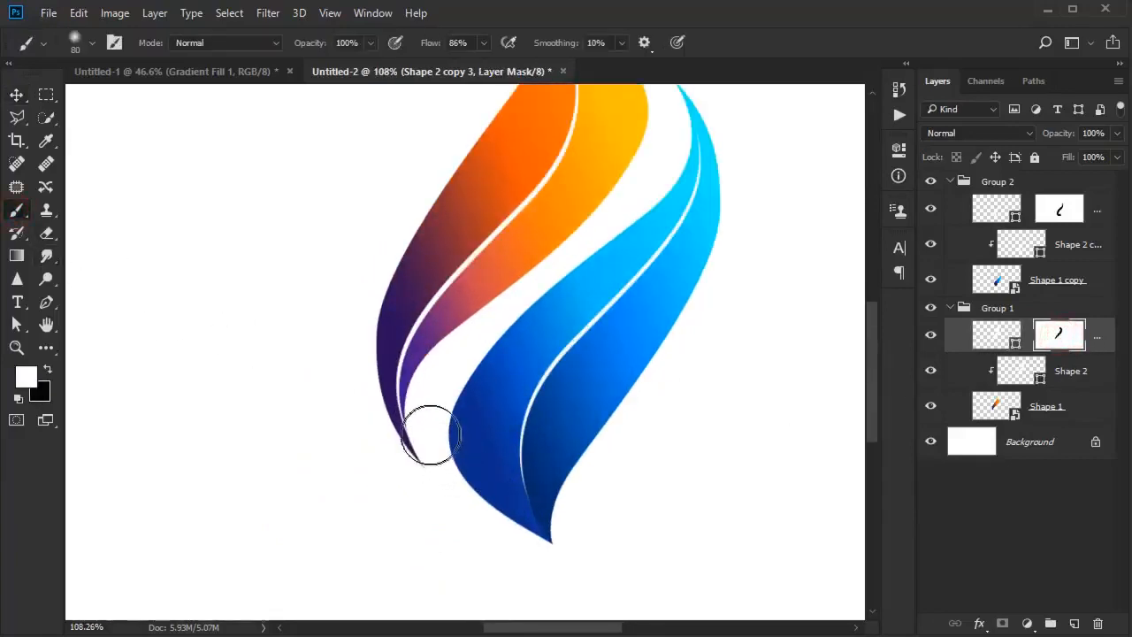
{"action": "left_click_drag", "start_coordinate": [423, 400], "coordinate": [423, 442]}
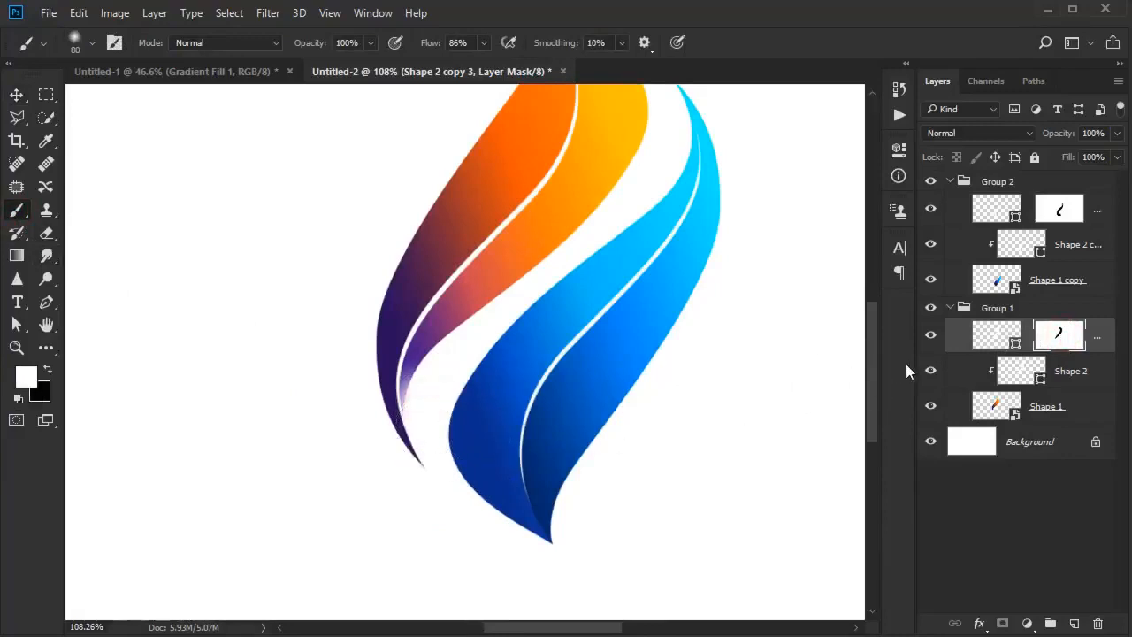
{"action": "key", "text": "ctrl+z"}
Step: Brush over the Shape 2 copy 3 mask at the orange flame's lower and upper tips to clean up the white line's ends
{"action": "left_click", "coordinate": [1058, 335]}
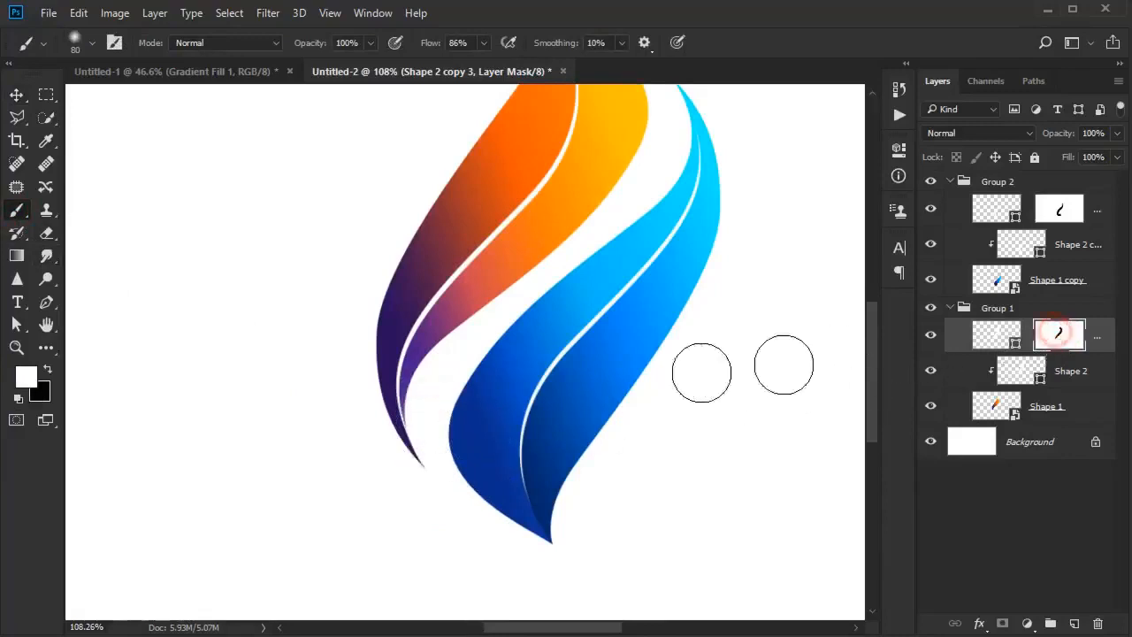
{"action": "left_click_drag", "start_coordinate": [408, 426], "coordinate": [416, 442]}
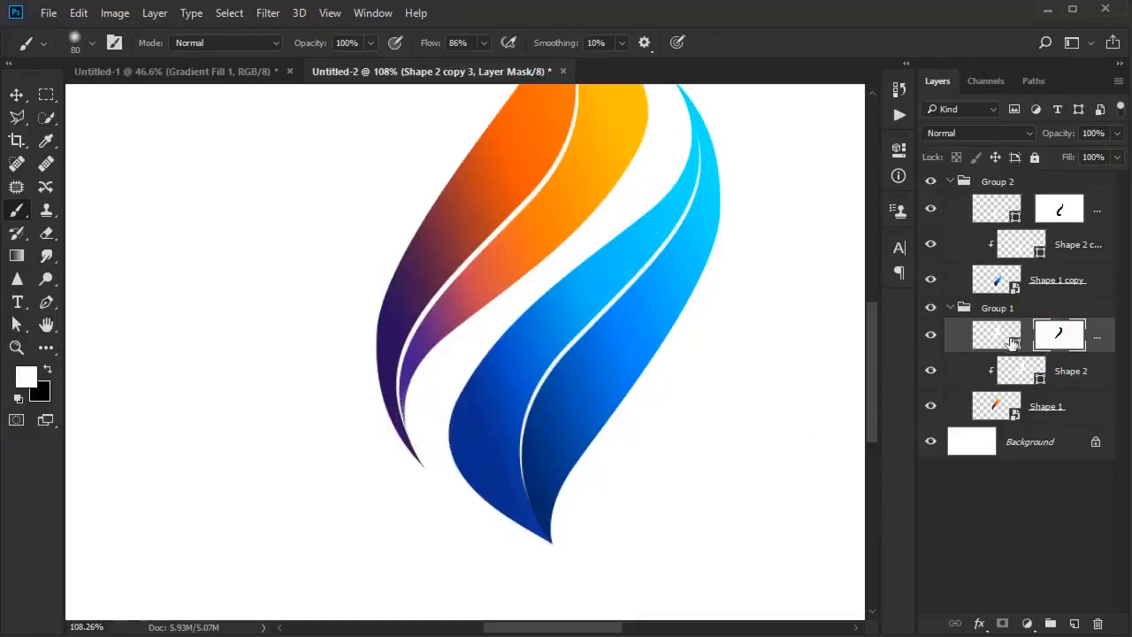
{"action": "key", "text": "x"}
{"action": "left_click", "coordinate": [448, 413]}
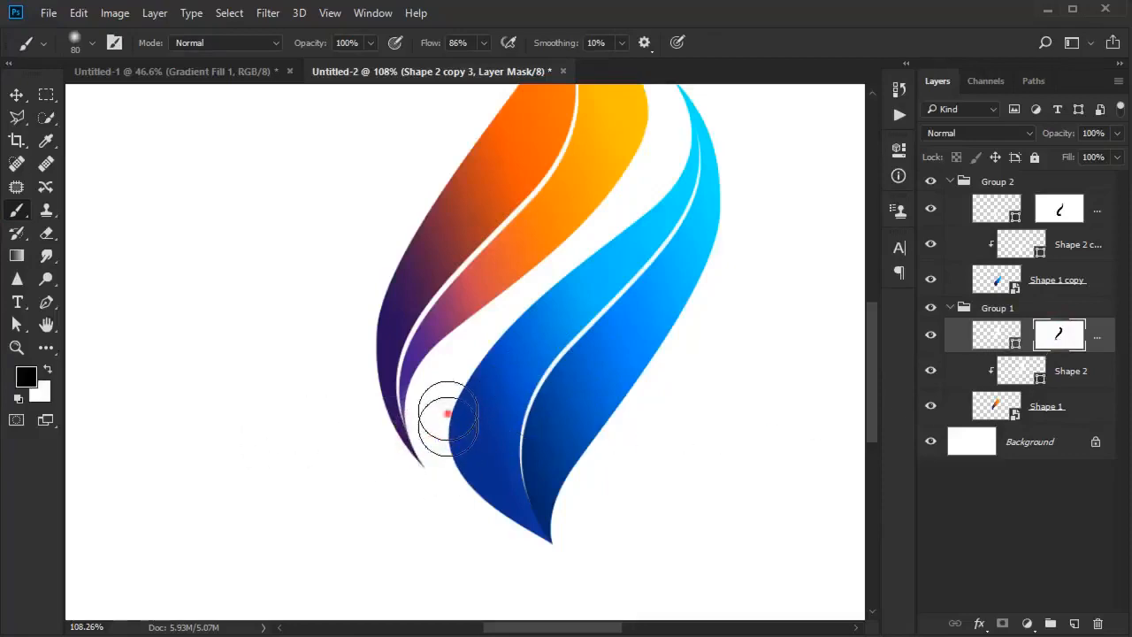
{"action": "left_click_drag", "start_coordinate": [551, 316], "coordinate": [455, 538]}
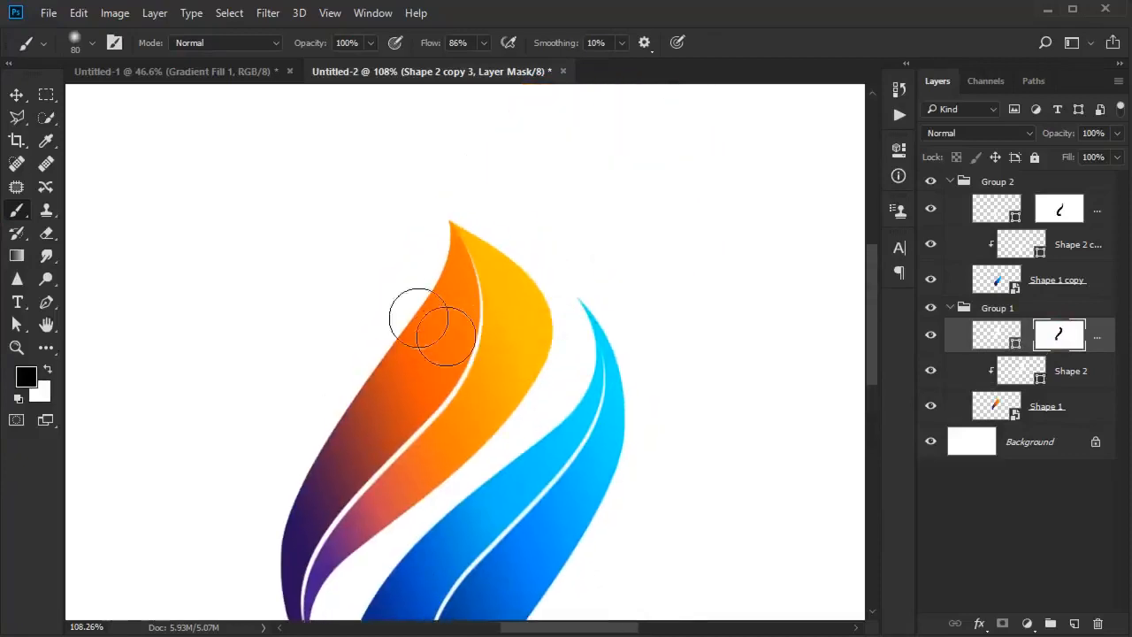
{"action": "mouse_move", "coordinate": [434, 257]}
{"action": "left_mouse_down"}
{"action": "mouse_move", "coordinate": [421, 218]}
{"action": "mouse_move", "coordinate": [437, 228]}
{"action": "mouse_move", "coordinate": [432, 196]}
{"action": "left_mouse_up"}
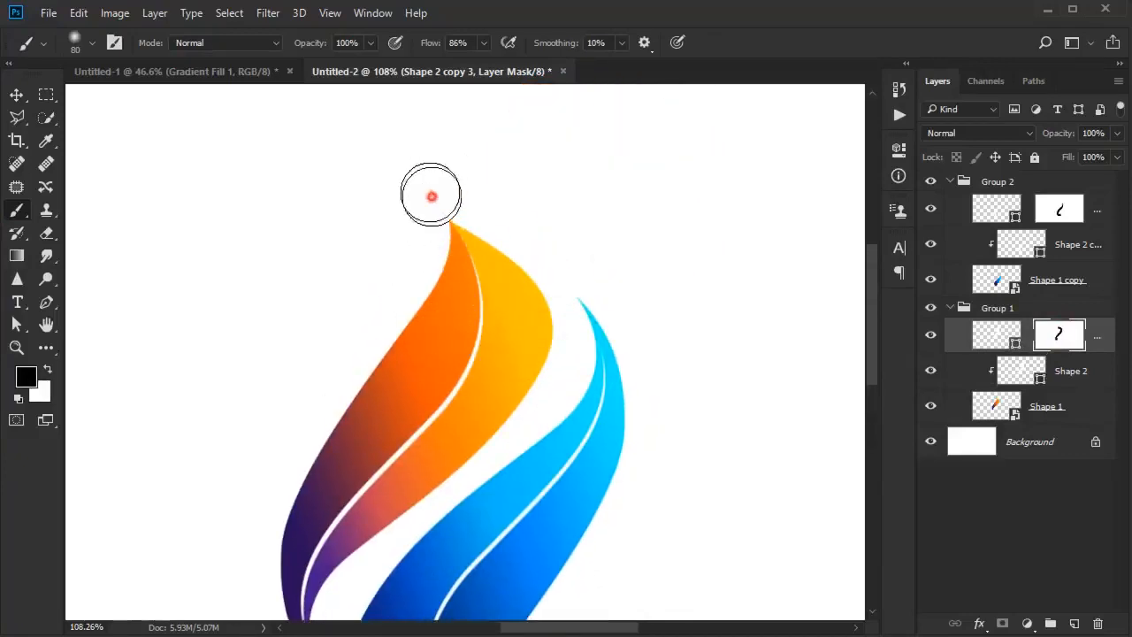
{"action": "key", "text": "ctrl+0"}
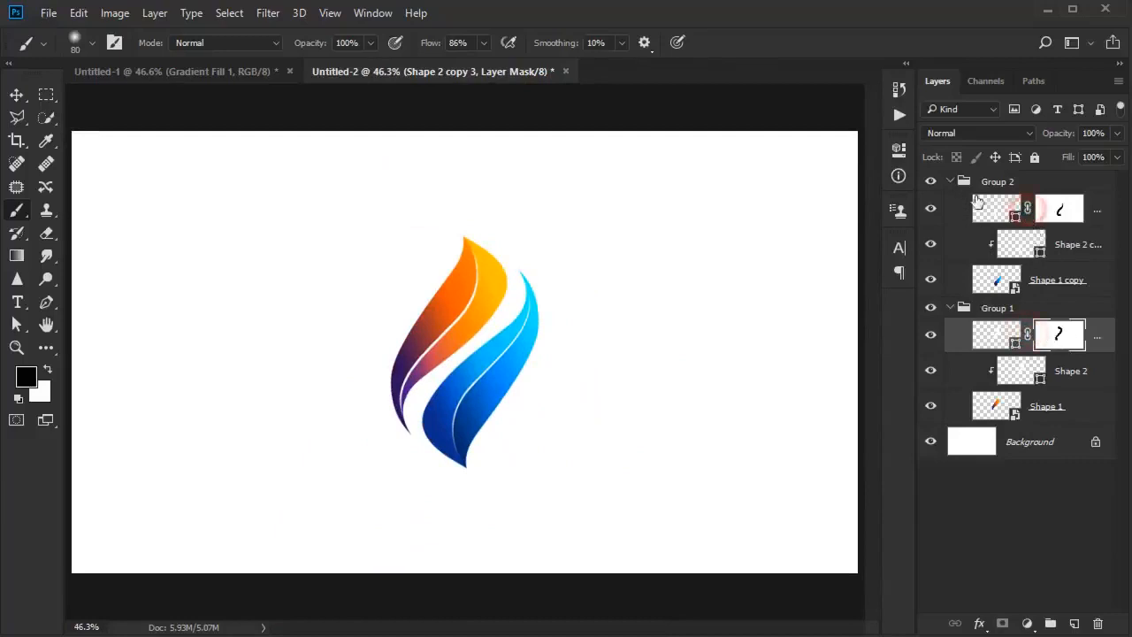
Step: Combine Group 1 and Group 2 into one parent group and name it Logo
{"action": "left_click", "coordinate": [949, 181]}
{"action": "left_click", "coordinate": [950, 201]}
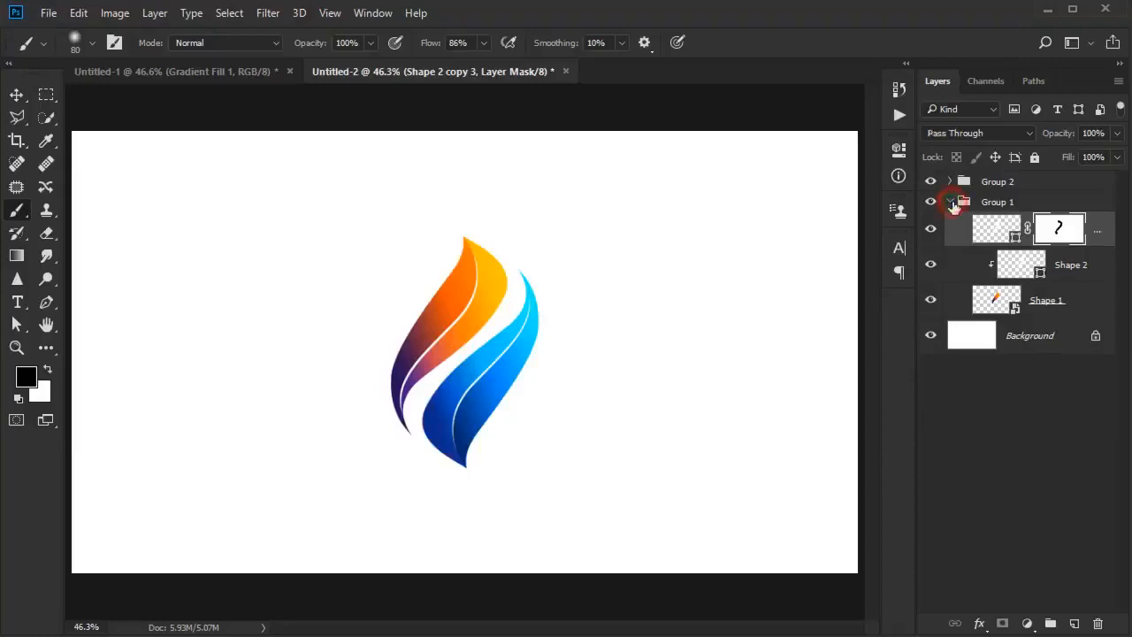
{"action": "scroll", "coordinate": [710, 307], "scroll_direction": "down", "scroll_amount": 2}
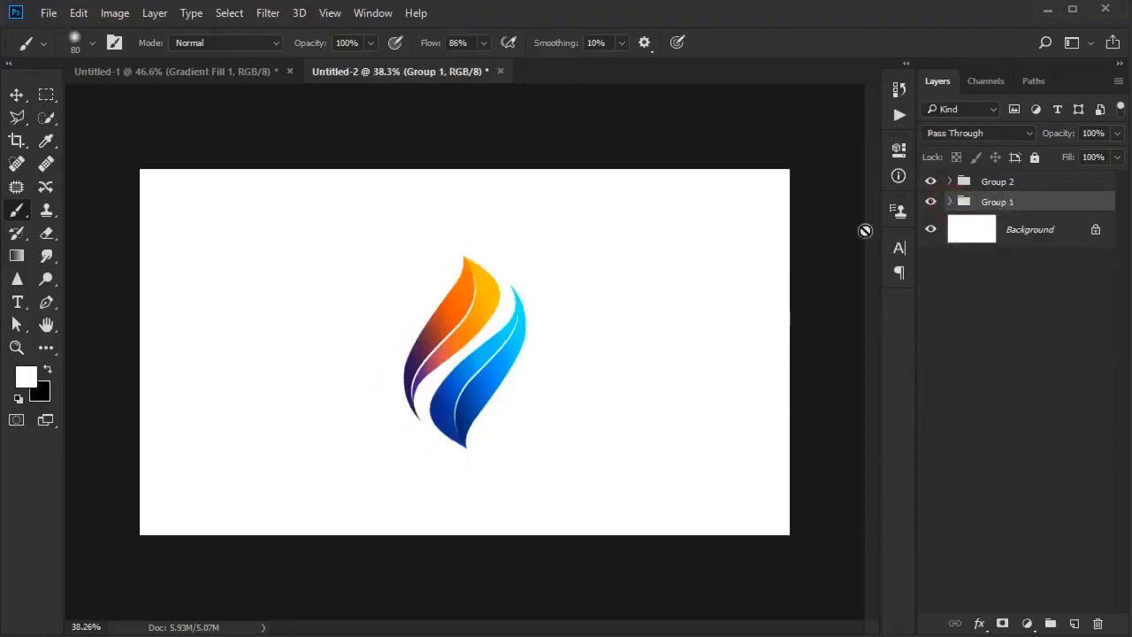
{"action": "left_click", "coordinate": [998, 181], "text": "shift"}
{"action": "key", "text": "ctrl+g"}
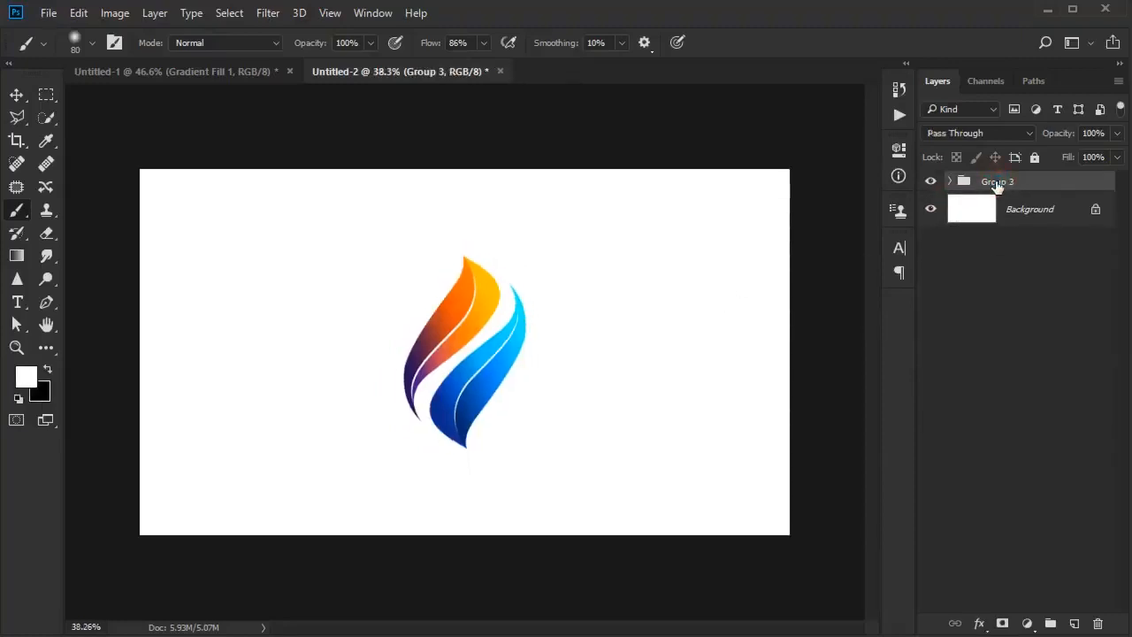
{"action": "double_click", "coordinate": [998, 181]}
{"action": "type", "text": "Logo"}
{"action": "left_click", "coordinate": [1013, 311]}
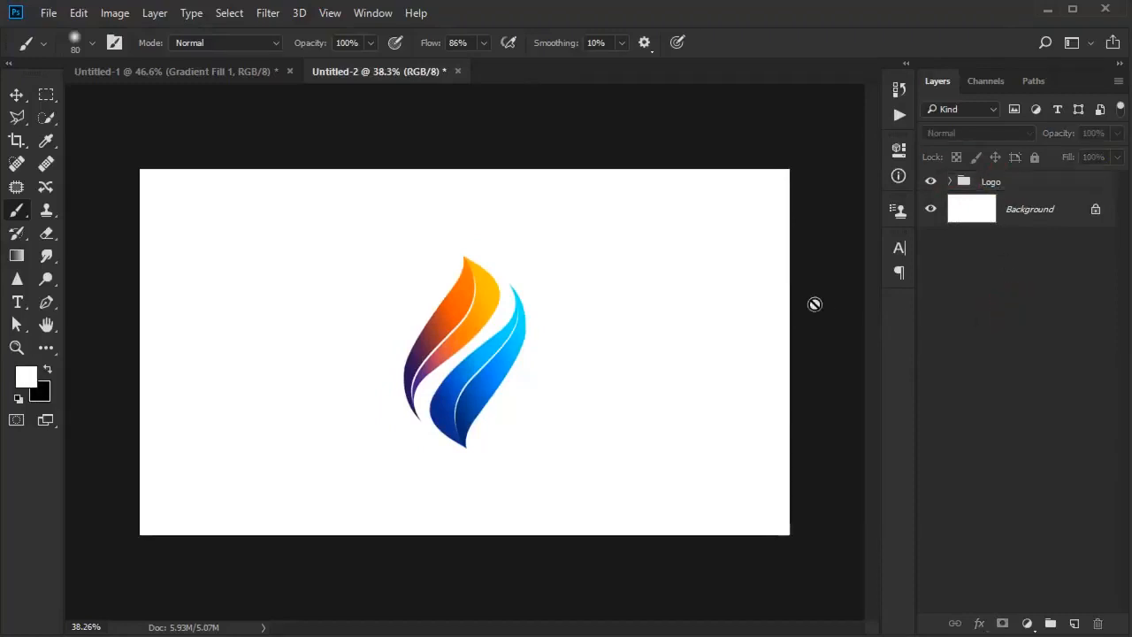
Step: Scale the Logo group down to about 92.5%, and reduce only its height to about 93.2%
{"action": "left_click", "coordinate": [986, 182]}
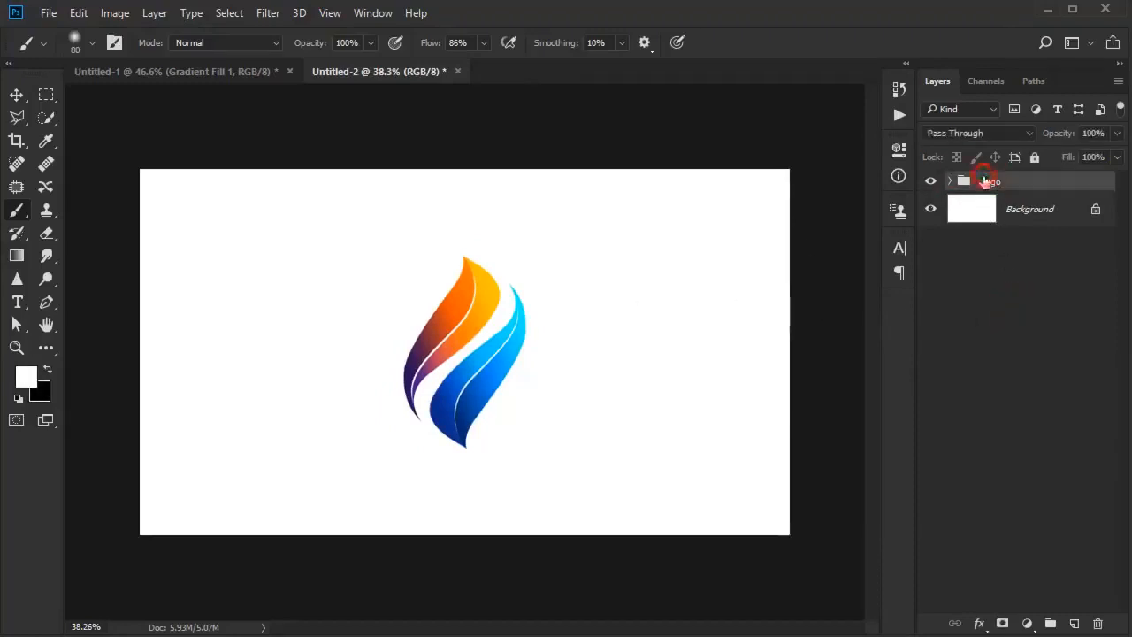
{"action": "key", "text": "ctrl+t"}
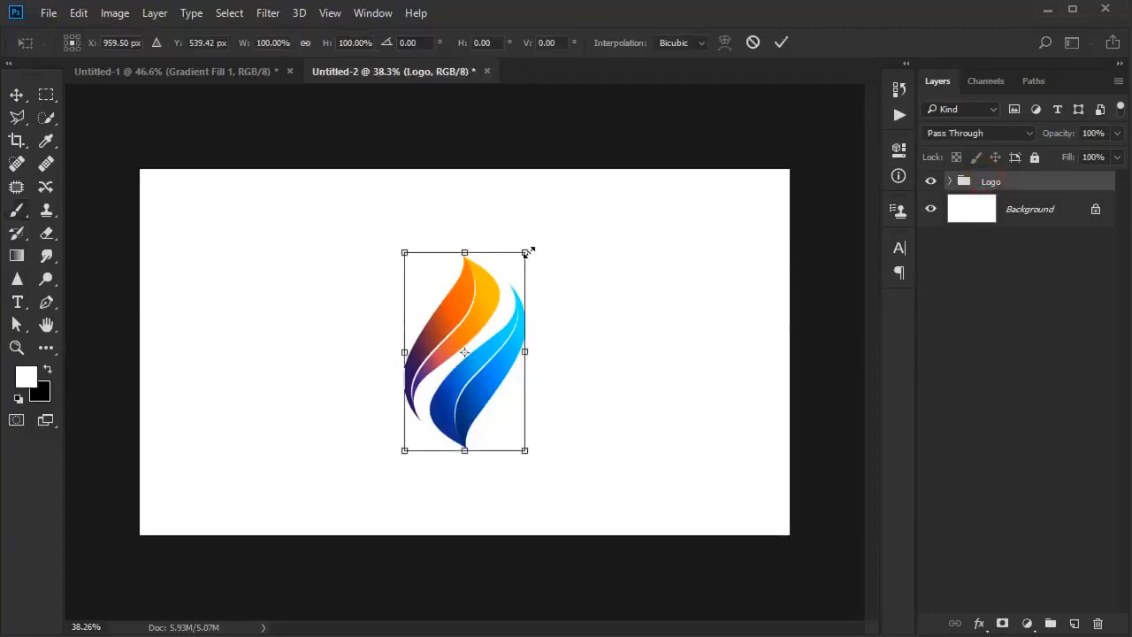
{"action": "left_click_drag", "start_coordinate": [528, 252], "coordinate": [521, 262]}
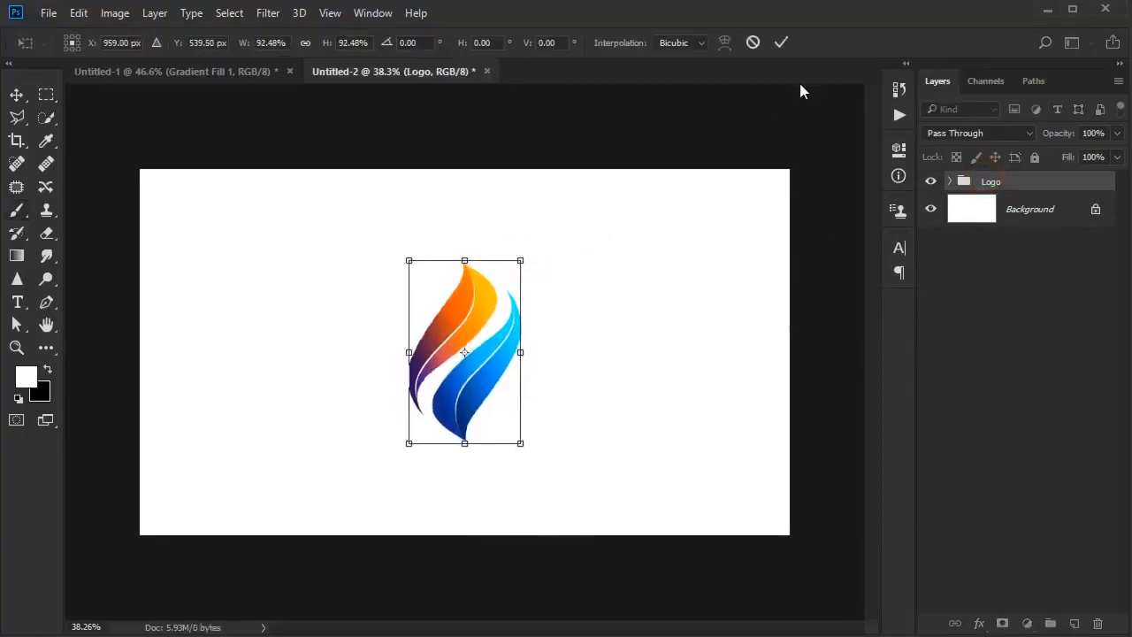
{"action": "left_click", "coordinate": [781, 42]}
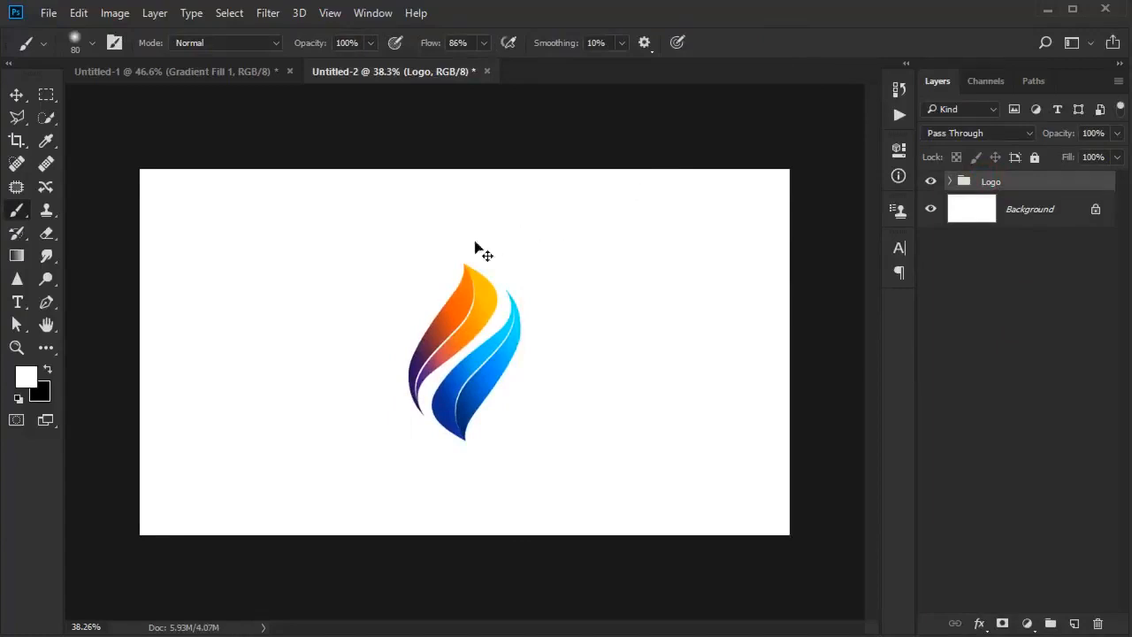
{"action": "key", "text": "ctrl+t"}
{"action": "left_click_drag", "start_coordinate": [469, 257], "coordinate": [478, 267]}
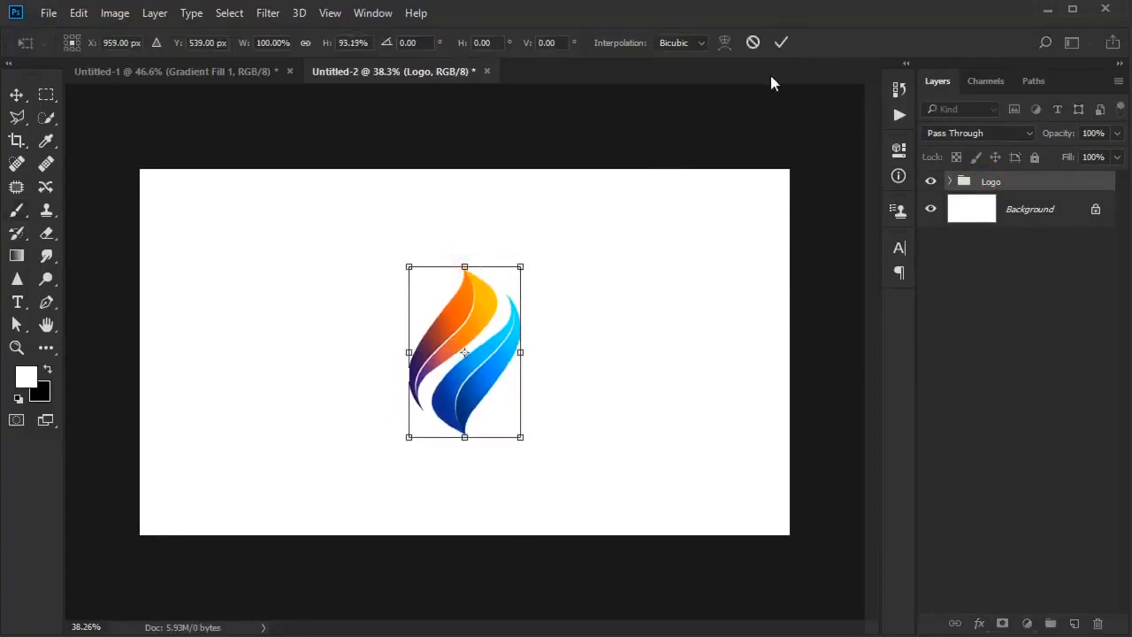
Step: Add a gradient fill layer directly above the Background using the dark navy to slate-blue gradient preset
{"action": "left_click", "coordinate": [1073, 210]}
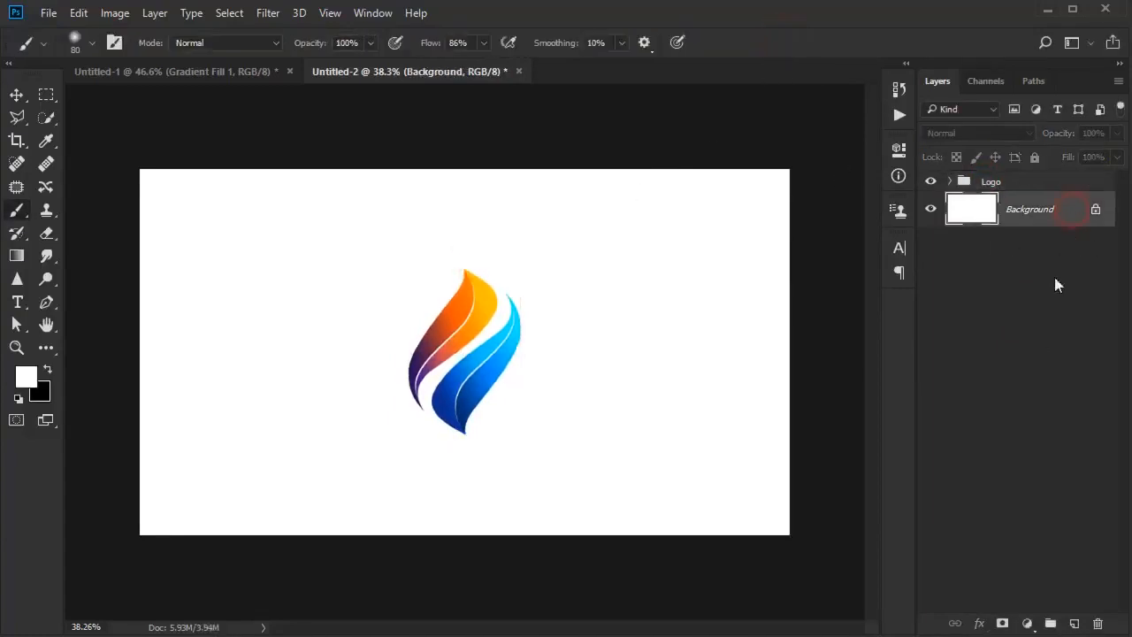
{"action": "left_click", "coordinate": [1028, 623]}
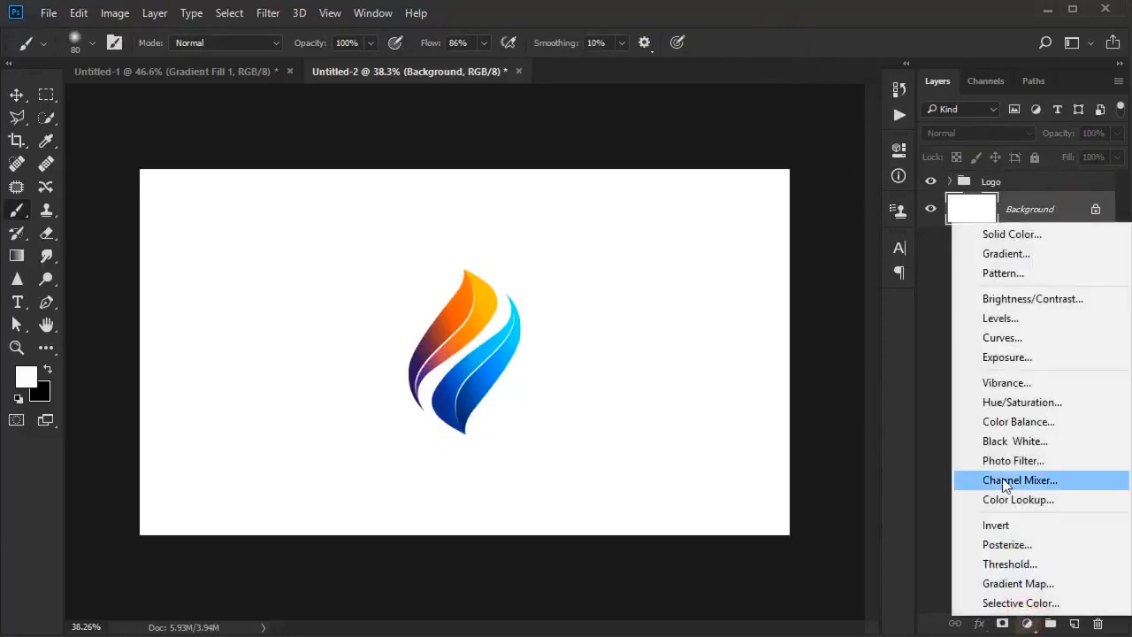
{"action": "left_click", "coordinate": [1006, 254]}
{"action": "left_click", "coordinate": [819, 209]}
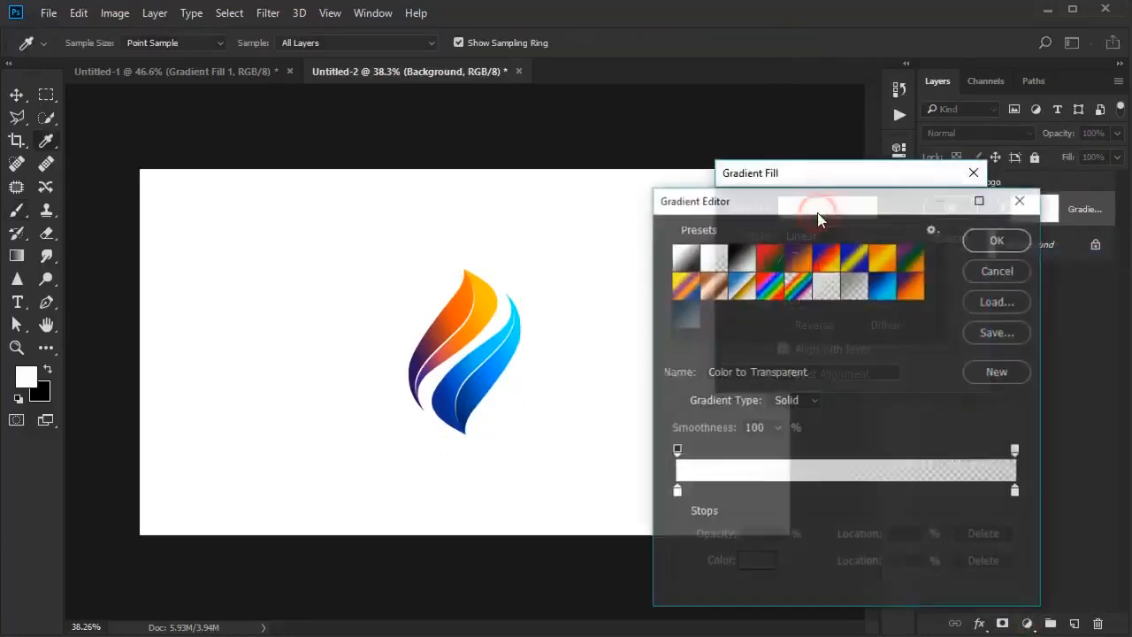
{"action": "left_click", "coordinate": [683, 320]}
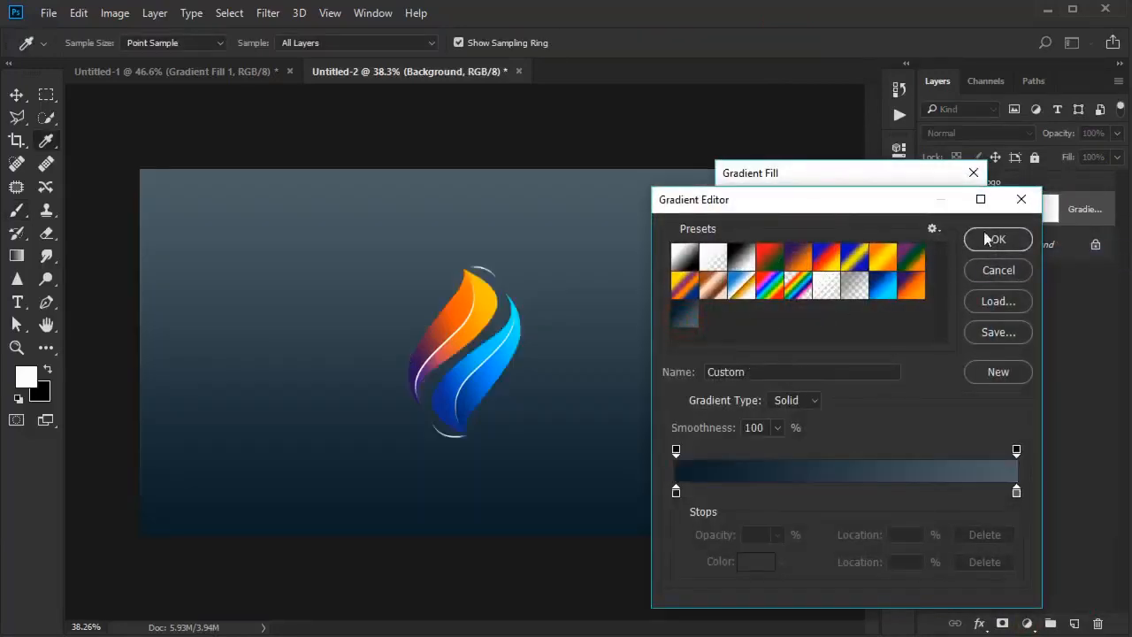
{"action": "left_click", "coordinate": [995, 241]}
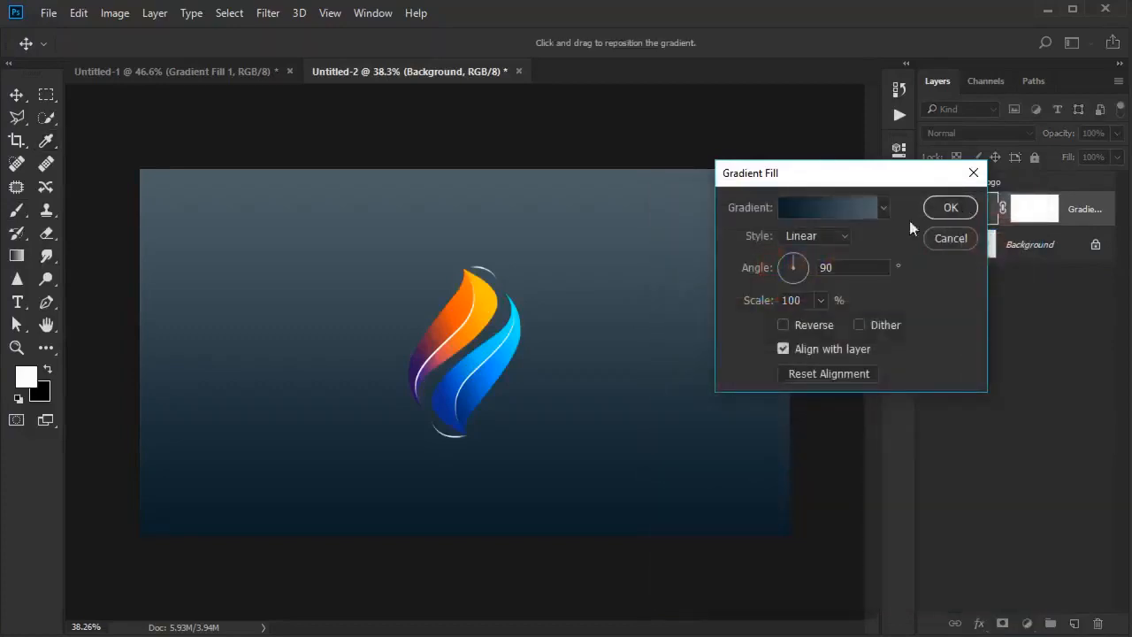
Step: Make the background gradient fill radial and reversed, with its scale set to 243%
{"action": "left_click", "coordinate": [814, 235]}
{"action": "left_click", "coordinate": [803, 265]}
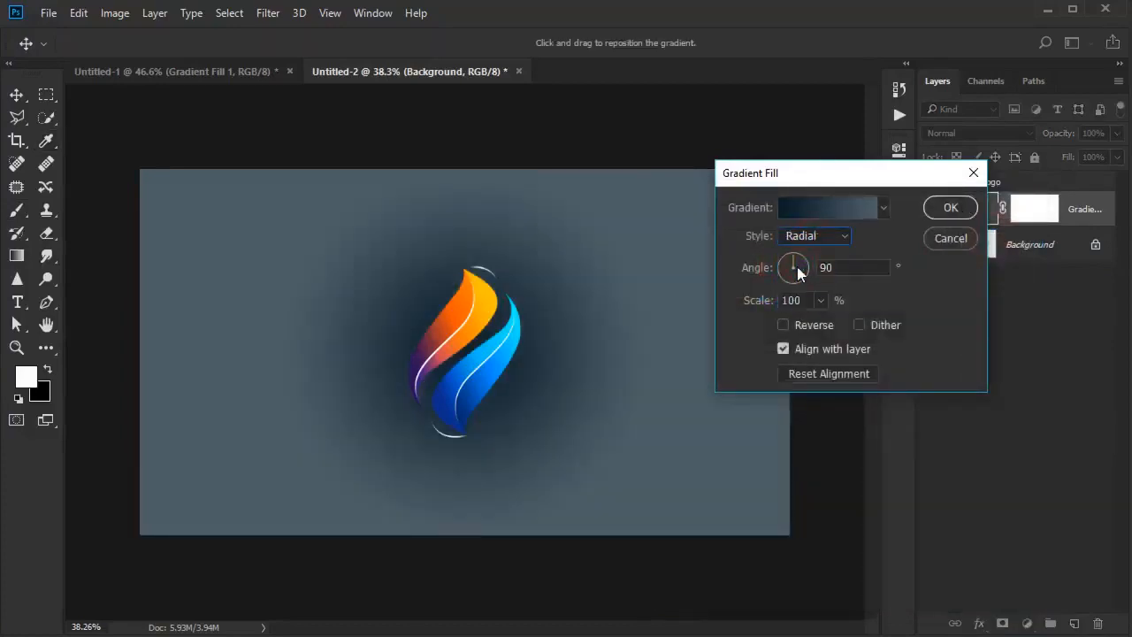
{"action": "left_click", "coordinate": [784, 326]}
{"action": "left_click", "coordinate": [822, 301]}
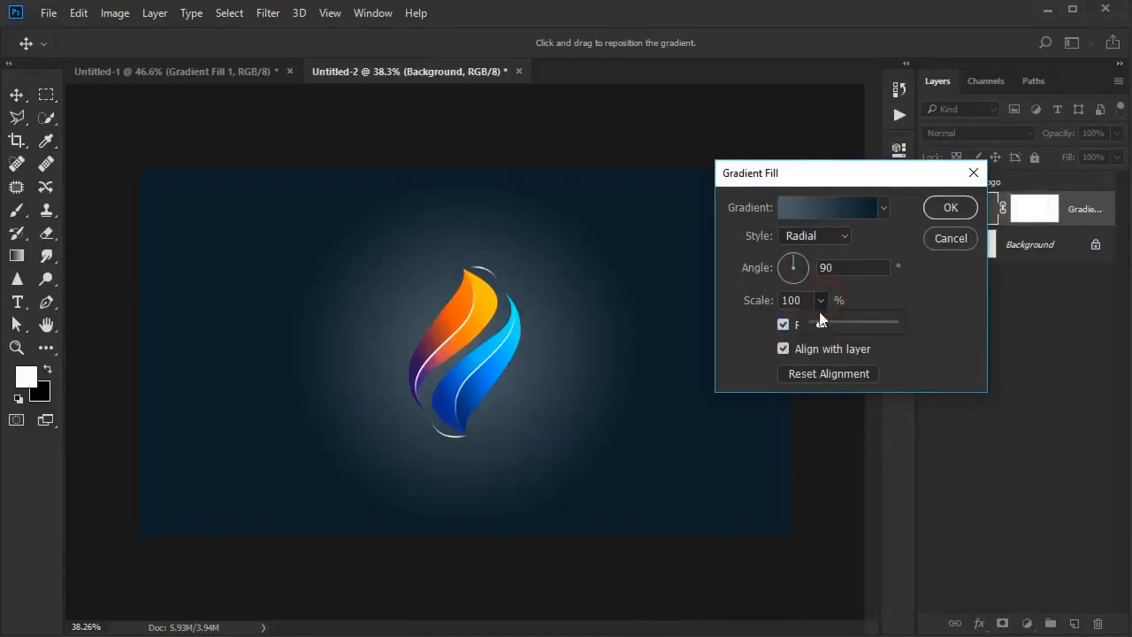
{"action": "left_click_drag", "start_coordinate": [830, 323], "coordinate": [834, 324]}
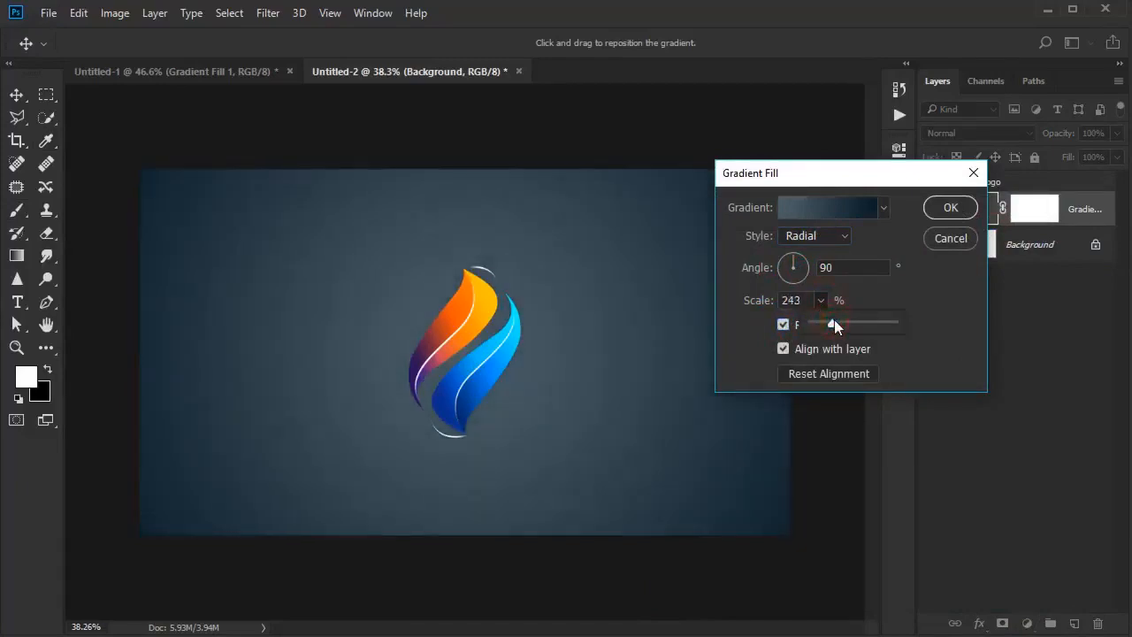
{"action": "left_click", "coordinate": [940, 208]}
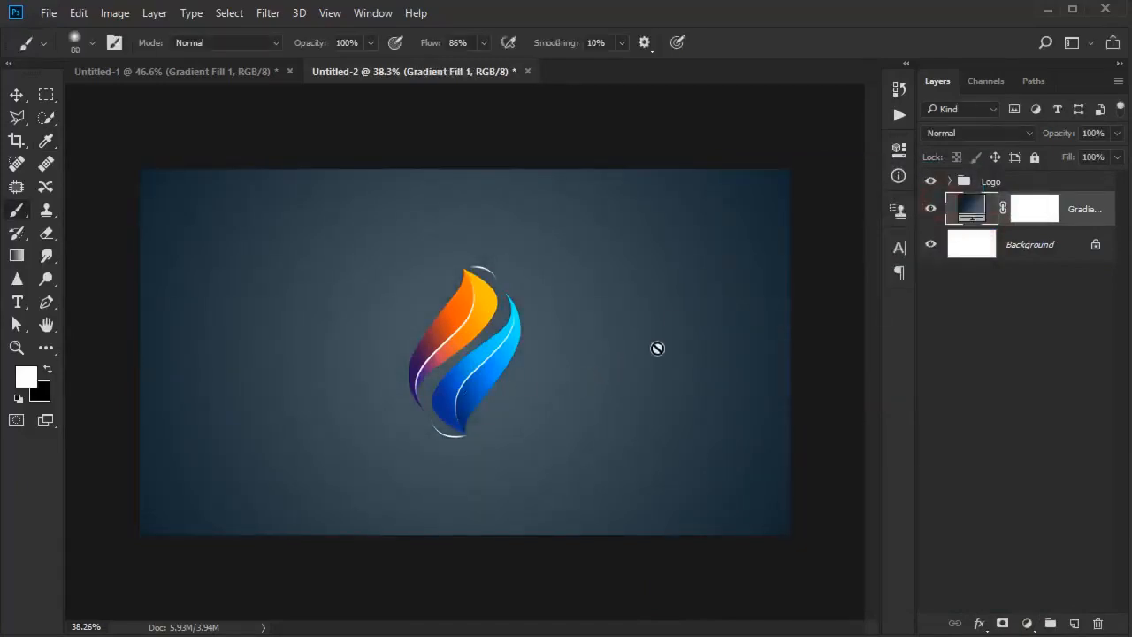
Step: Add a layer mask to the Logo group and make black the foreground colour for painting
{"action": "left_click", "coordinate": [987, 182]}
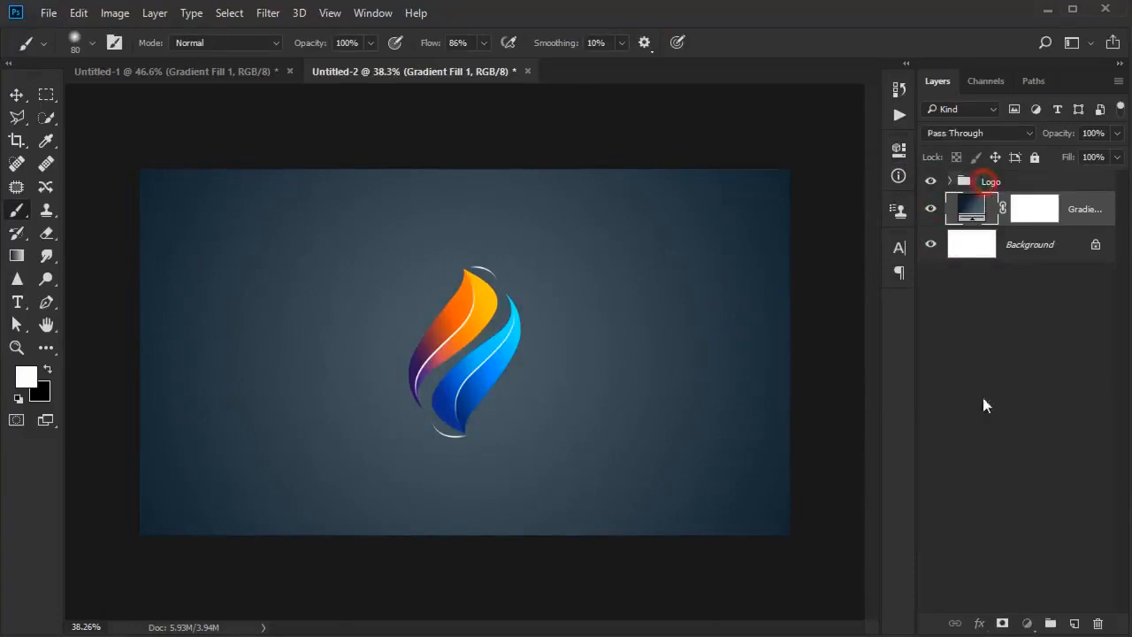
{"action": "left_click", "coordinate": [1002, 623]}
{"action": "key", "text": "x"}
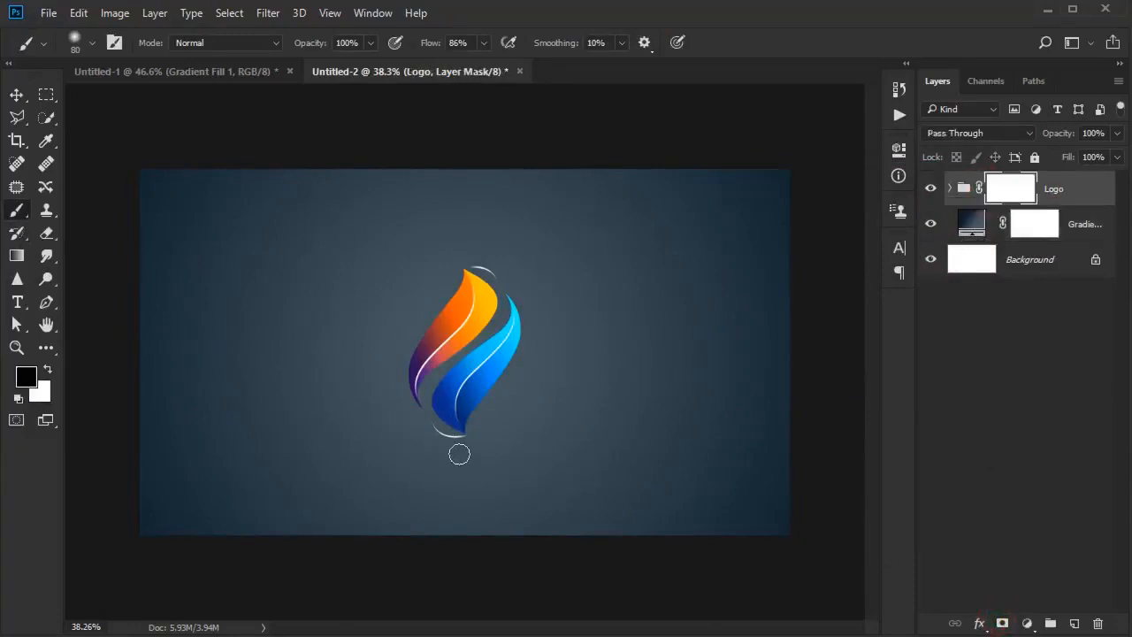
Step: Try to brush away the stray white arc below the blue flame on the Logo mask
{"action": "scroll", "coordinate": [459, 453], "scroll_direction": "up", "scroll_amount": 3}
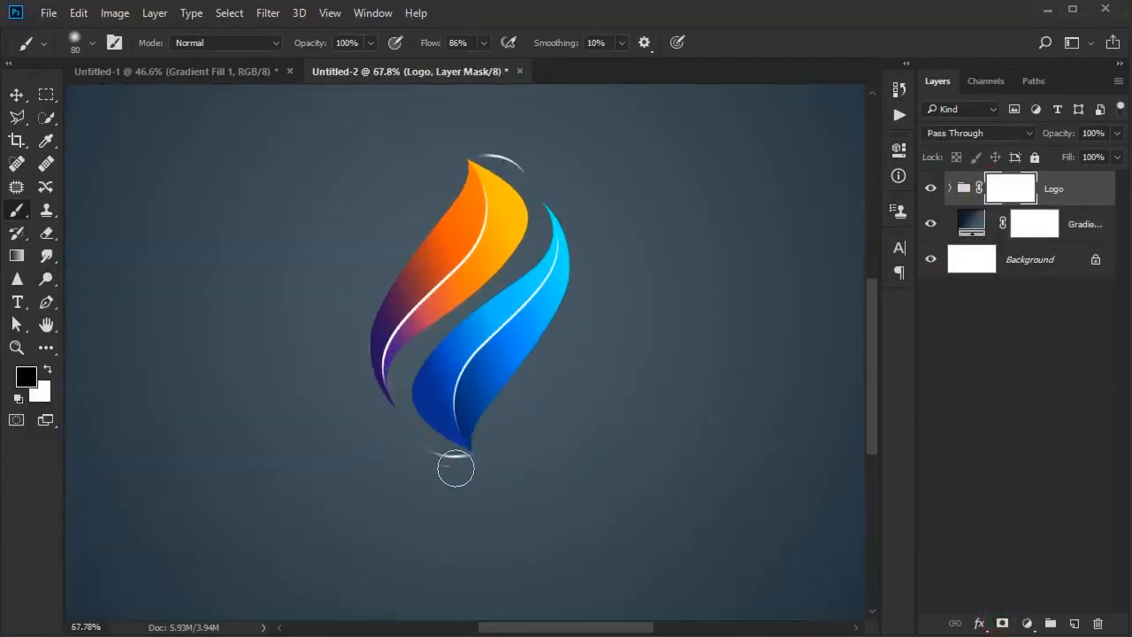
{"action": "left_click_drag", "start_coordinate": [456, 469], "coordinate": [489, 474]}
{"action": "scroll", "coordinate": [499, 469], "scroll_direction": "up", "scroll_amount": 3}
{"action": "key", "text": "ctrl+z"}
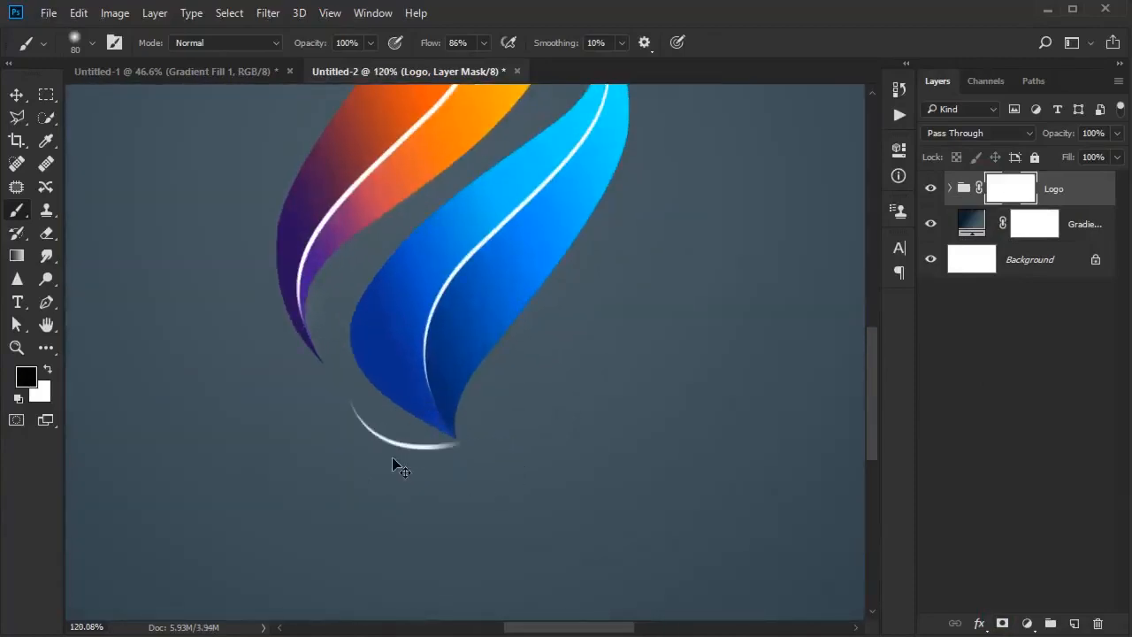
{"action": "scroll", "coordinate": [453, 480], "scroll_direction": "up", "scroll_amount": 3}
{"action": "right_click", "coordinate": [462, 460]}
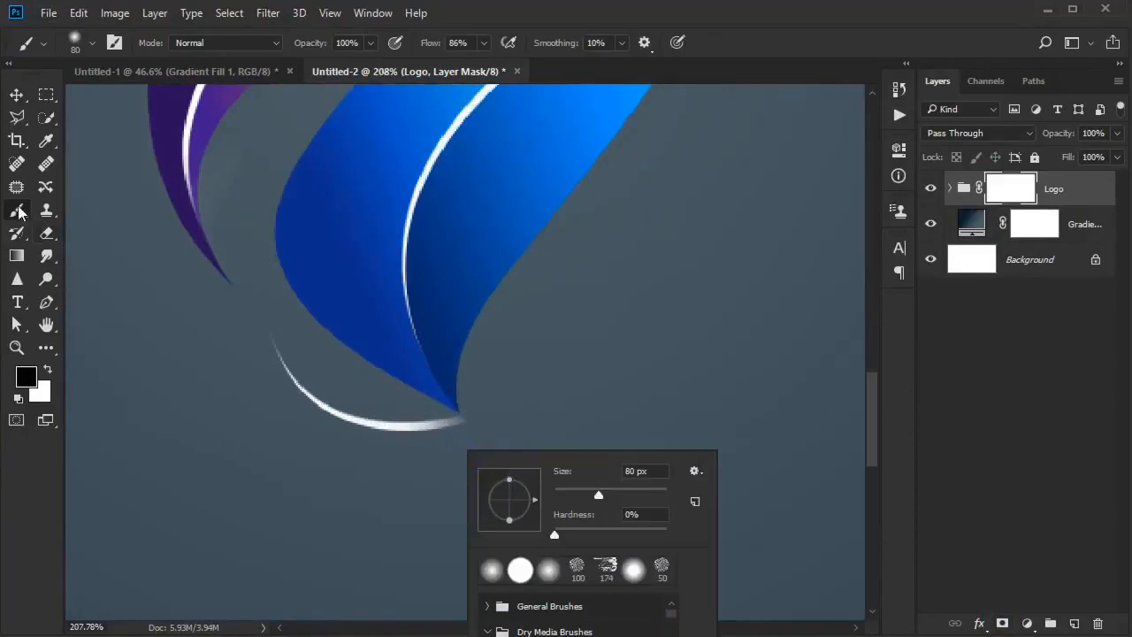
{"action": "left_click", "coordinate": [46, 301]}
{"action": "left_click_drag", "start_coordinate": [247, 326], "coordinate": [278, 316]}
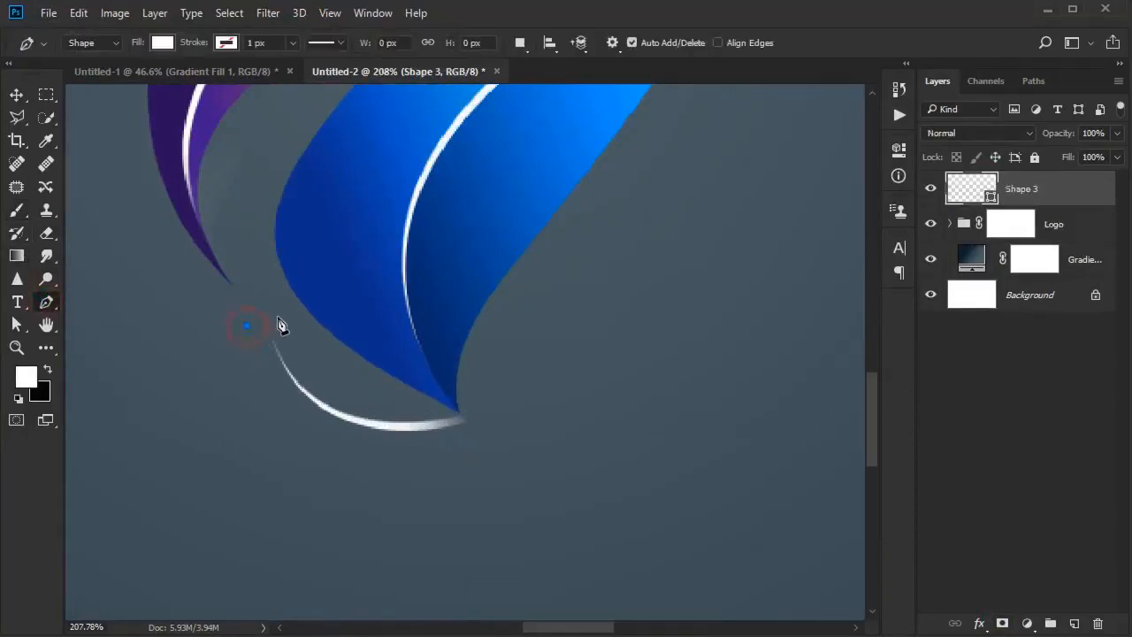
{"action": "left_click", "coordinate": [414, 409]}
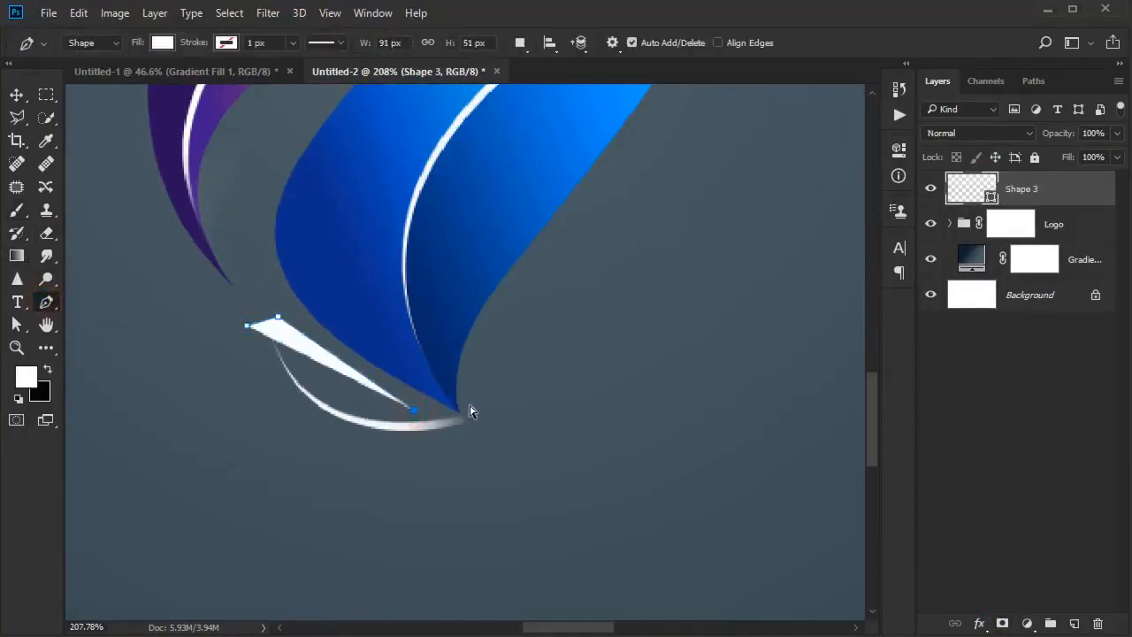
{"action": "key", "text": "ctrl+z"}
{"action": "key", "text": "ctrl+z"}
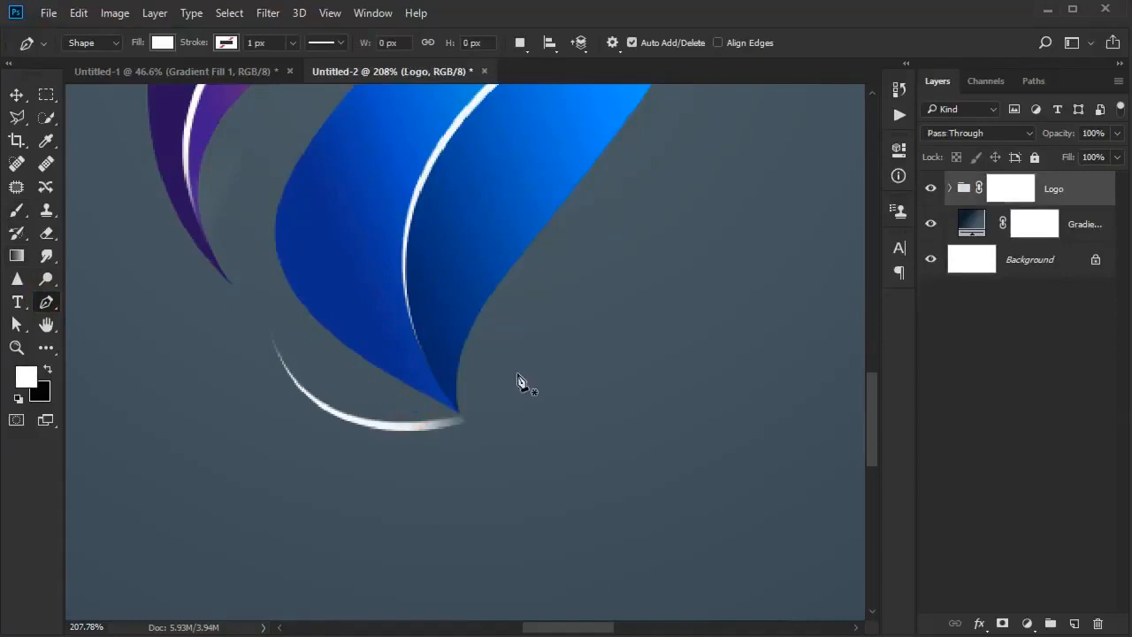
Step: With the Pen tool in Path mode, draw a closed path around the stray white arc below the blue flame, following the flame's lower edge
{"action": "left_click", "coordinate": [93, 42]}
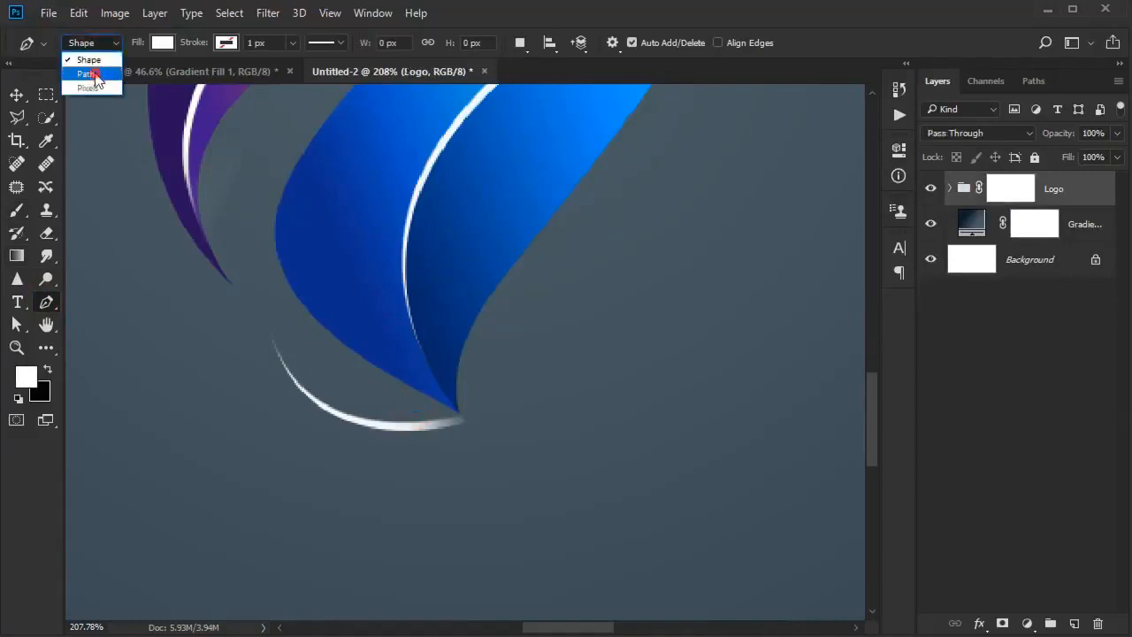
{"action": "left_click", "coordinate": [93, 75]}
{"action": "left_click", "coordinate": [254, 318]}
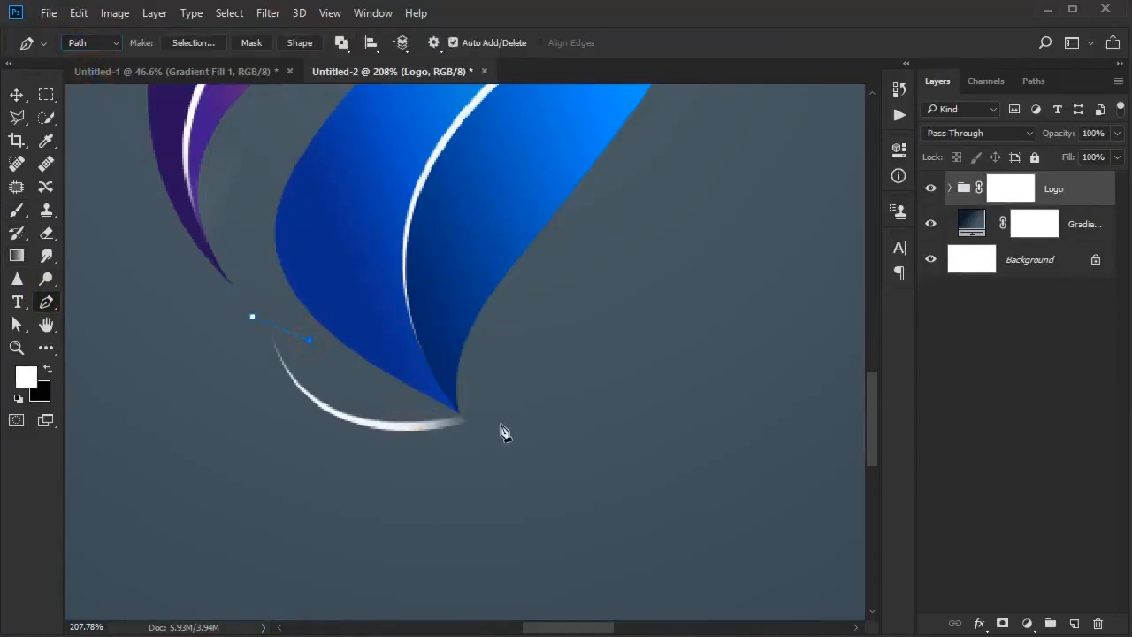
{"action": "left_click_drag", "start_coordinate": [451, 409], "coordinate": [493, 409]}
{"action": "left_click", "coordinate": [526, 508]}
{"action": "left_click", "coordinate": [300, 491]}
{"action": "left_click", "coordinate": [230, 382]}
{"action": "left_click", "coordinate": [252, 317]}
Step: Draw a second closed path around the stray white arc above the orange flame, following the flame's upper edge
{"action": "scroll", "coordinate": [362, 303], "scroll_direction": "down", "scroll_amount": 2}
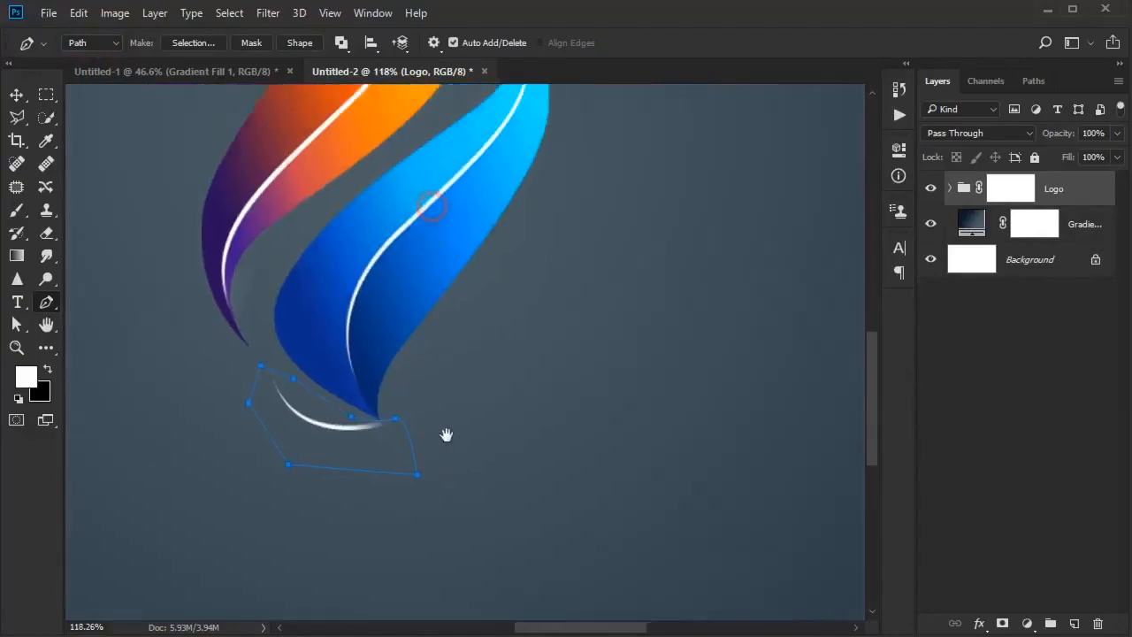
{"action": "scroll", "coordinate": [445, 398], "scroll_direction": "up", "scroll_amount": 5}
{"action": "left_click", "coordinate": [528, 461]}
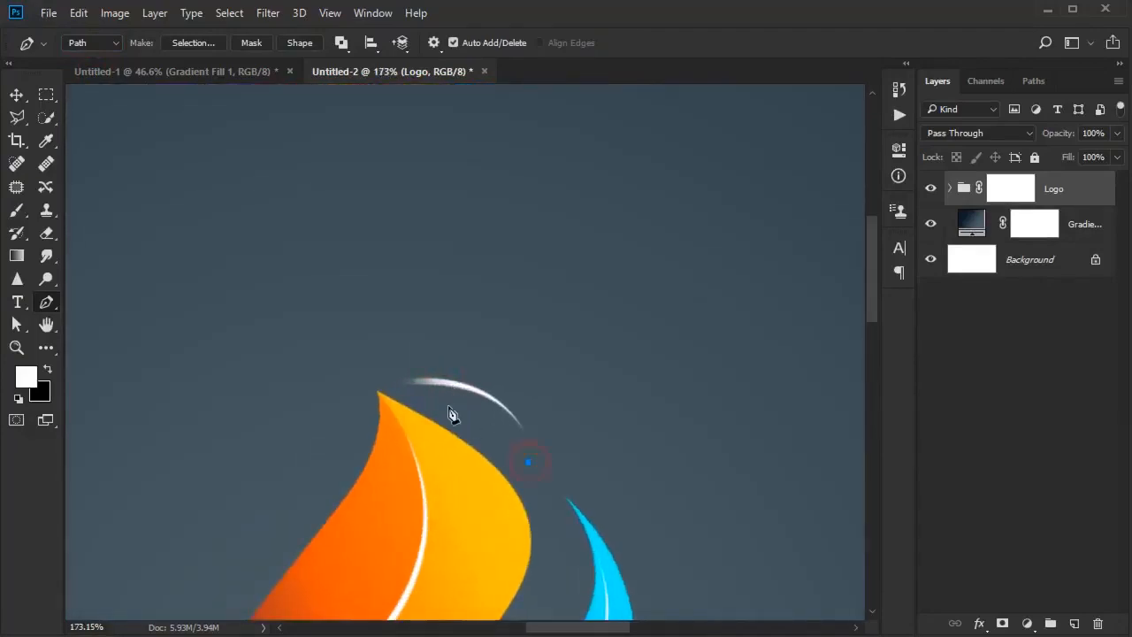
{"action": "left_click_drag", "start_coordinate": [430, 402], "coordinate": [345, 363]}
{"action": "left_click_drag", "start_coordinate": [595, 306], "coordinate": [591, 430]}
{"action": "left_click", "coordinate": [529, 463]}
Step: Convert both paths to a selection and brush black inside it on the Logo mask to hide the two stray arcs
{"action": "scroll", "coordinate": [533, 469], "scroll_direction": "down", "scroll_amount": 6}
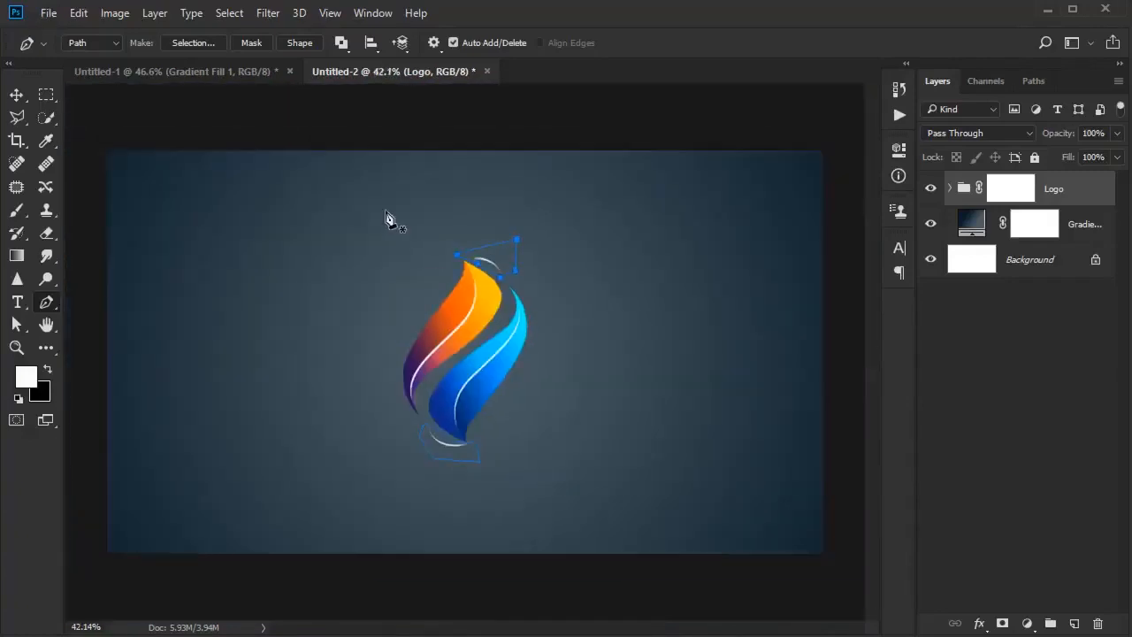
{"action": "left_click", "coordinate": [194, 42]}
{"action": "key", "text": "Return"}
{"action": "left_click", "coordinate": [16, 210]}
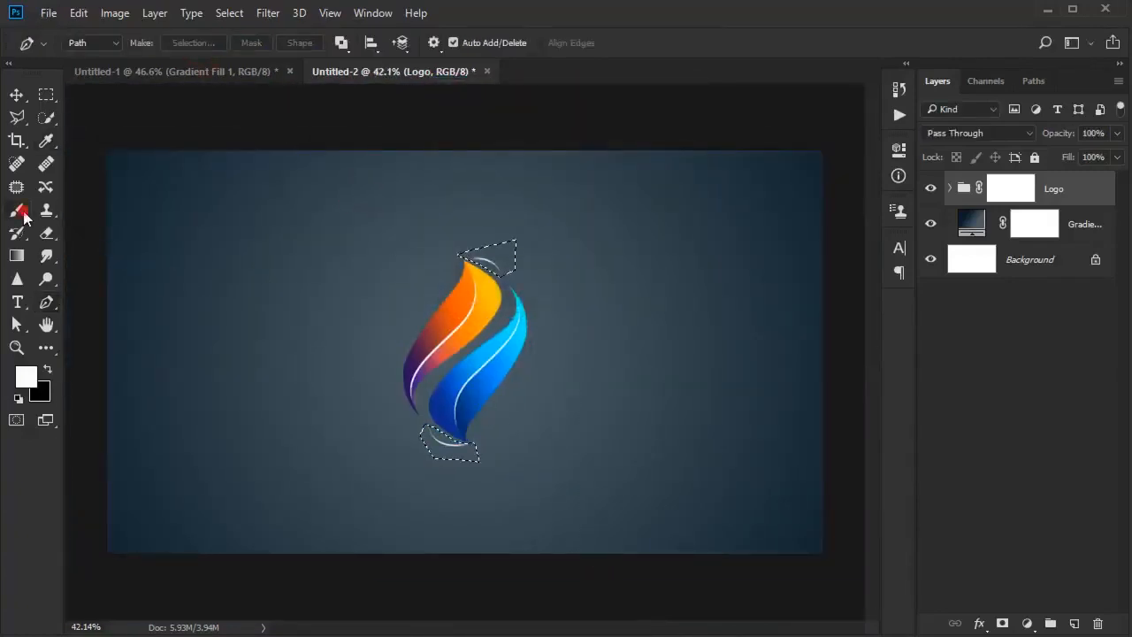
{"action": "left_click", "coordinate": [1015, 189]}
{"action": "key", "text": "x"}
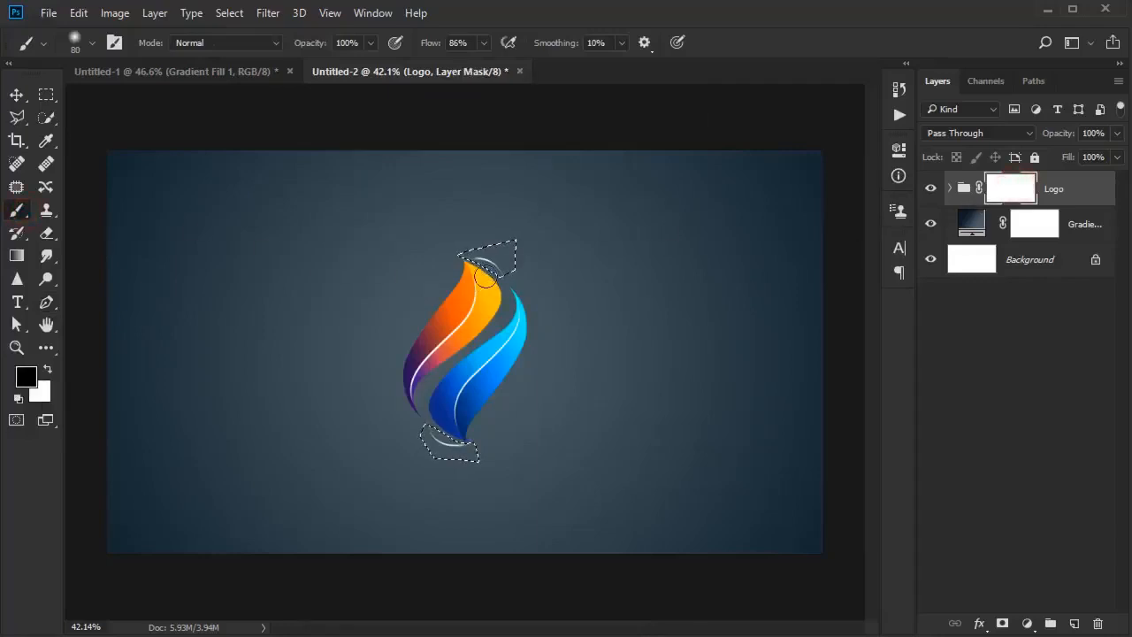
{"action": "left_click_drag", "start_coordinate": [472, 259], "coordinate": [506, 257]}
{"action": "left_click_drag", "start_coordinate": [379, 450], "coordinate": [469, 434]}
{"action": "key", "text": "ctrl+d"}
{"action": "left_click", "coordinate": [16, 95]}
{"action": "scroll", "coordinate": [651, 350], "scroll_direction": "down", "scroll_amount": 1}
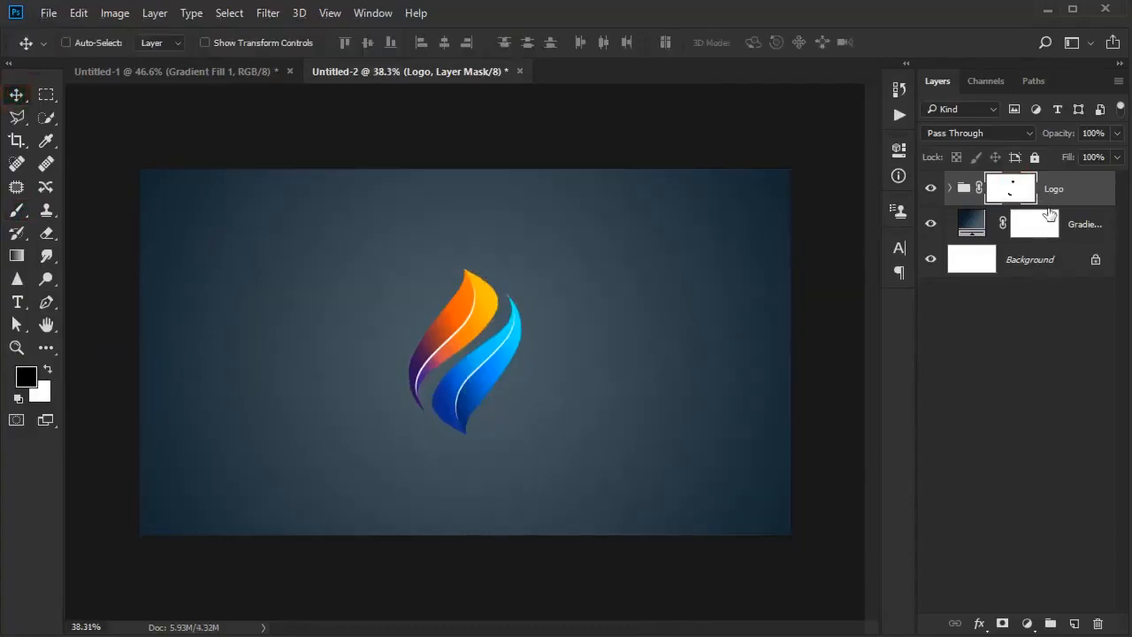
Step: Scale the Logo group down to about 96% around its centre
{"action": "left_click", "coordinate": [972, 224]}
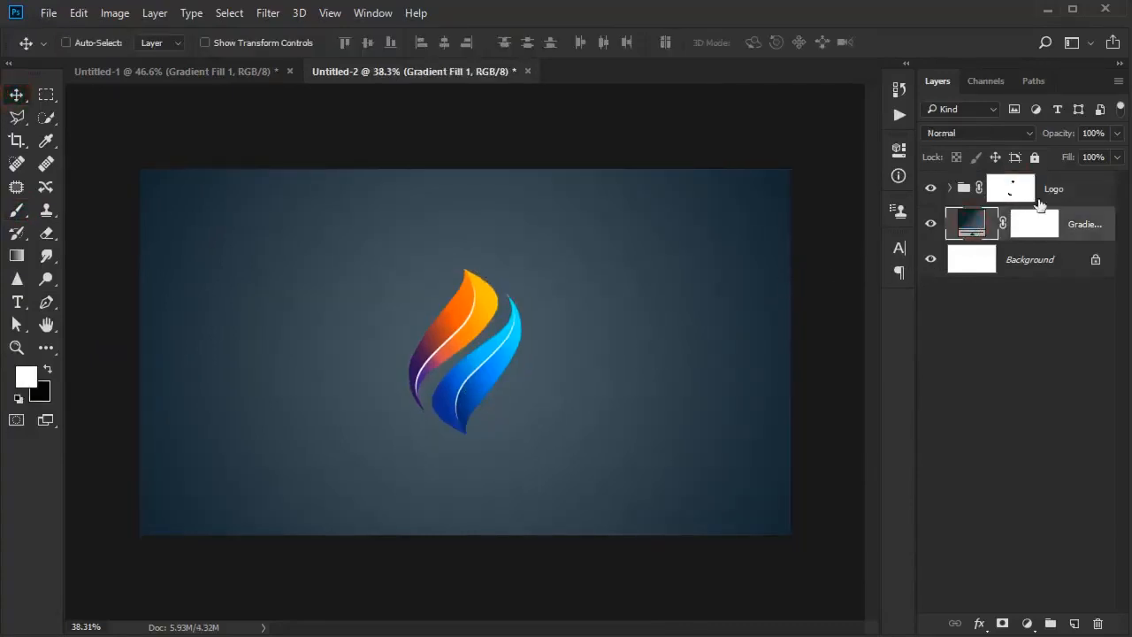
{"action": "left_click", "coordinate": [1040, 190]}
{"action": "key", "text": "ctrl+t"}
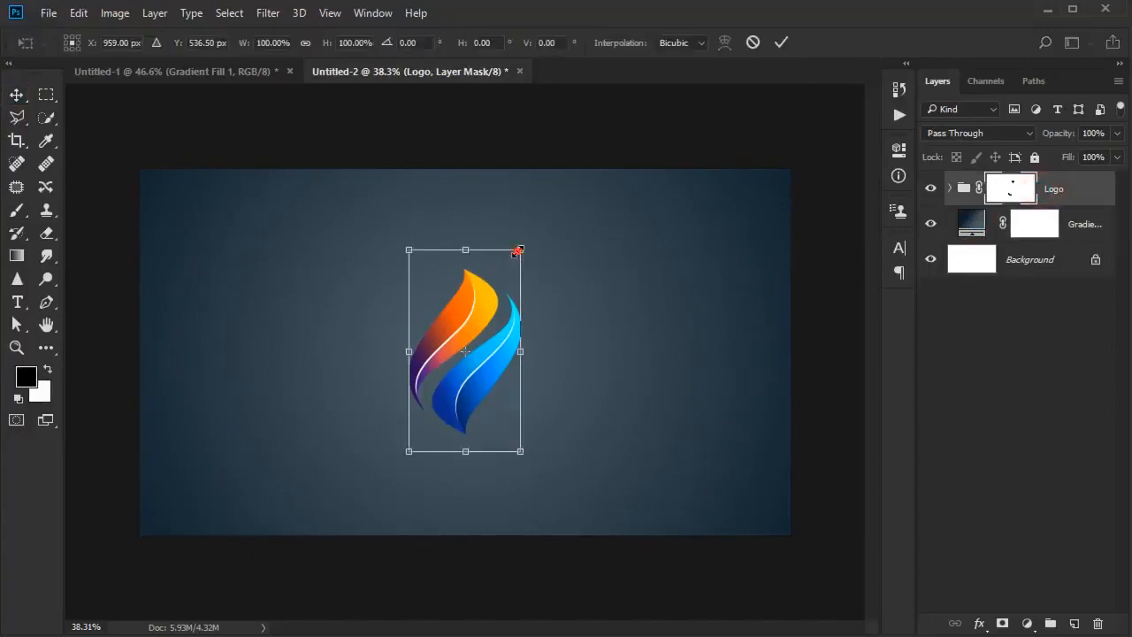
{"action": "left_click", "coordinate": [781, 42]}
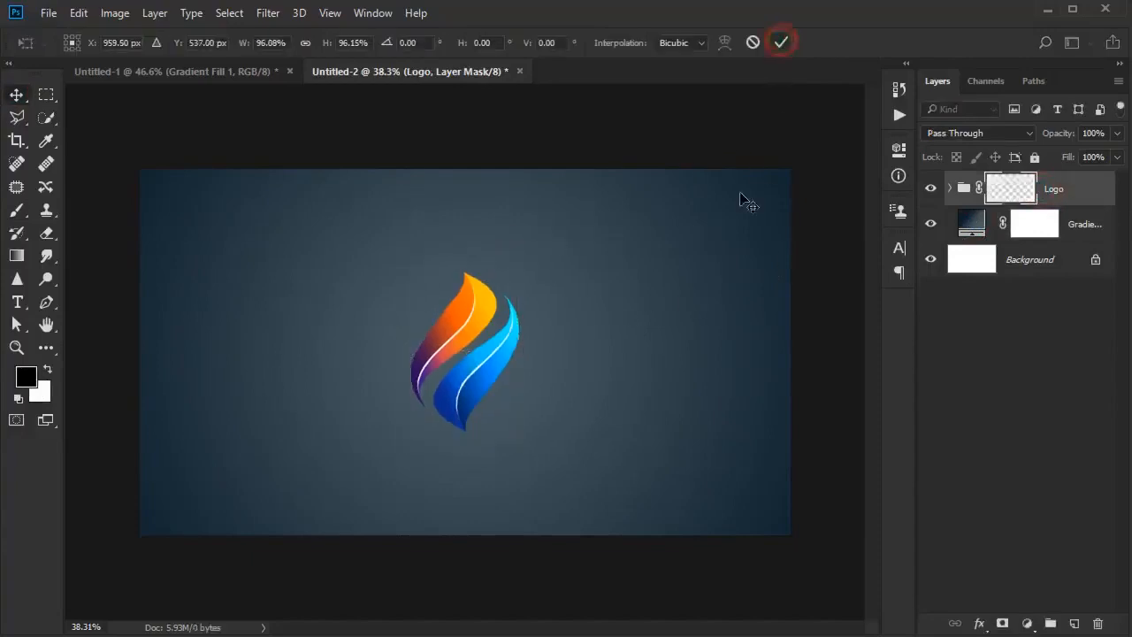
{"action": "scroll", "coordinate": [571, 341], "scroll_direction": "up", "scroll_amount": 3}
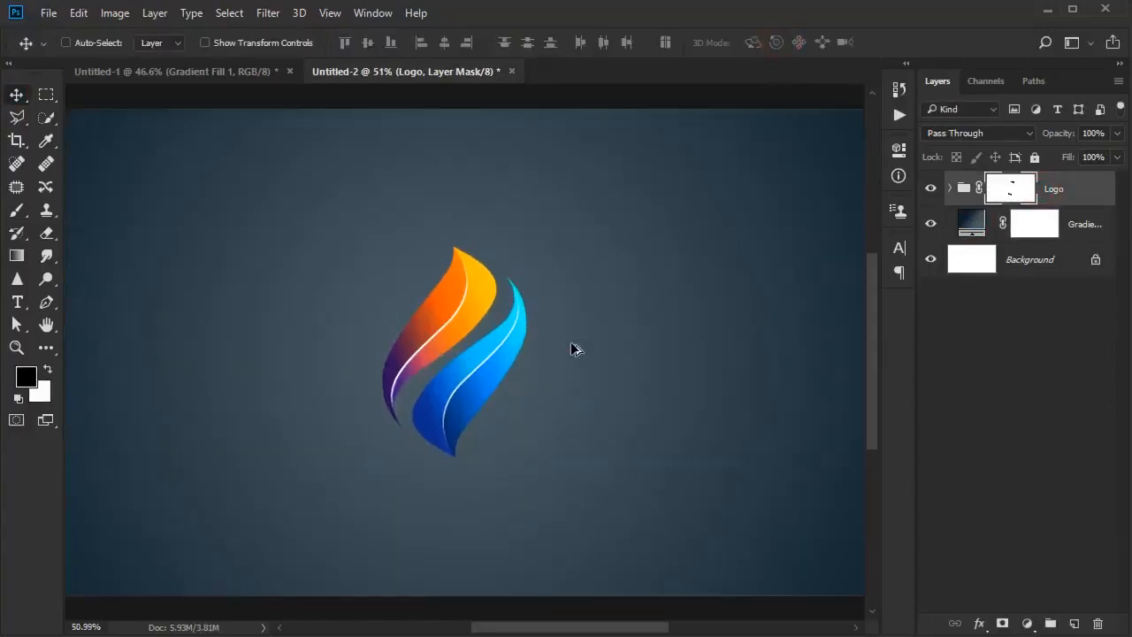
{"action": "scroll", "coordinate": [570, 342], "scroll_direction": "down", "scroll_amount": 2}
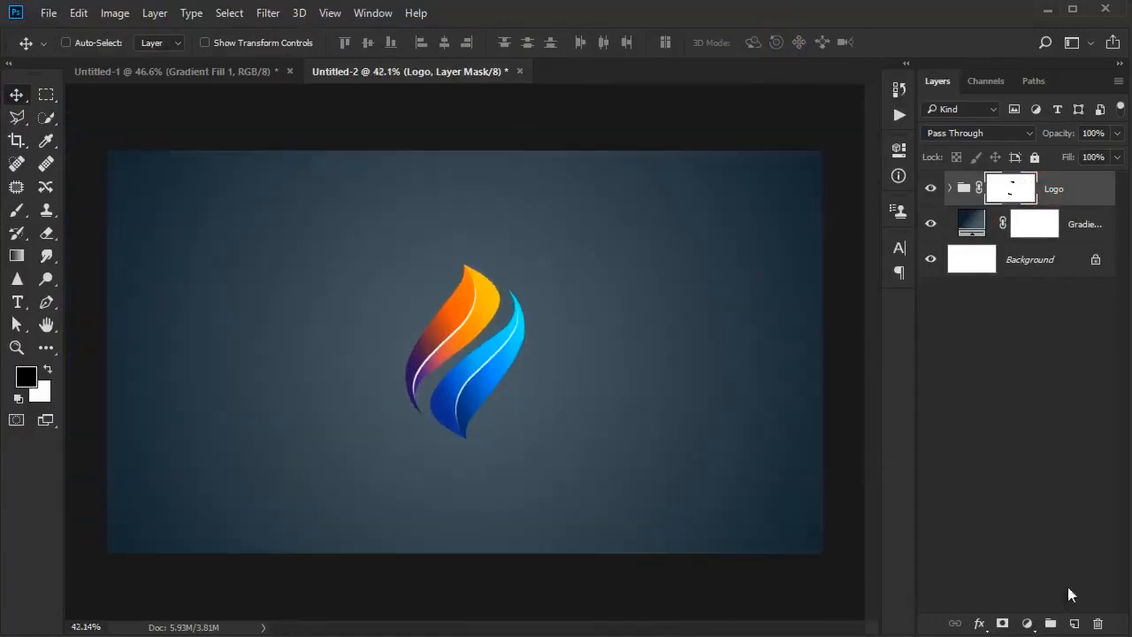
Step: Create a layer directly above the gradient fill and paint one soft black 80 px brush dot on it
{"action": "left_click", "coordinate": [1081, 227]}
{"action": "left_click", "coordinate": [1074, 624]}
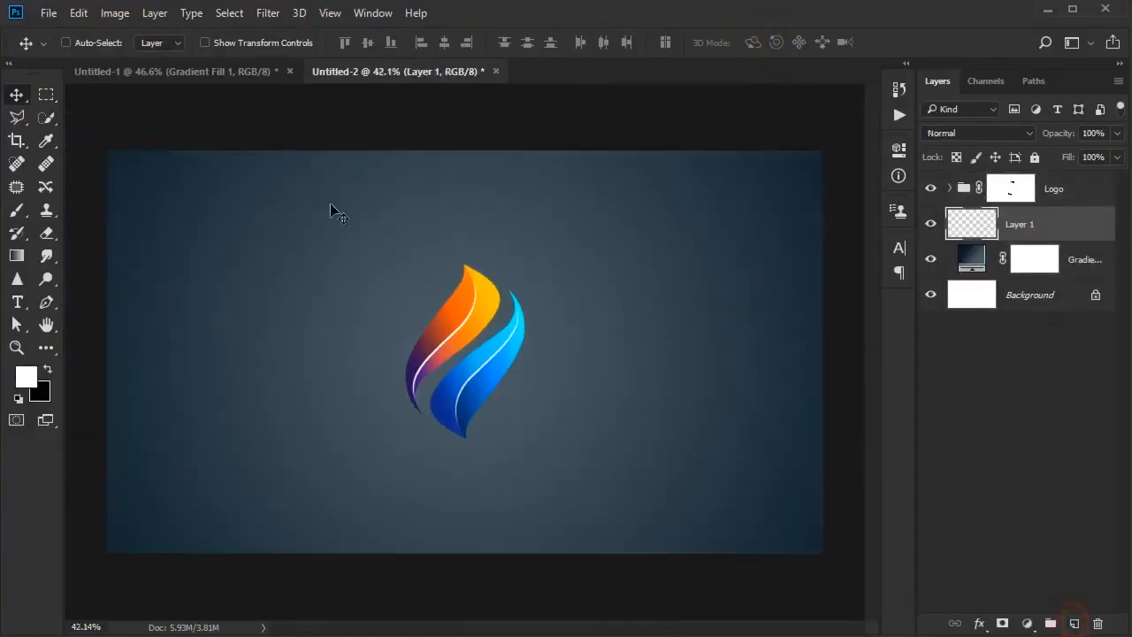
{"action": "left_click", "coordinate": [17, 210]}
{"action": "left_click", "coordinate": [48, 368]}
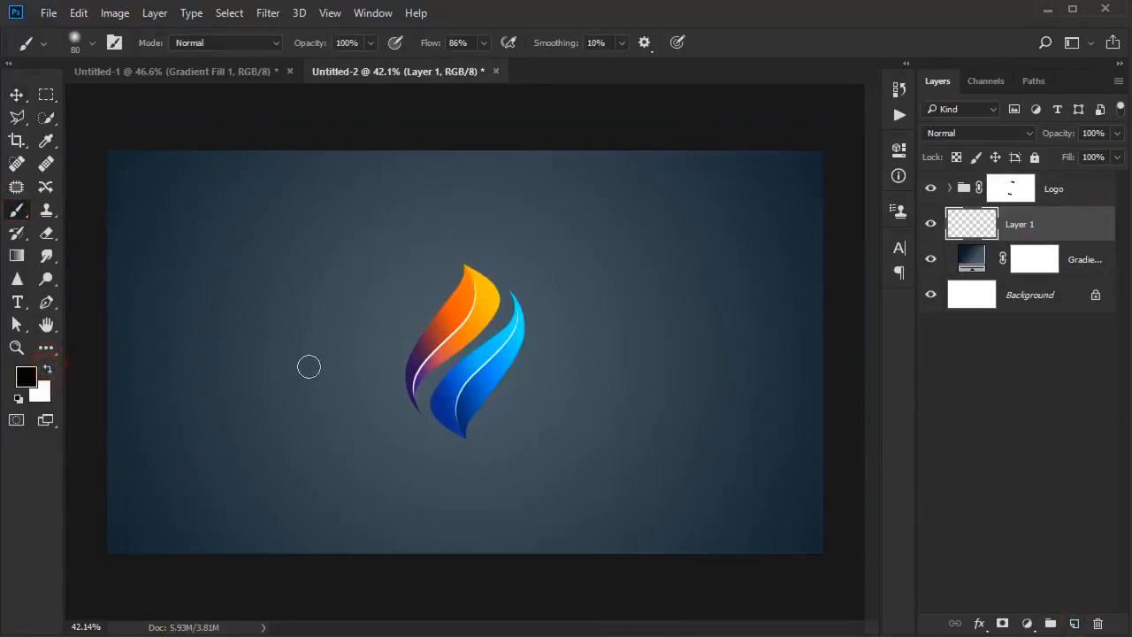
{"action": "left_click", "coordinate": [299, 308]}
Step: Move the black dot just below the logo and flatten it into a shadow at 262.20% width and 33.59% height
{"action": "left_click", "coordinate": [8, 103]}
{"action": "mouse_move", "coordinate": [242, 245]}
{"action": "left_mouse_down"}
{"action": "mouse_move", "coordinate": [384, 435]}
{"action": "mouse_move", "coordinate": [373, 379]}
{"action": "left_mouse_up"}
{"action": "key", "text": "ctrl+t"}
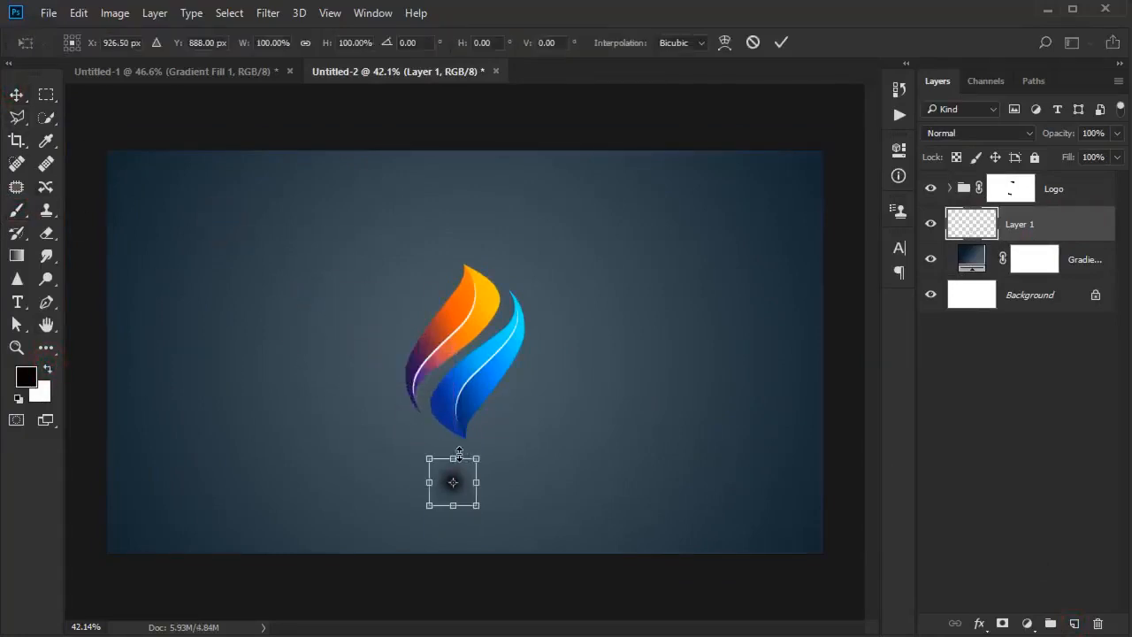
{"action": "mouse_move", "coordinate": [453, 460]}
{"action": "left_mouse_down"}
{"action": "mouse_move", "coordinate": [453, 475]}
{"action": "mouse_move", "coordinate": [525, 480]}
{"action": "mouse_move", "coordinate": [515, 483]}
{"action": "left_mouse_up"}
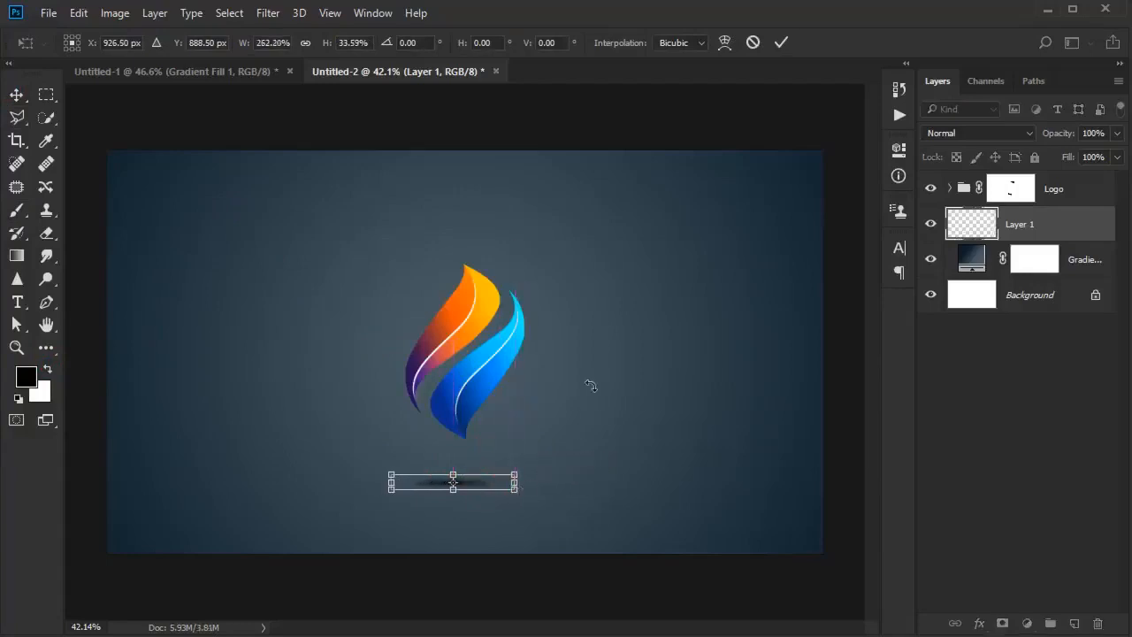
{"action": "left_click", "coordinate": [781, 42]}
{"action": "left_click_drag", "start_coordinate": [610, 336], "coordinate": [611, 311]}
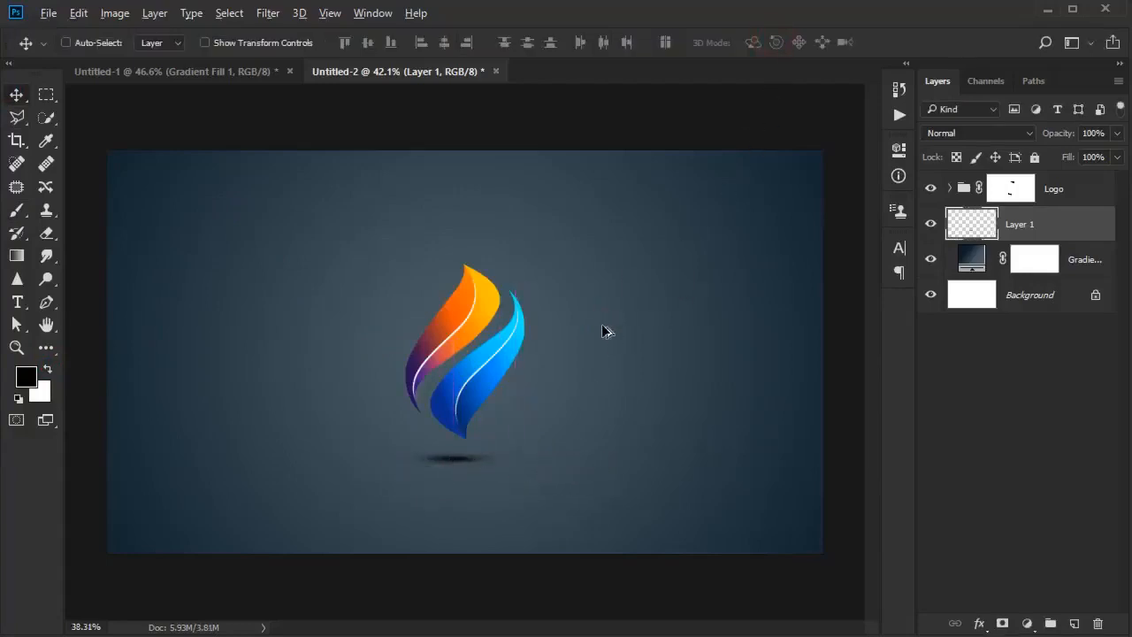
Step: Lower the shadow layer's opacity to 44% and scale the shadow to 117.58% width and 132.56% height
{"action": "scroll", "coordinate": [603, 327], "scroll_direction": "down", "scroll_amount": 2}
{"action": "left_click_drag", "start_coordinate": [1057, 133], "coordinate": [1009, 138]}
{"action": "key", "text": "ctrl+t"}
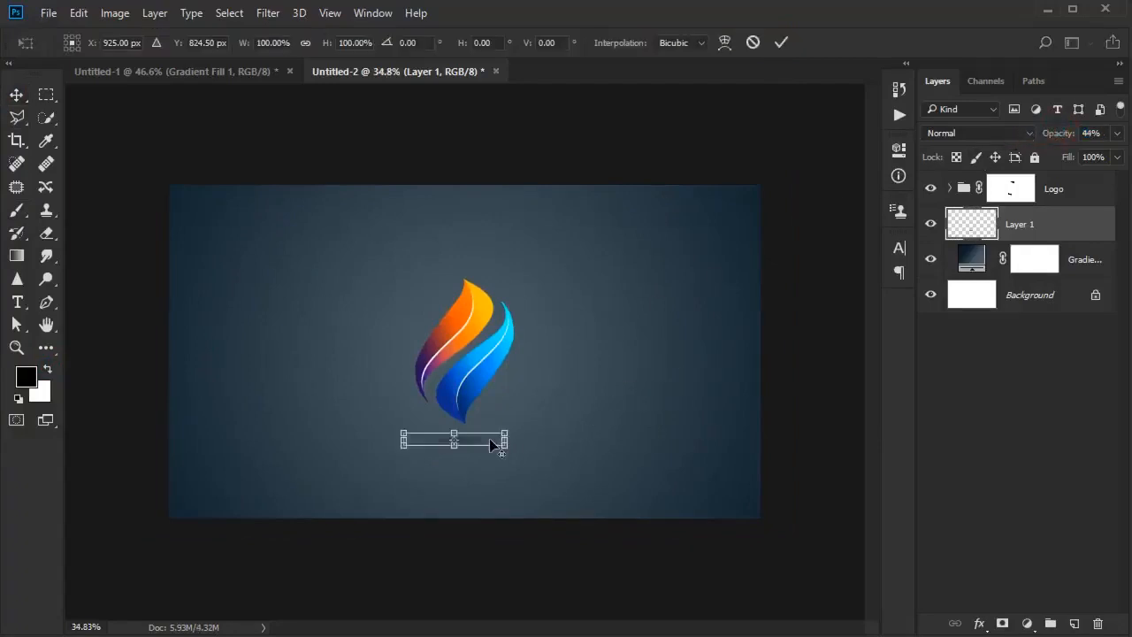
{"action": "left_click_drag", "start_coordinate": [507, 438], "coordinate": [513, 440]}
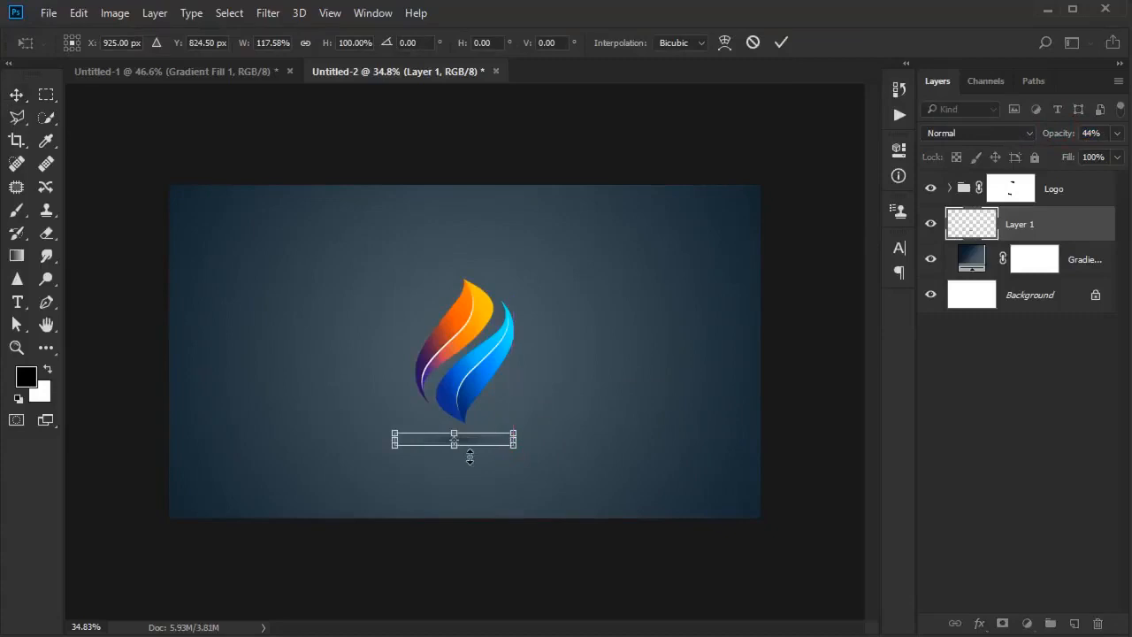
{"action": "scroll", "coordinate": [466, 456], "scroll_direction": "up", "scroll_amount": 5}
{"action": "left_click_drag", "start_coordinate": [450, 485], "coordinate": [451, 478]}
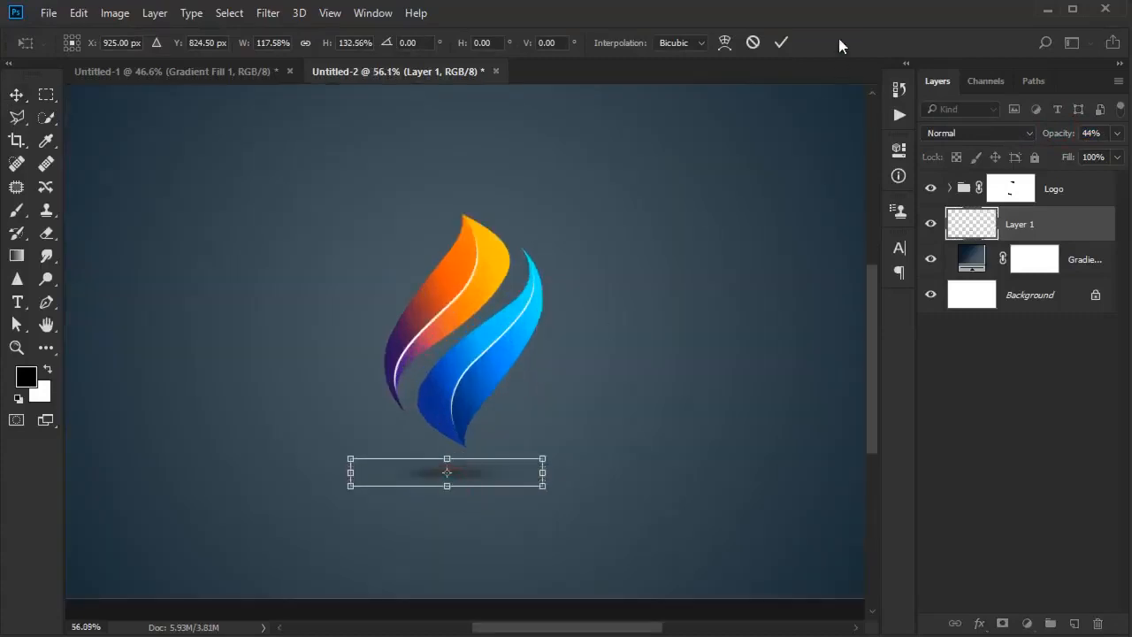
{"action": "left_click", "coordinate": [781, 41]}
{"action": "scroll", "coordinate": [636, 294], "scroll_direction": "down", "scroll_amount": 3}
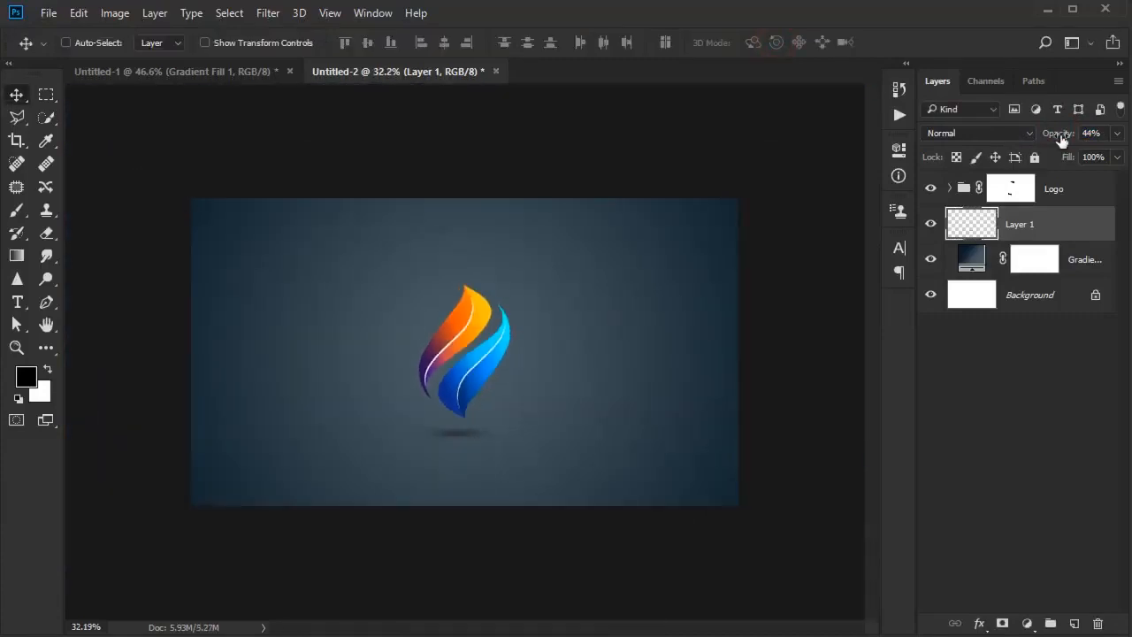
Step: Centre the Logo group horizontally on the whole canvas
{"action": "left_click", "coordinate": [1037, 187]}
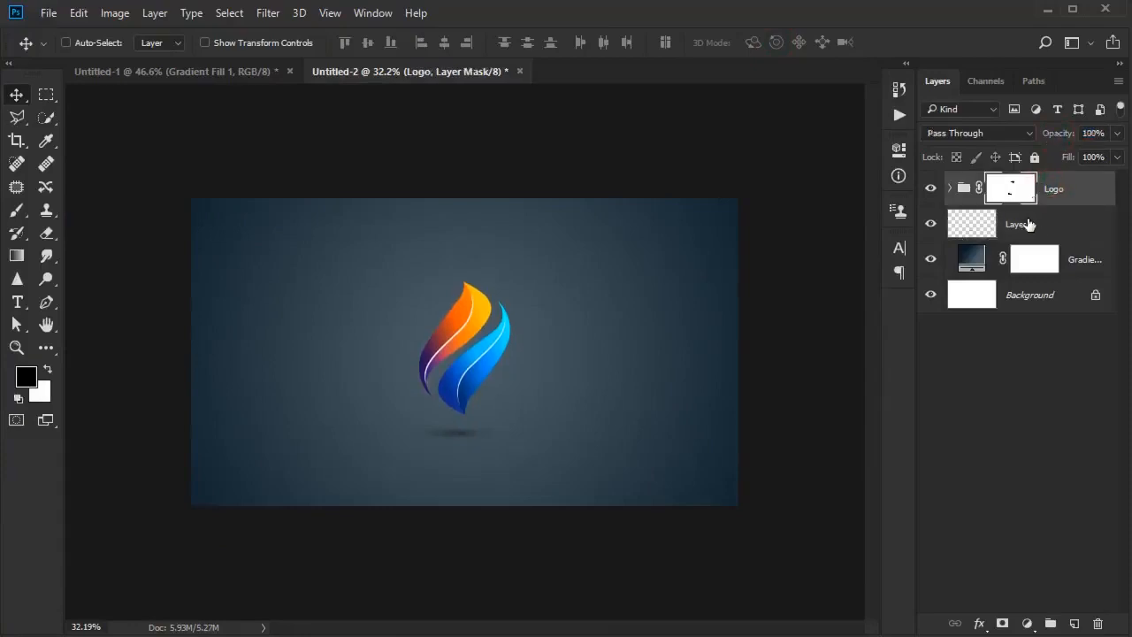
{"action": "key", "text": "ctrl+a"}
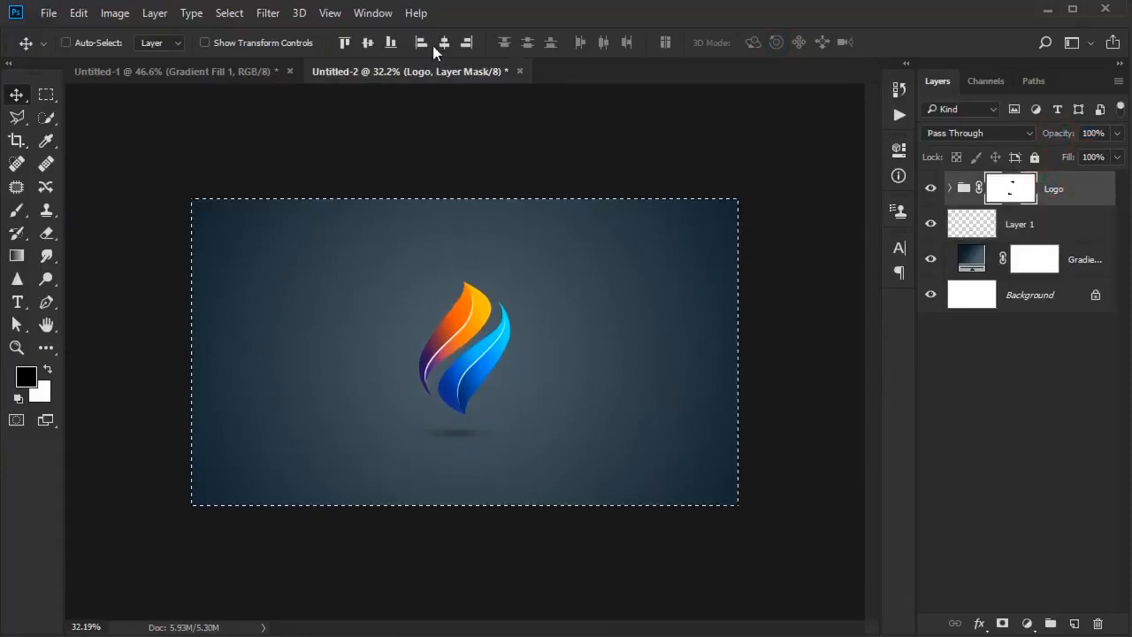
{"action": "left_click", "coordinate": [440, 45]}
{"action": "key", "text": "ctrl+d"}
Step: Centre the shadow on Layer 1 horizontally on the whole canvas
{"action": "left_click", "coordinate": [1050, 223]}
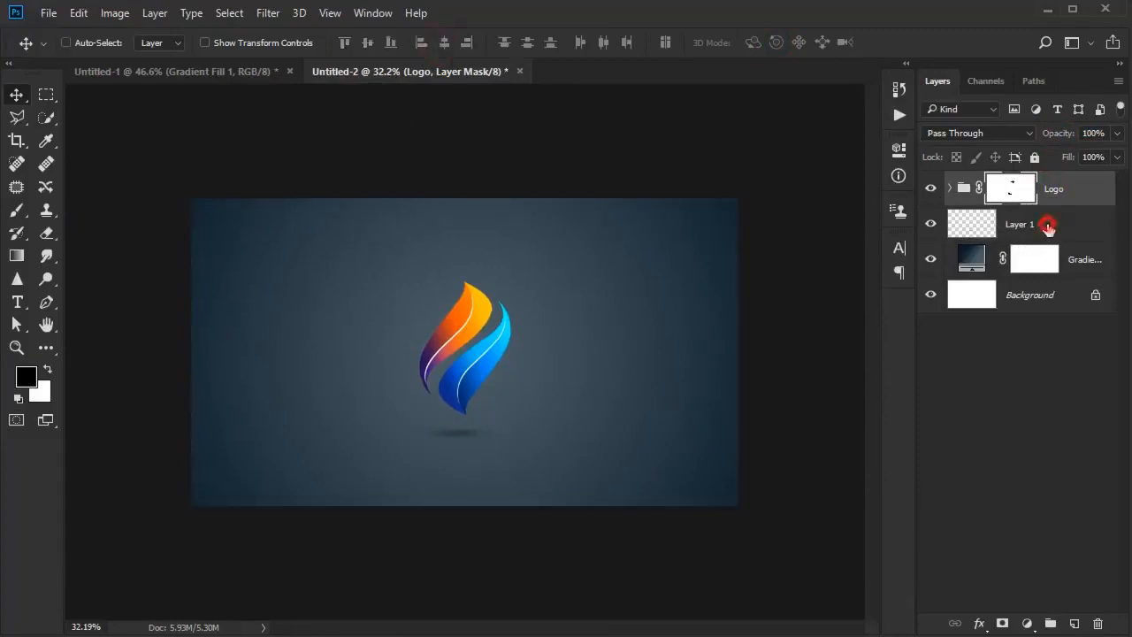
{"action": "key", "text": "ctrl+a"}
{"action": "left_click", "coordinate": [446, 42]}
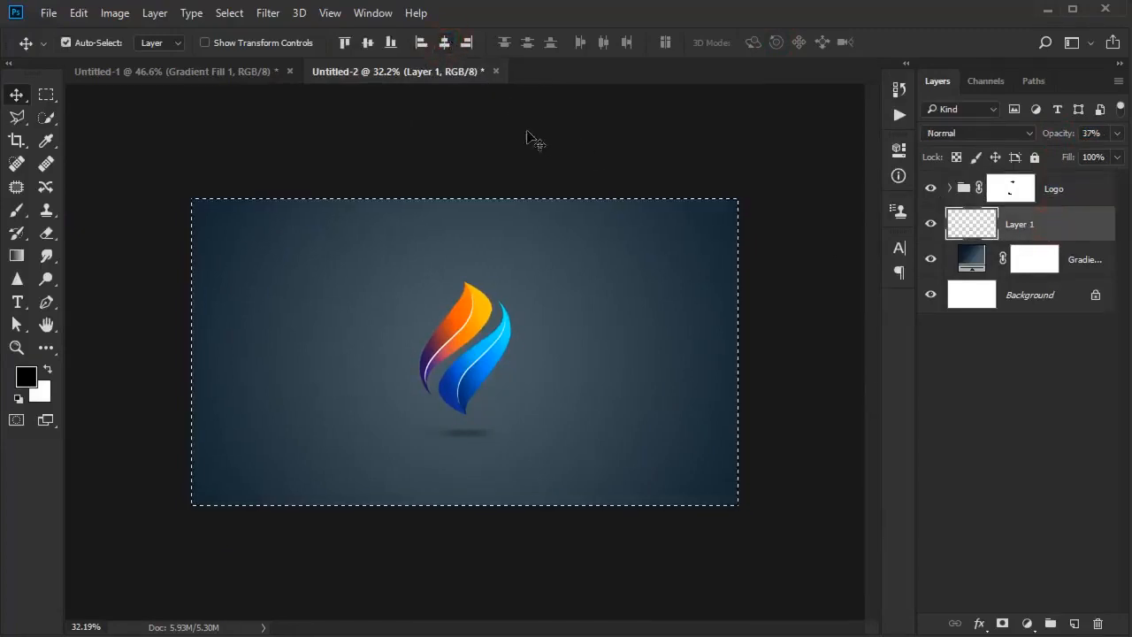
{"action": "key", "text": "ctrl+d"}
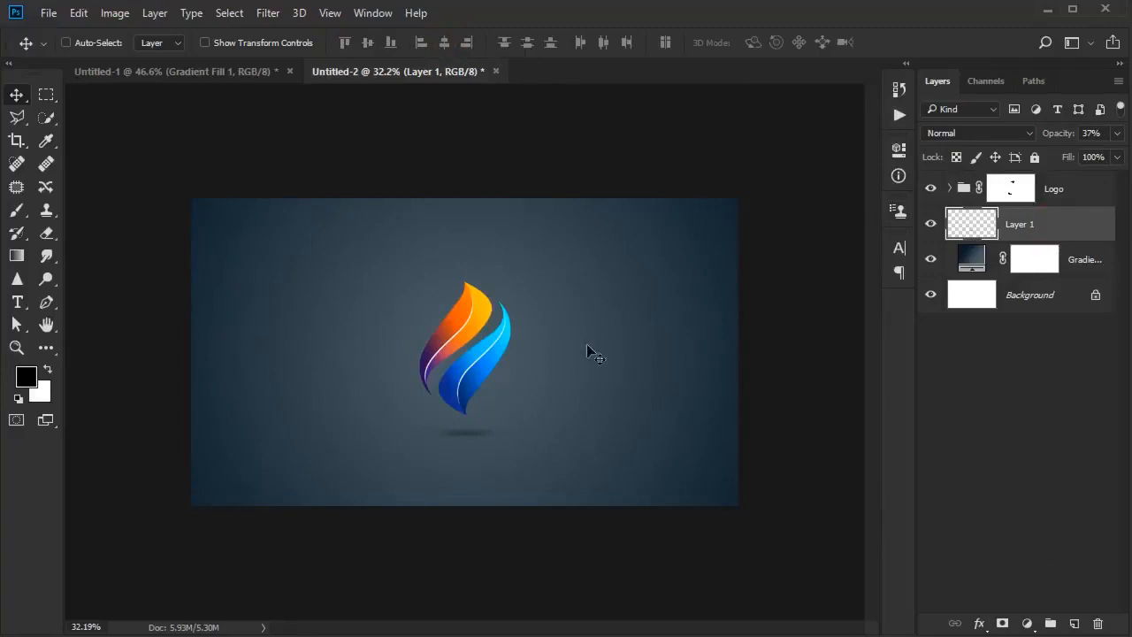
Step: Add the text "LOGO NAME" beside the blue flame in Calibri Regular at 10.01 pt
{"action": "left_click", "coordinate": [18, 302]}
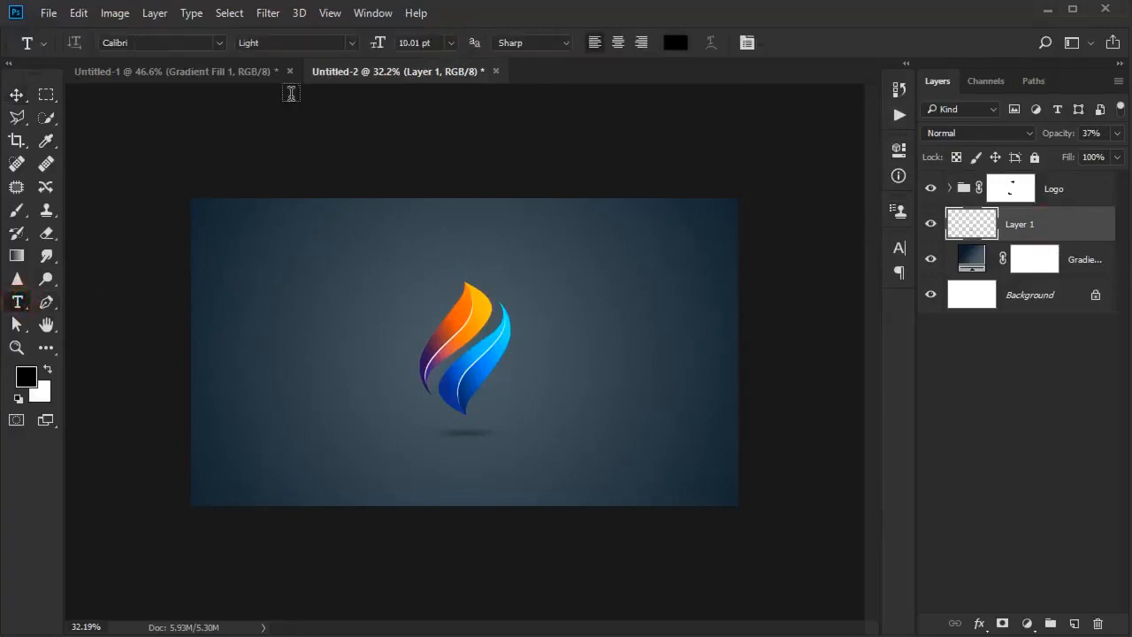
{"action": "left_click", "coordinate": [350, 42]}
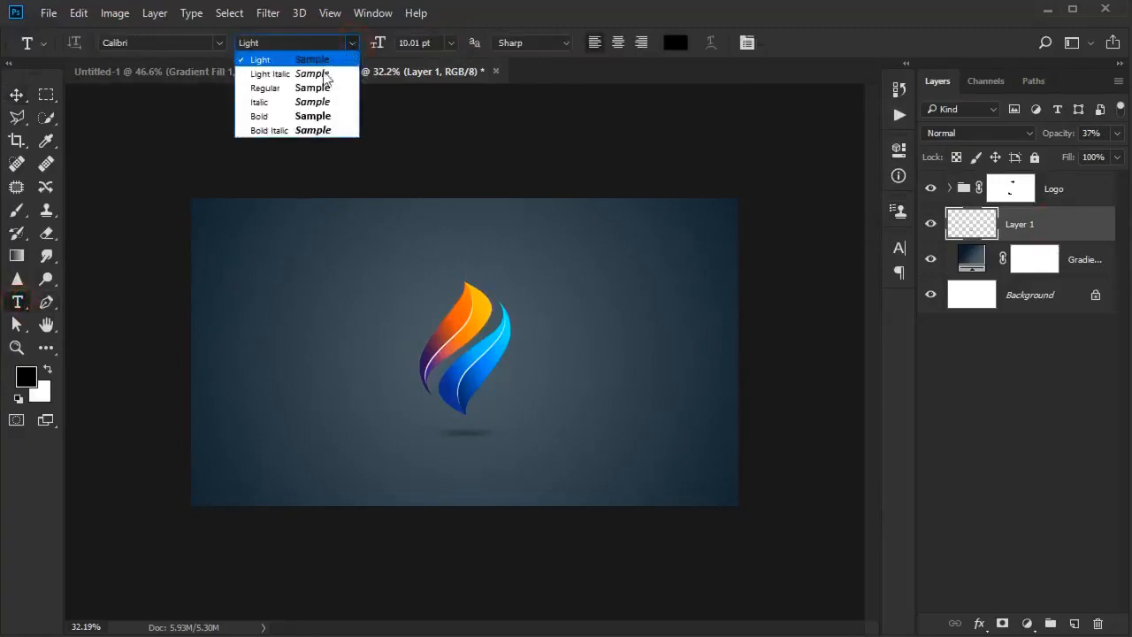
{"action": "left_click", "coordinate": [304, 89]}
{"action": "left_click", "coordinate": [218, 42]}
{"action": "left_click", "coordinate": [219, 43]}
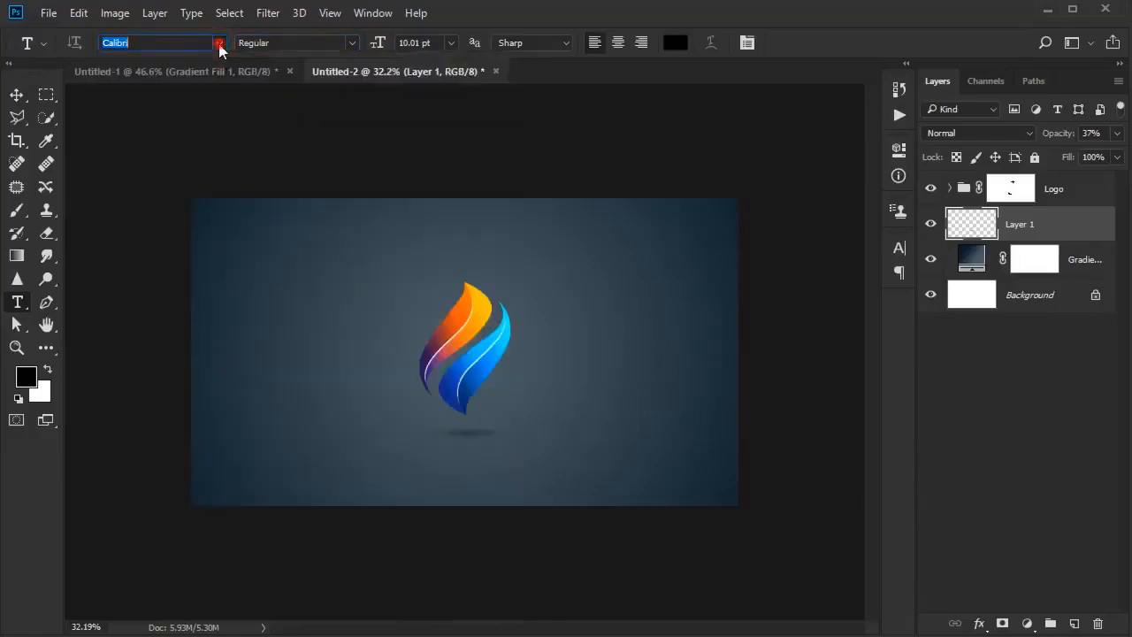
{"action": "left_click", "coordinate": [522, 363]}
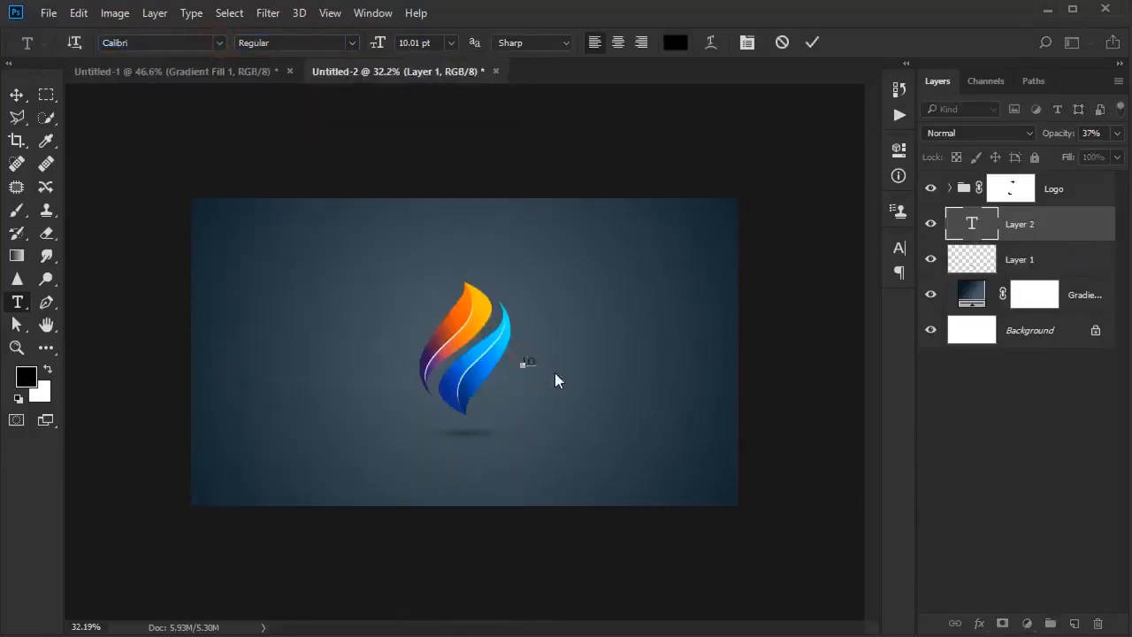
{"action": "type", "text": "LOGO NAME"}
Step: Change the colour of the LOGO NAME text to white, ffffff
{"action": "left_click", "coordinate": [953, 224]}
{"action": "left_click", "coordinate": [954, 223]}
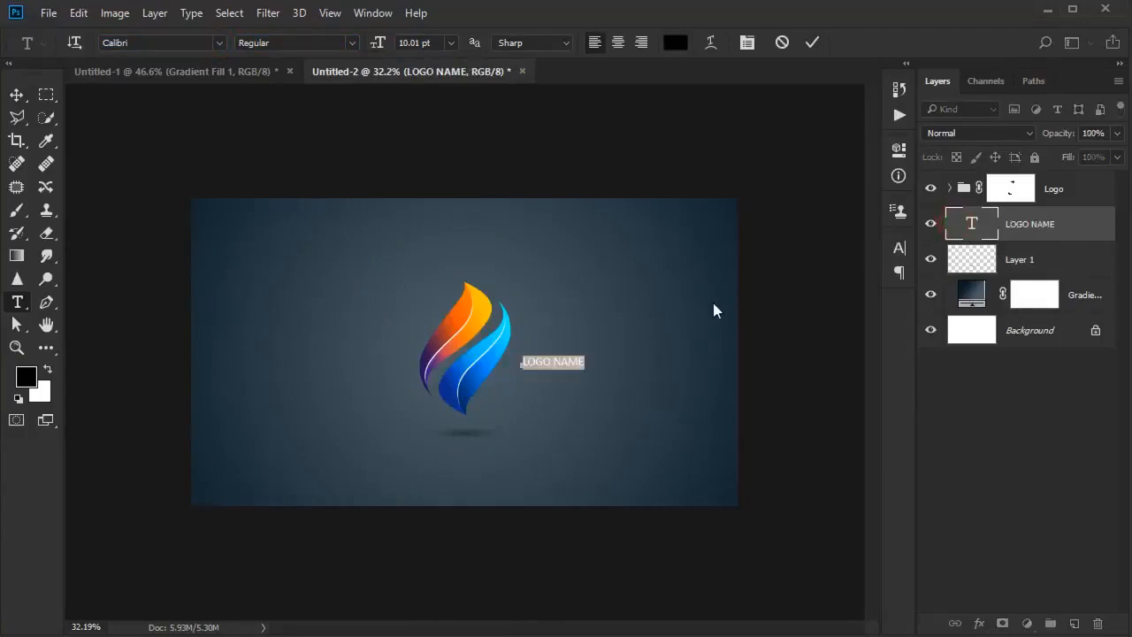
{"action": "scroll", "coordinate": [713, 303], "scroll_direction": "up", "scroll_amount": 3}
{"action": "left_click", "coordinate": [675, 43]}
{"action": "type", "text": "ffffff"}
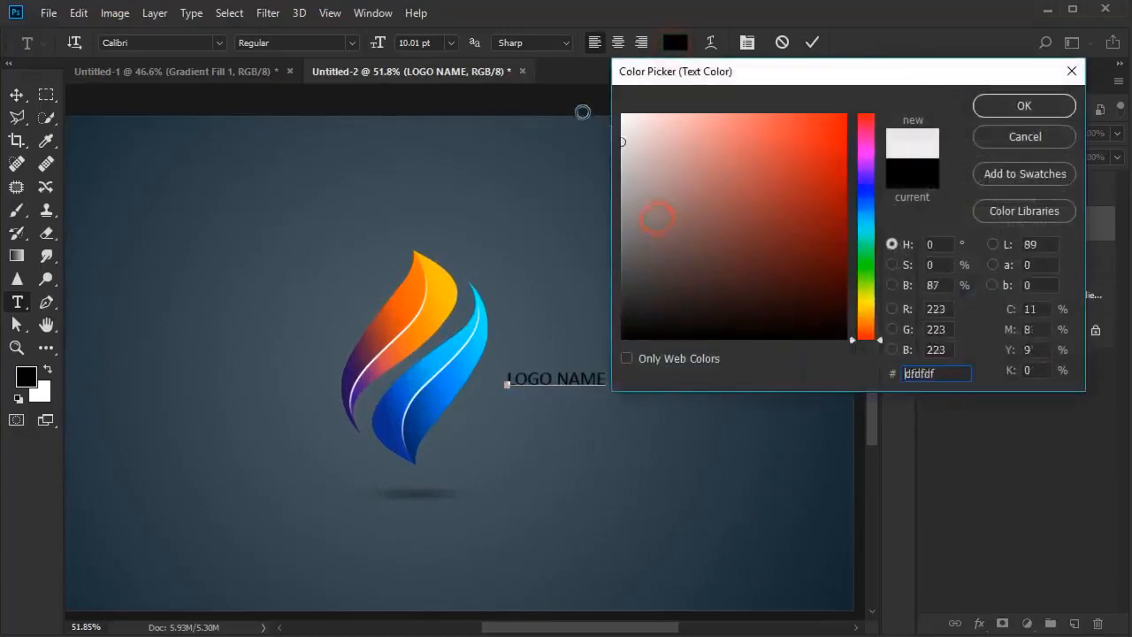
{"action": "left_click", "coordinate": [1018, 107]}
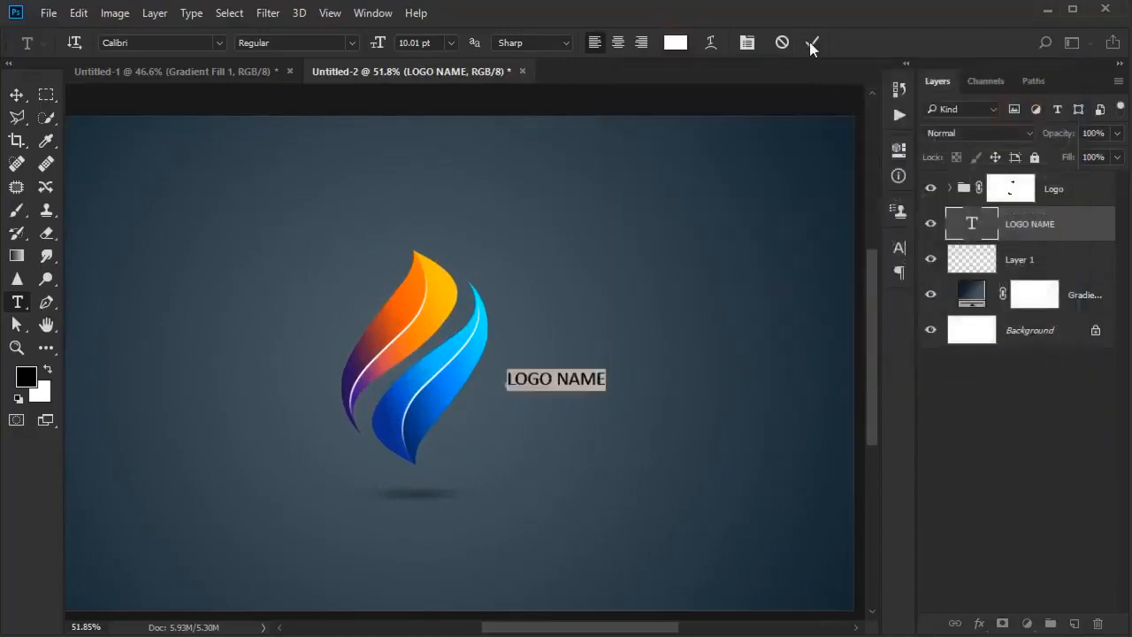
{"action": "left_click", "coordinate": [812, 43]}
Step: Enlarge the LOGO NAME text to 17.03 pt and place a duplicate of it directly below
{"action": "scroll", "coordinate": [686, 348], "scroll_direction": "down", "scroll_amount": 2}
{"action": "key", "text": "ctrl+t"}
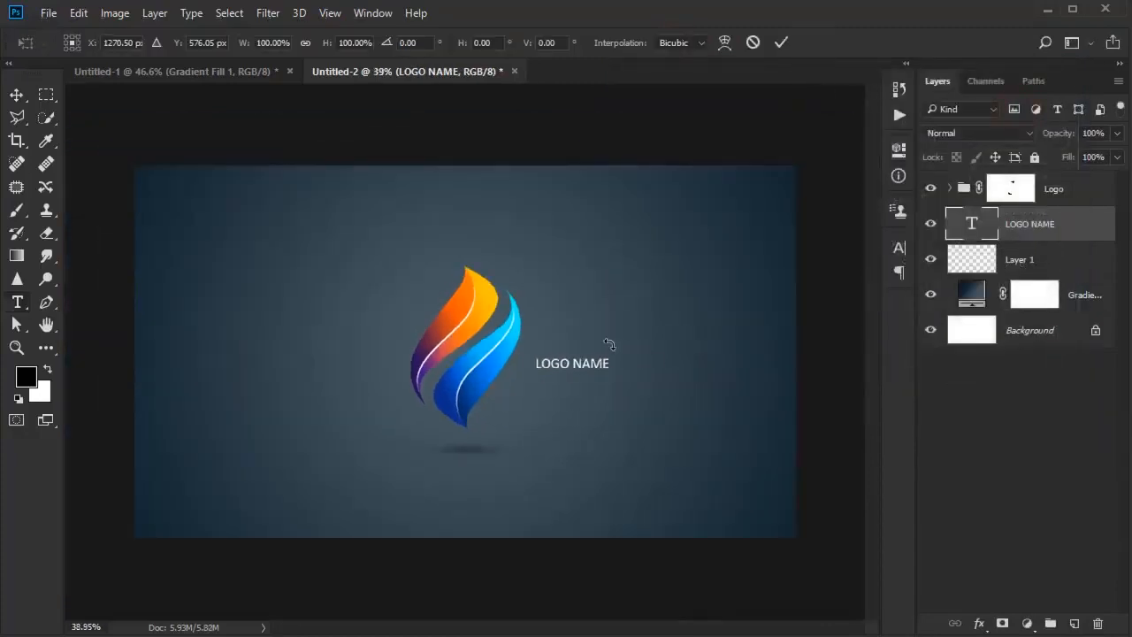
{"action": "left_click_drag", "start_coordinate": [614, 353], "coordinate": [635, 345]}
{"action": "left_click_drag", "start_coordinate": [630, 272], "coordinate": [686, 299]}
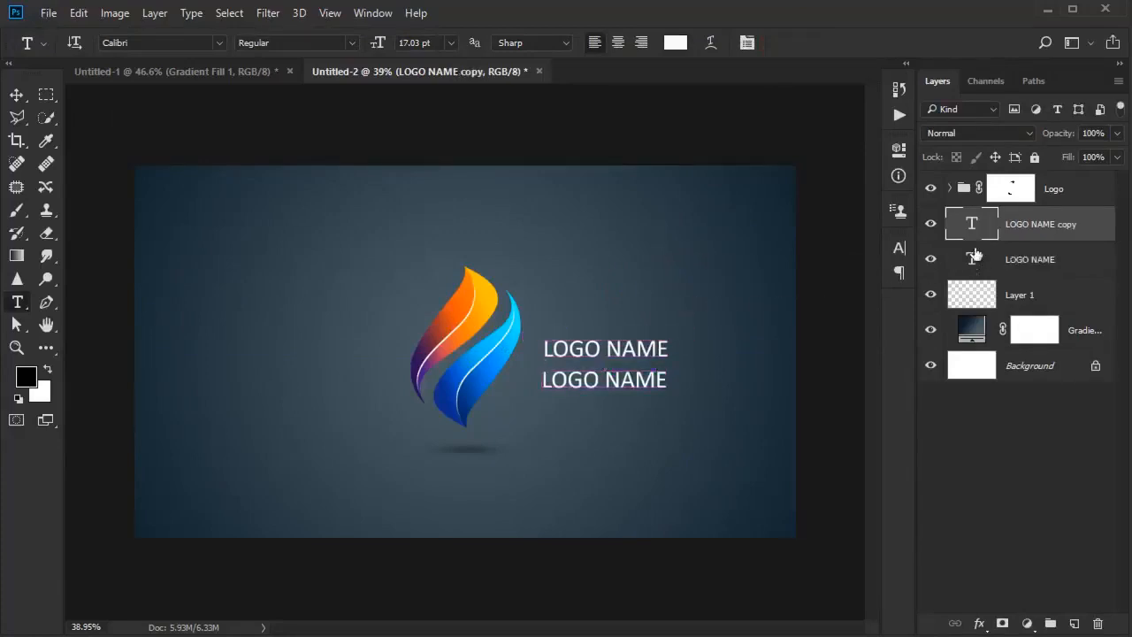
{"action": "double_click", "coordinate": [973, 227]}
{"action": "type", "text": "Cre"}
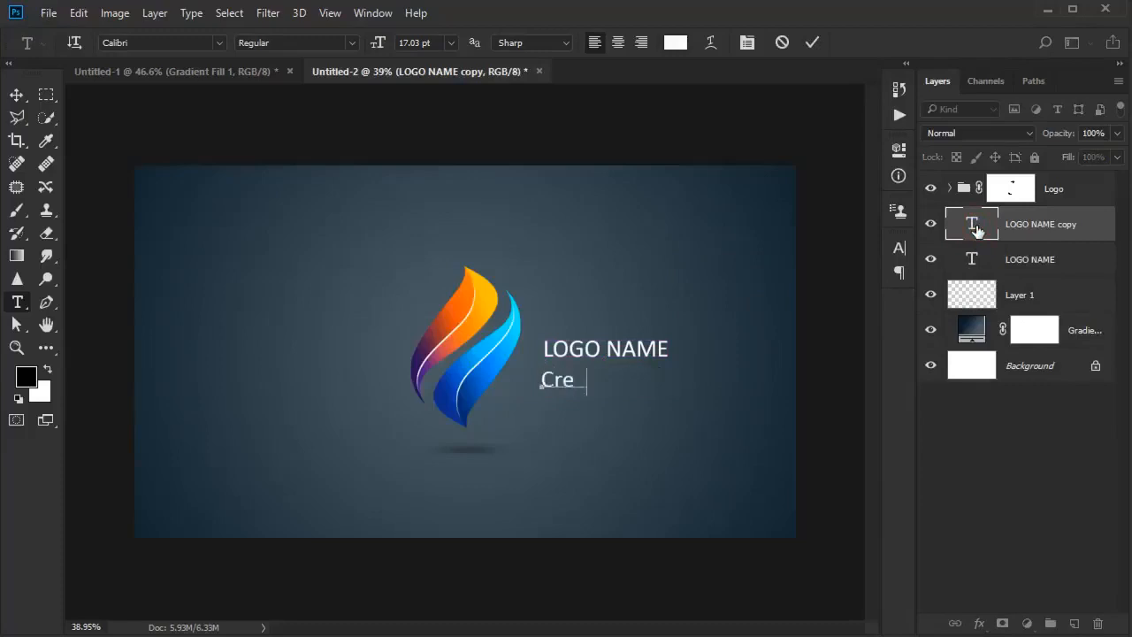
{"action": "type", "text": "ated"}
{"action": "key", "text": "Left"}
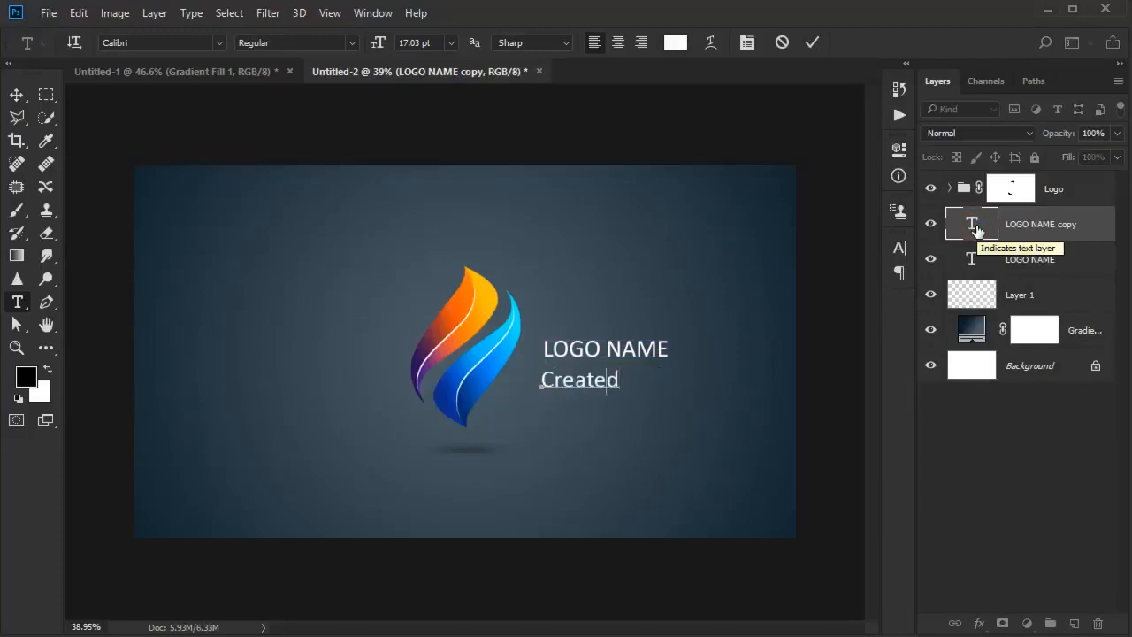
{"action": "key", "text": "ctrl+a"}
{"action": "key", "text": "BackSpace"}
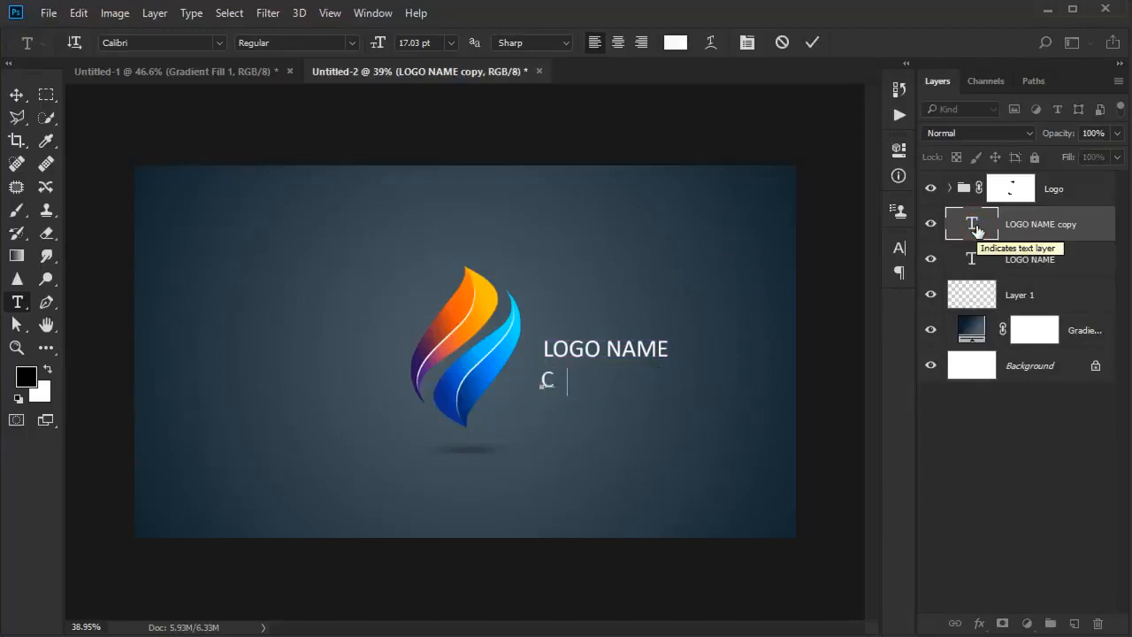
Step: Replace the duplicated text with a capitalised credit line reading "CREATED BY" followed by the creator's name
{"action": "type", "text": "CREA "}
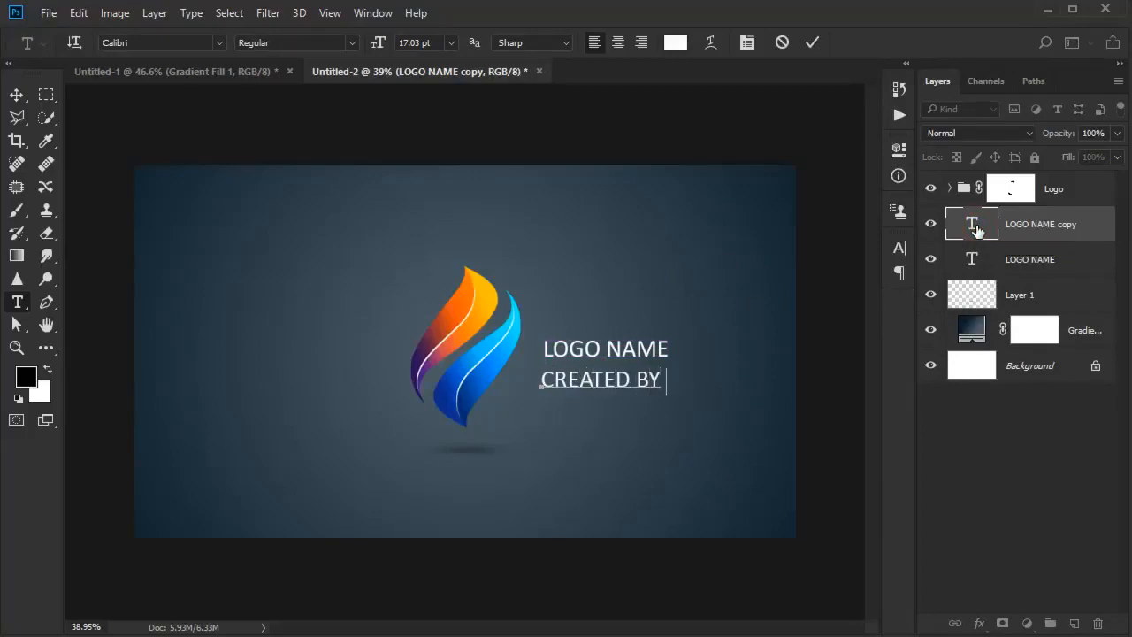
{"action": "type", "text": "TED BY VXA"}
{"action": "type", "text": "DA"}
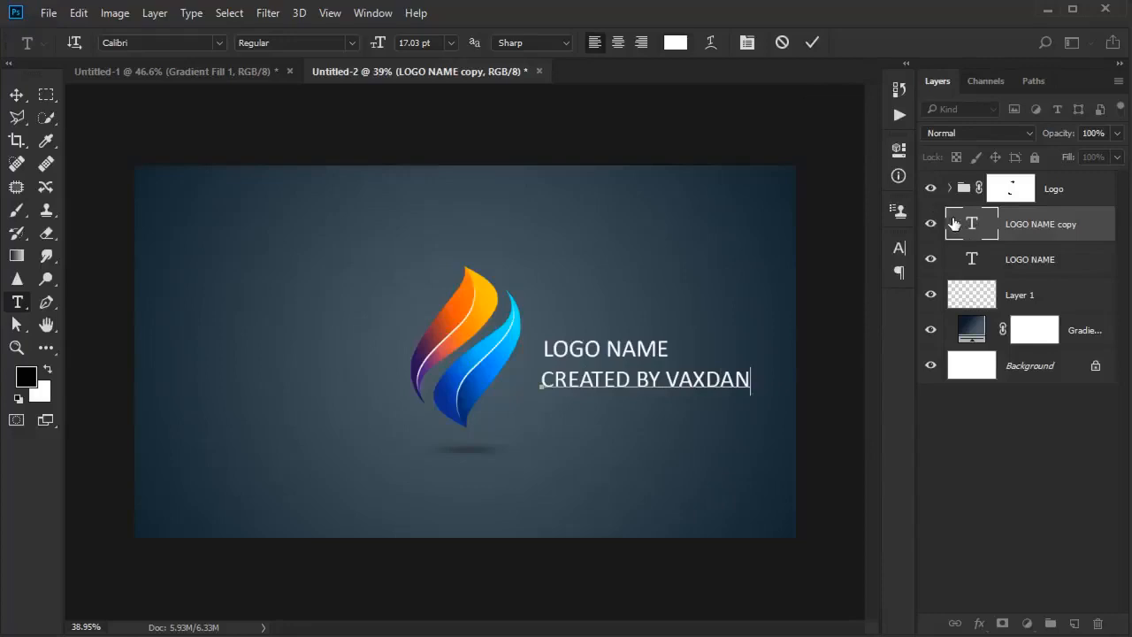
{"action": "type", "text": "N"}
Step: Set the credit line to the Calibri Light style at 8.03 pt
{"action": "double_click", "coordinate": [971, 223]}
{"action": "left_click", "coordinate": [352, 43]}
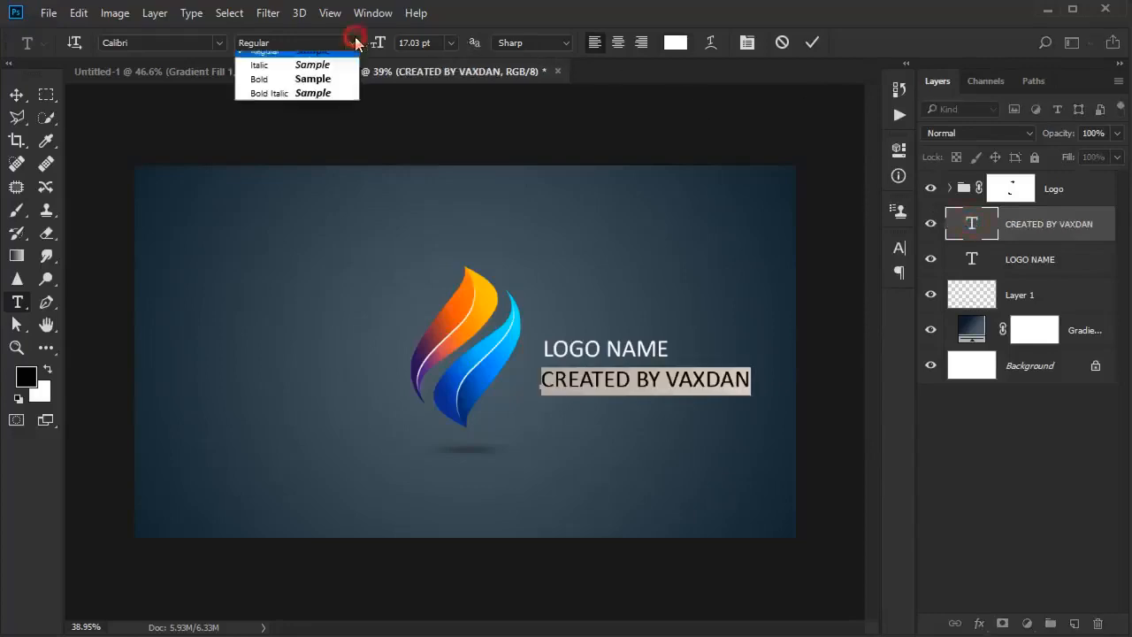
{"action": "left_click", "coordinate": [301, 59]}
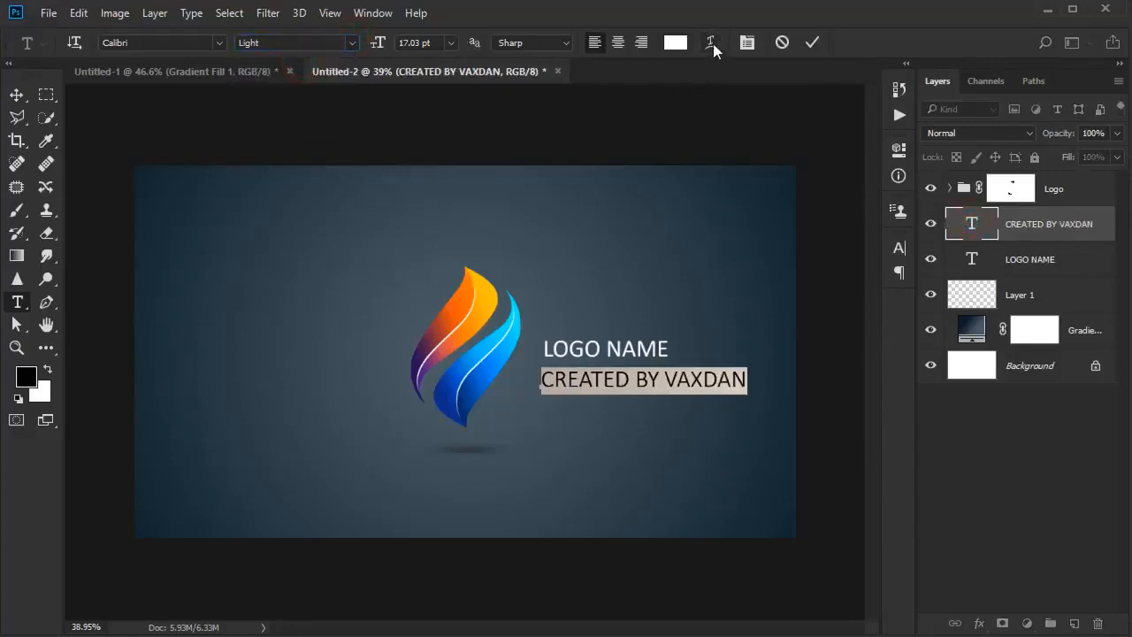
{"action": "left_click_drag", "start_coordinate": [381, 42], "coordinate": [366, 43]}
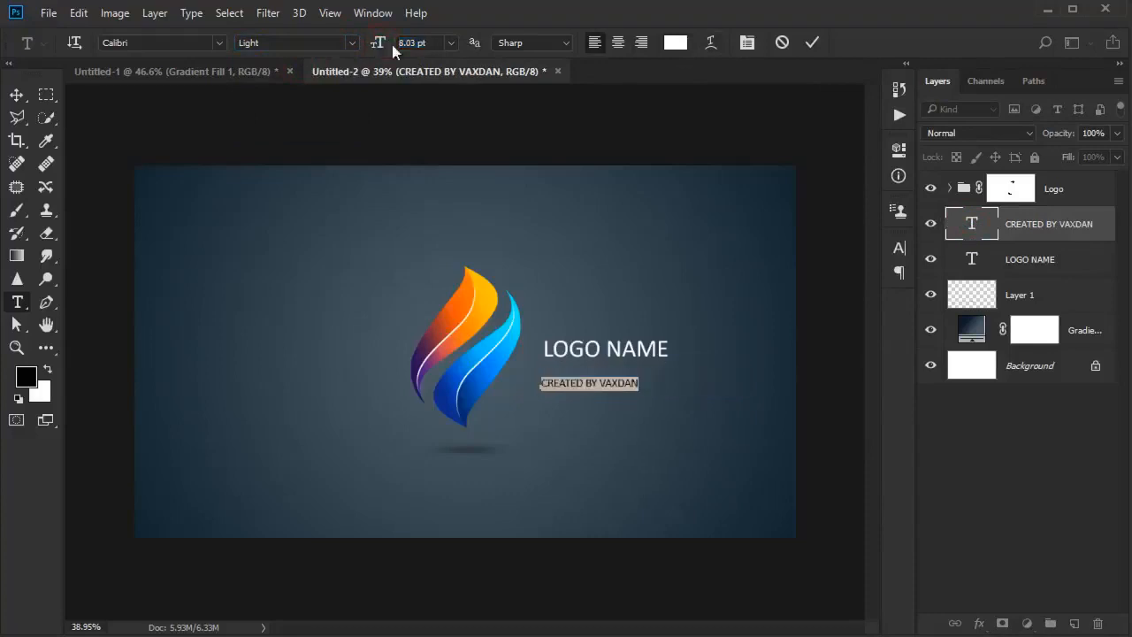
{"action": "left_click", "coordinate": [815, 42]}
Step: Move the credit line up so it sits centred just beneath the LOGO NAME text
{"action": "left_click", "coordinate": [17, 93]}
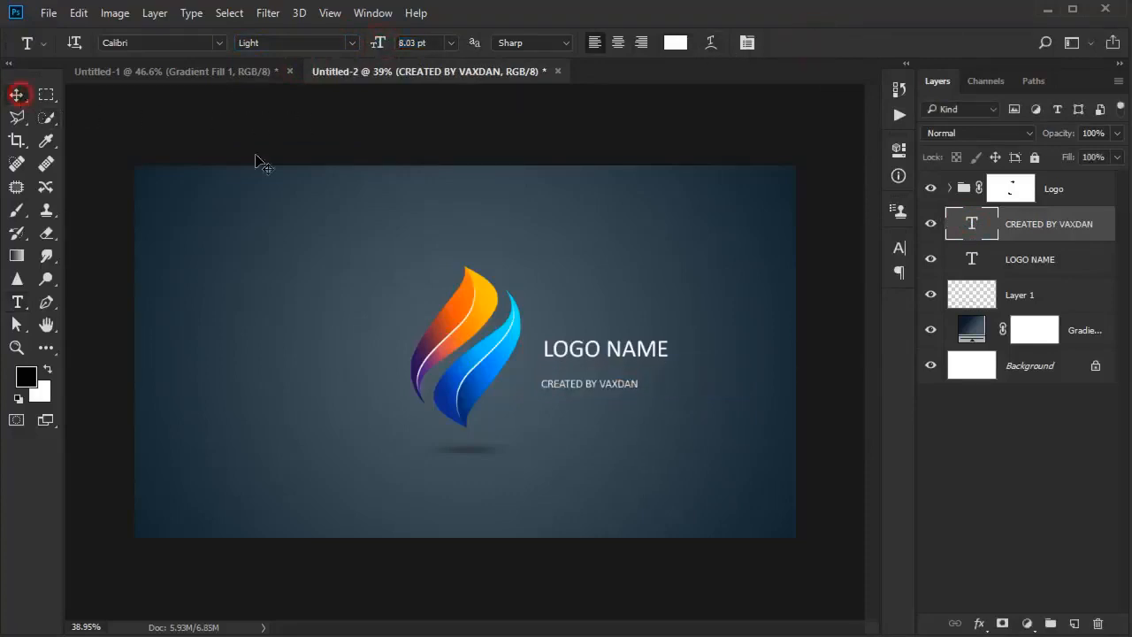
{"action": "left_click", "coordinate": [543, 223]}
{"action": "left_click_drag", "start_coordinate": [542, 223], "coordinate": [556, 207]}
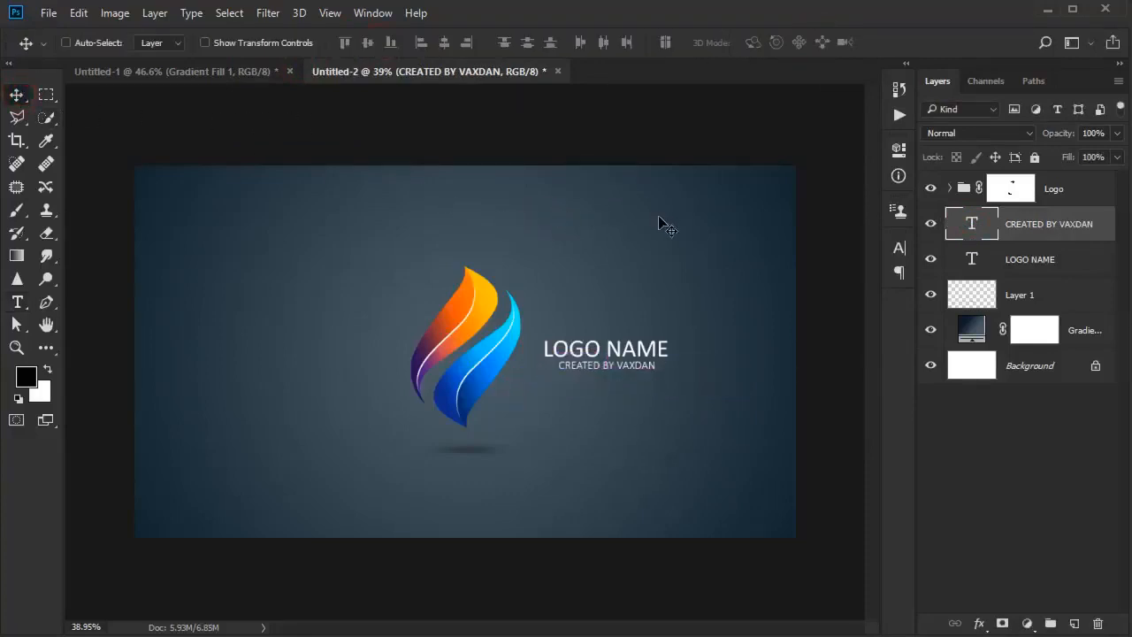
Step: Examine the finished logo's edges, gradients, white lines and text in close-up, then the whole composition
{"action": "left_click", "coordinate": [1051, 184]}
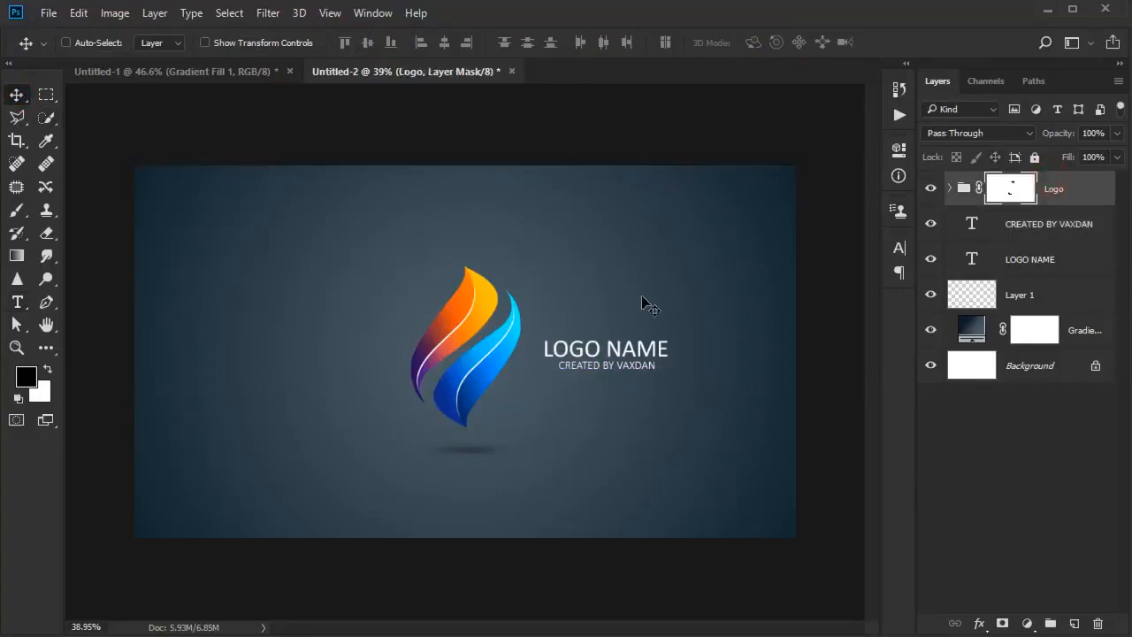
{"action": "scroll", "coordinate": [644, 303], "scroll_direction": "up", "scroll_amount": 1}
{"action": "scroll", "coordinate": [644, 303], "scroll_direction": "up", "scroll_amount": 1}
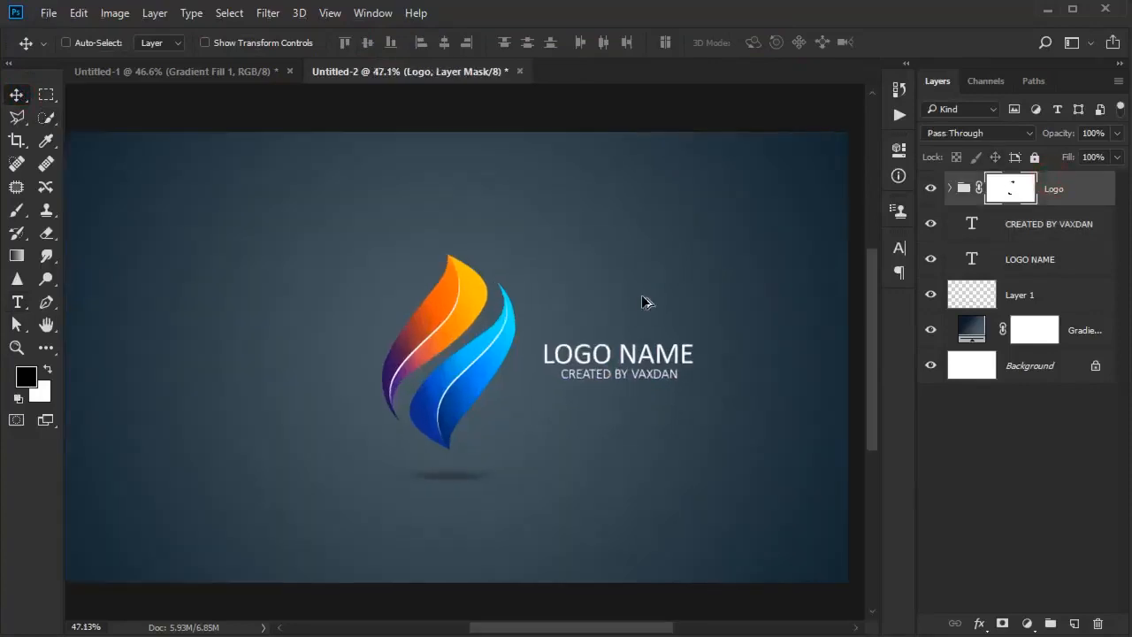
{"action": "left_click", "coordinate": [17, 348]}
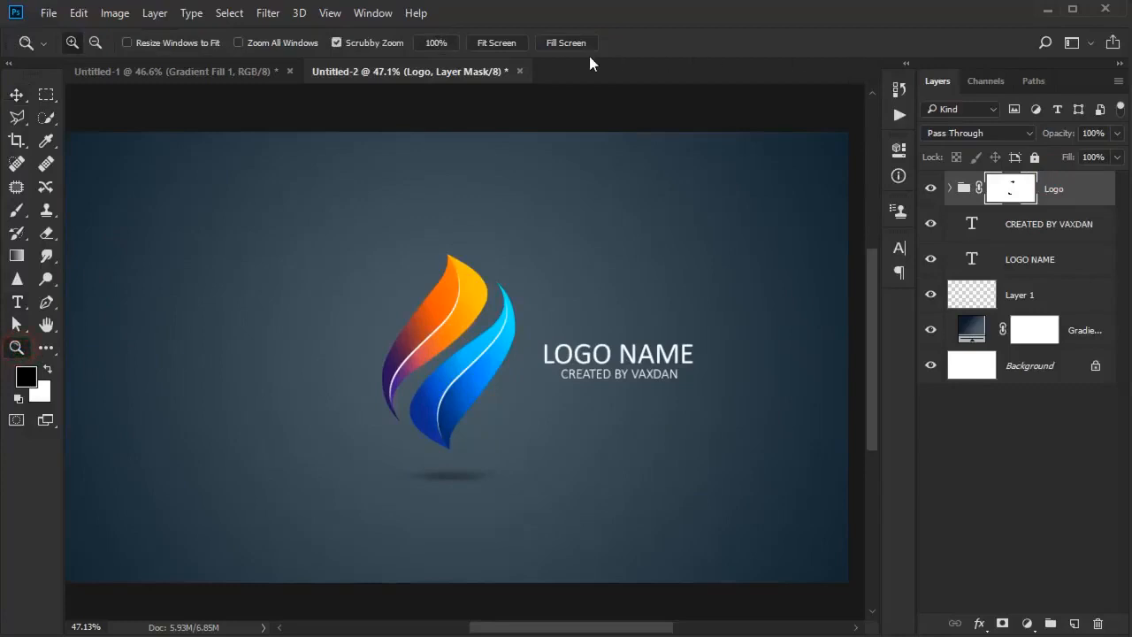
{"action": "left_click", "coordinate": [497, 44]}
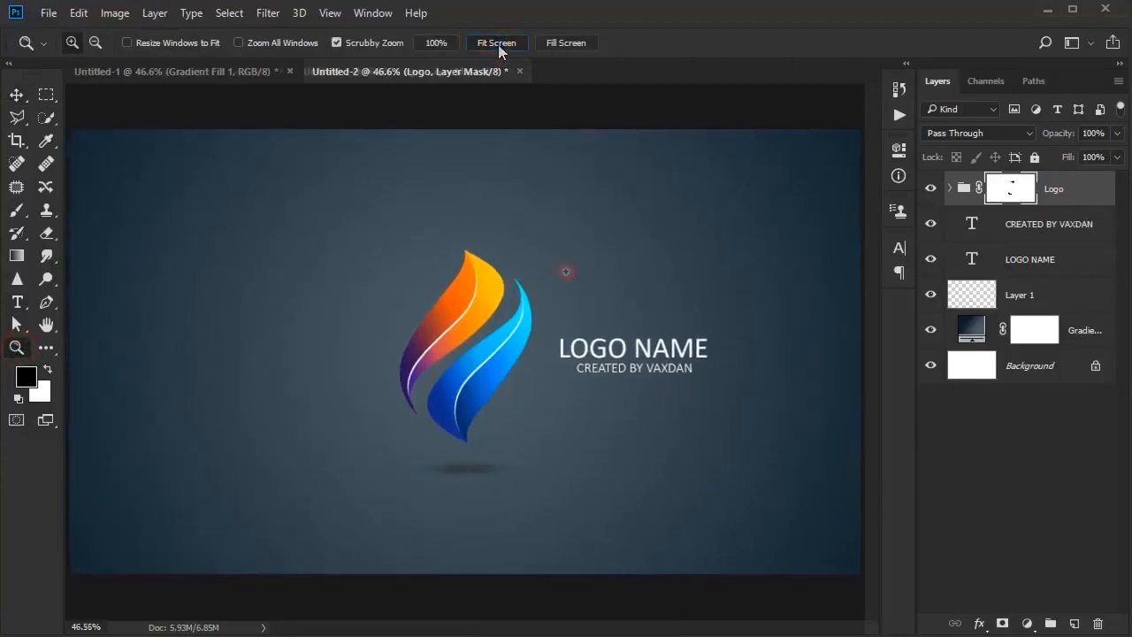
{"action": "scroll", "coordinate": [425, 398], "scroll_direction": "up", "scroll_amount": 1}
{"action": "scroll", "coordinate": [599, 245], "scroll_direction": "up", "scroll_amount": 1}
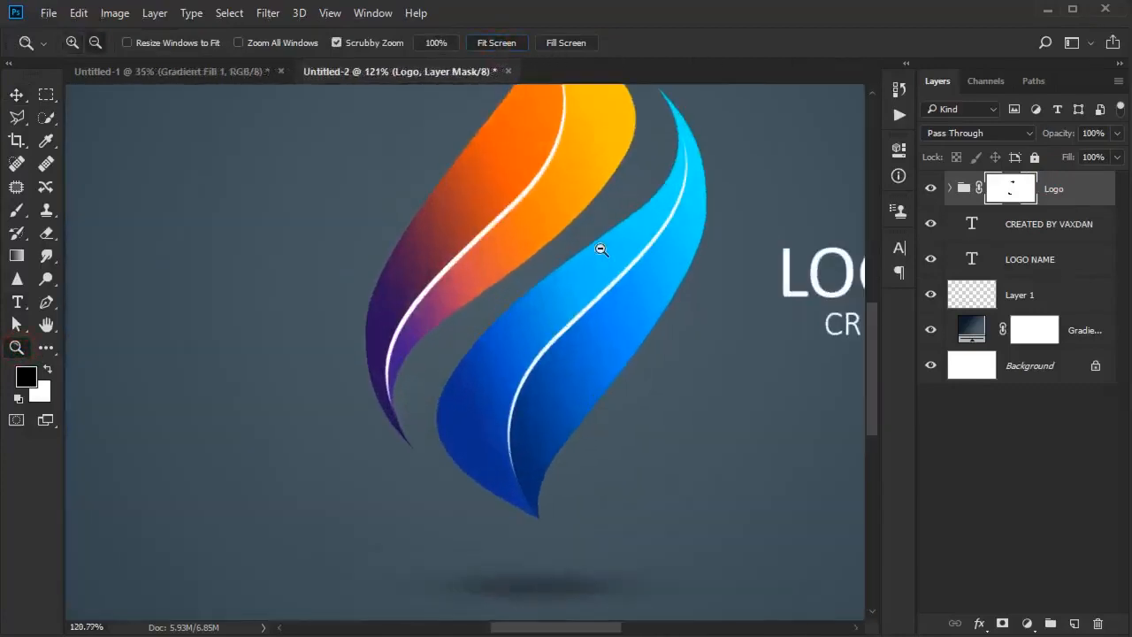
{"action": "scroll", "coordinate": [606, 233], "scroll_direction": "up", "scroll_amount": 2}
{"action": "left_click_drag", "start_coordinate": [635, 160], "coordinate": [609, 164]}
{"action": "left_click_drag", "start_coordinate": [596, 437], "coordinate": [554, 242]}
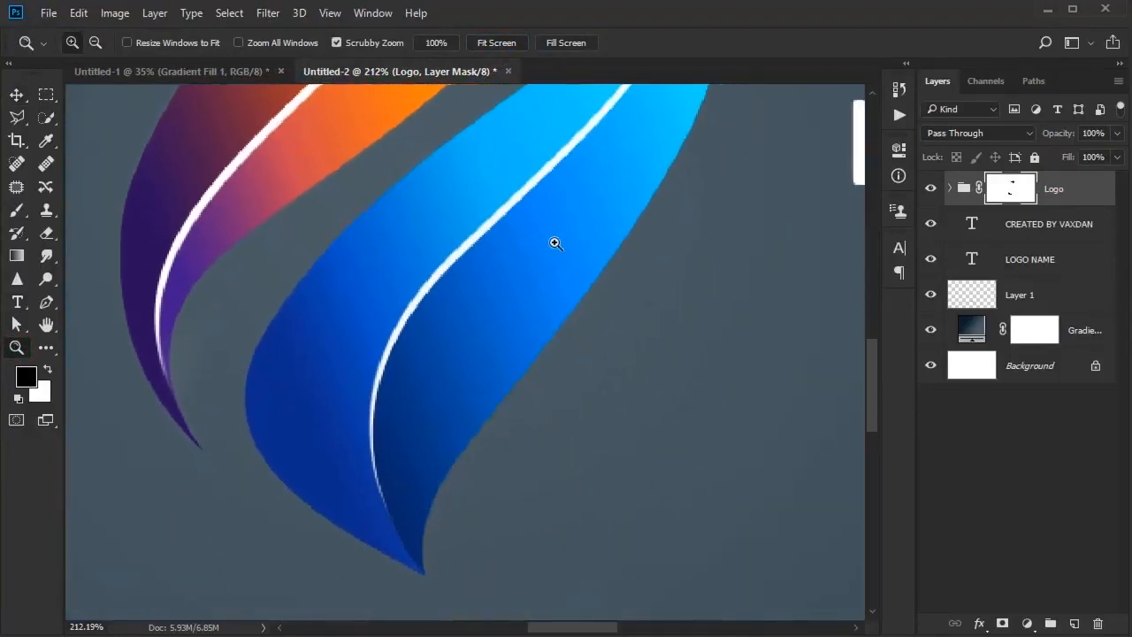
{"action": "scroll", "coordinate": [590, 347], "scroll_direction": "down", "scroll_amount": 1}
{"action": "scroll", "coordinate": [589, 347], "scroll_direction": "down", "scroll_amount": 2}
{"action": "left_click_drag", "start_coordinate": [703, 327], "coordinate": [393, 441]}
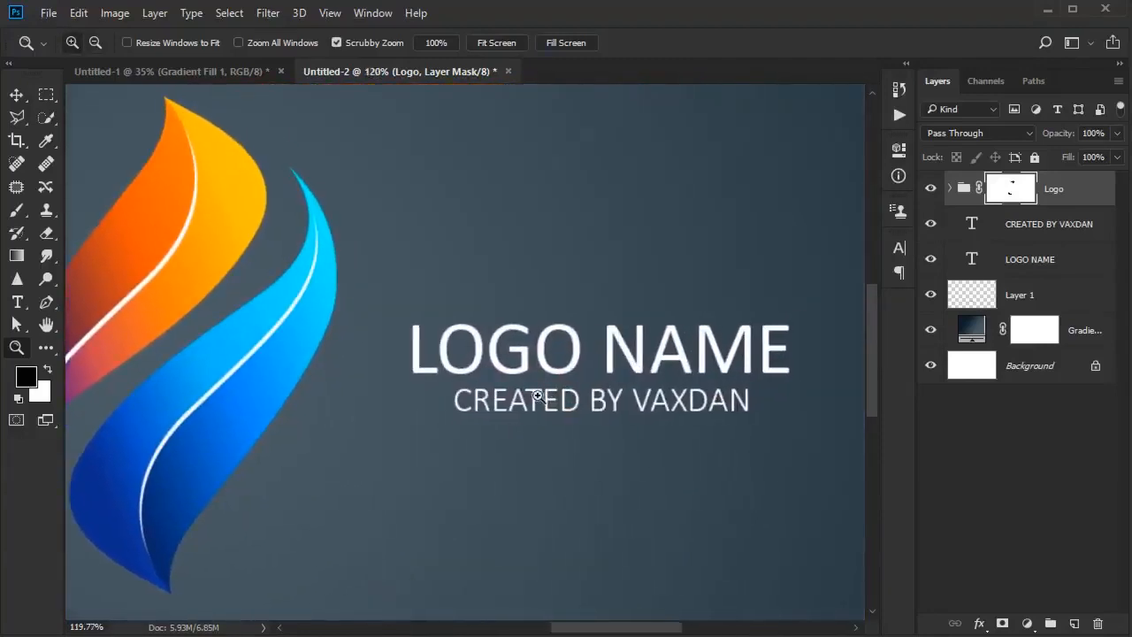
{"action": "scroll", "coordinate": [537, 397], "scroll_direction": "down", "scroll_amount": 2}
{"action": "scroll", "coordinate": [537, 397], "scroll_direction": "down", "scroll_amount": 5}
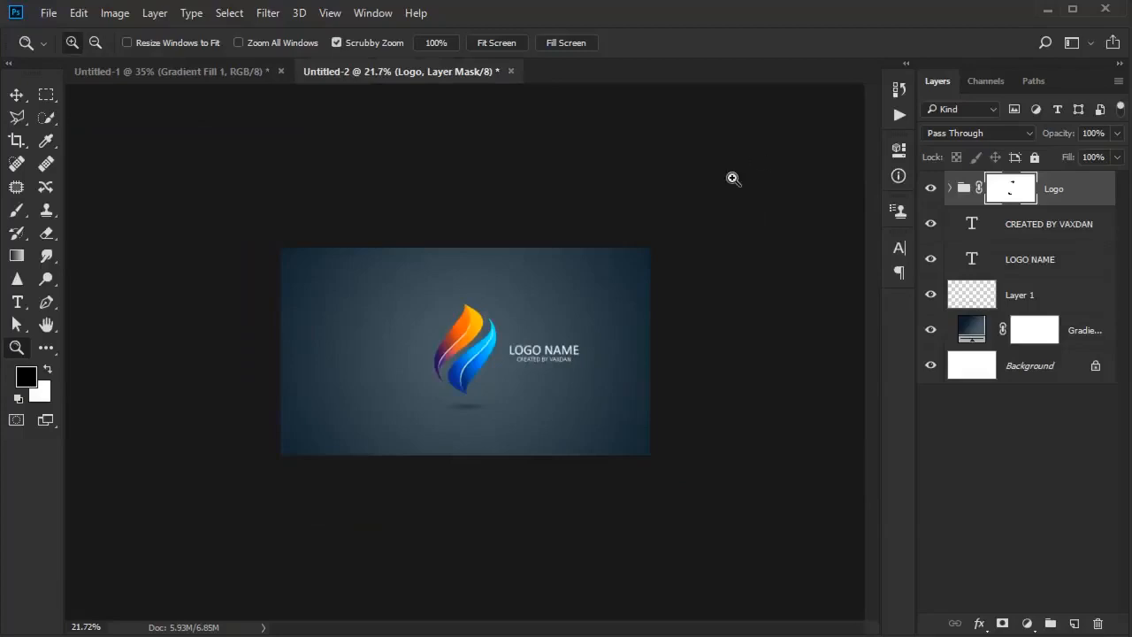
{"action": "scroll", "coordinate": [734, 176], "scroll_direction": "up", "scroll_amount": 2}
{"action": "scroll", "coordinate": [733, 178], "scroll_direction": "up", "scroll_amount": 1}
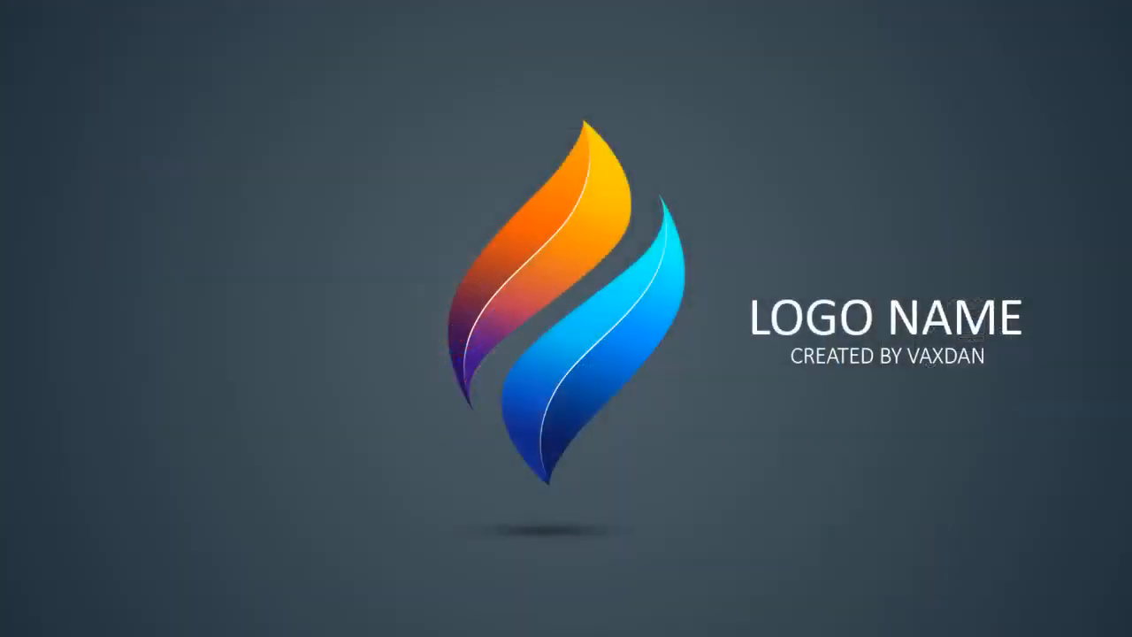